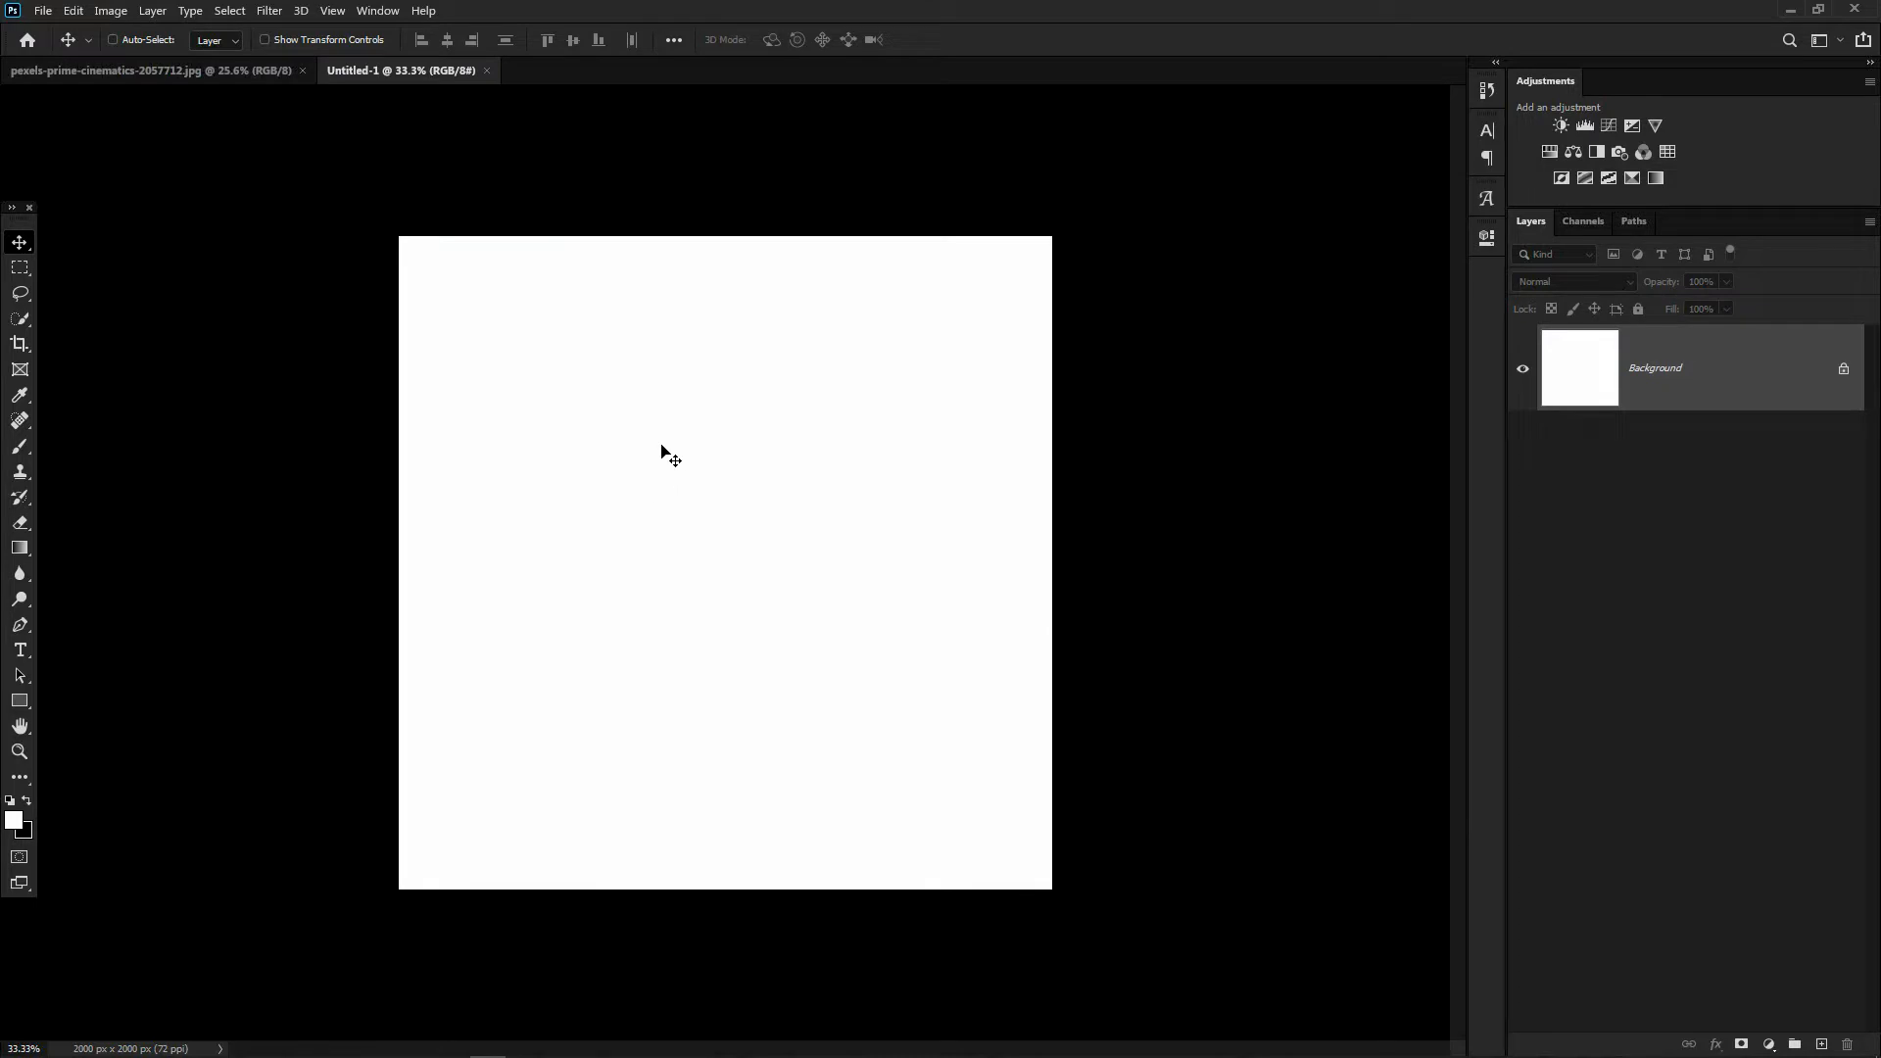
- Bring the yellow car photo into the Untitled-1 document and scale it down to 63.33%
{"action": "left_click", "coordinate": [202, 83]}
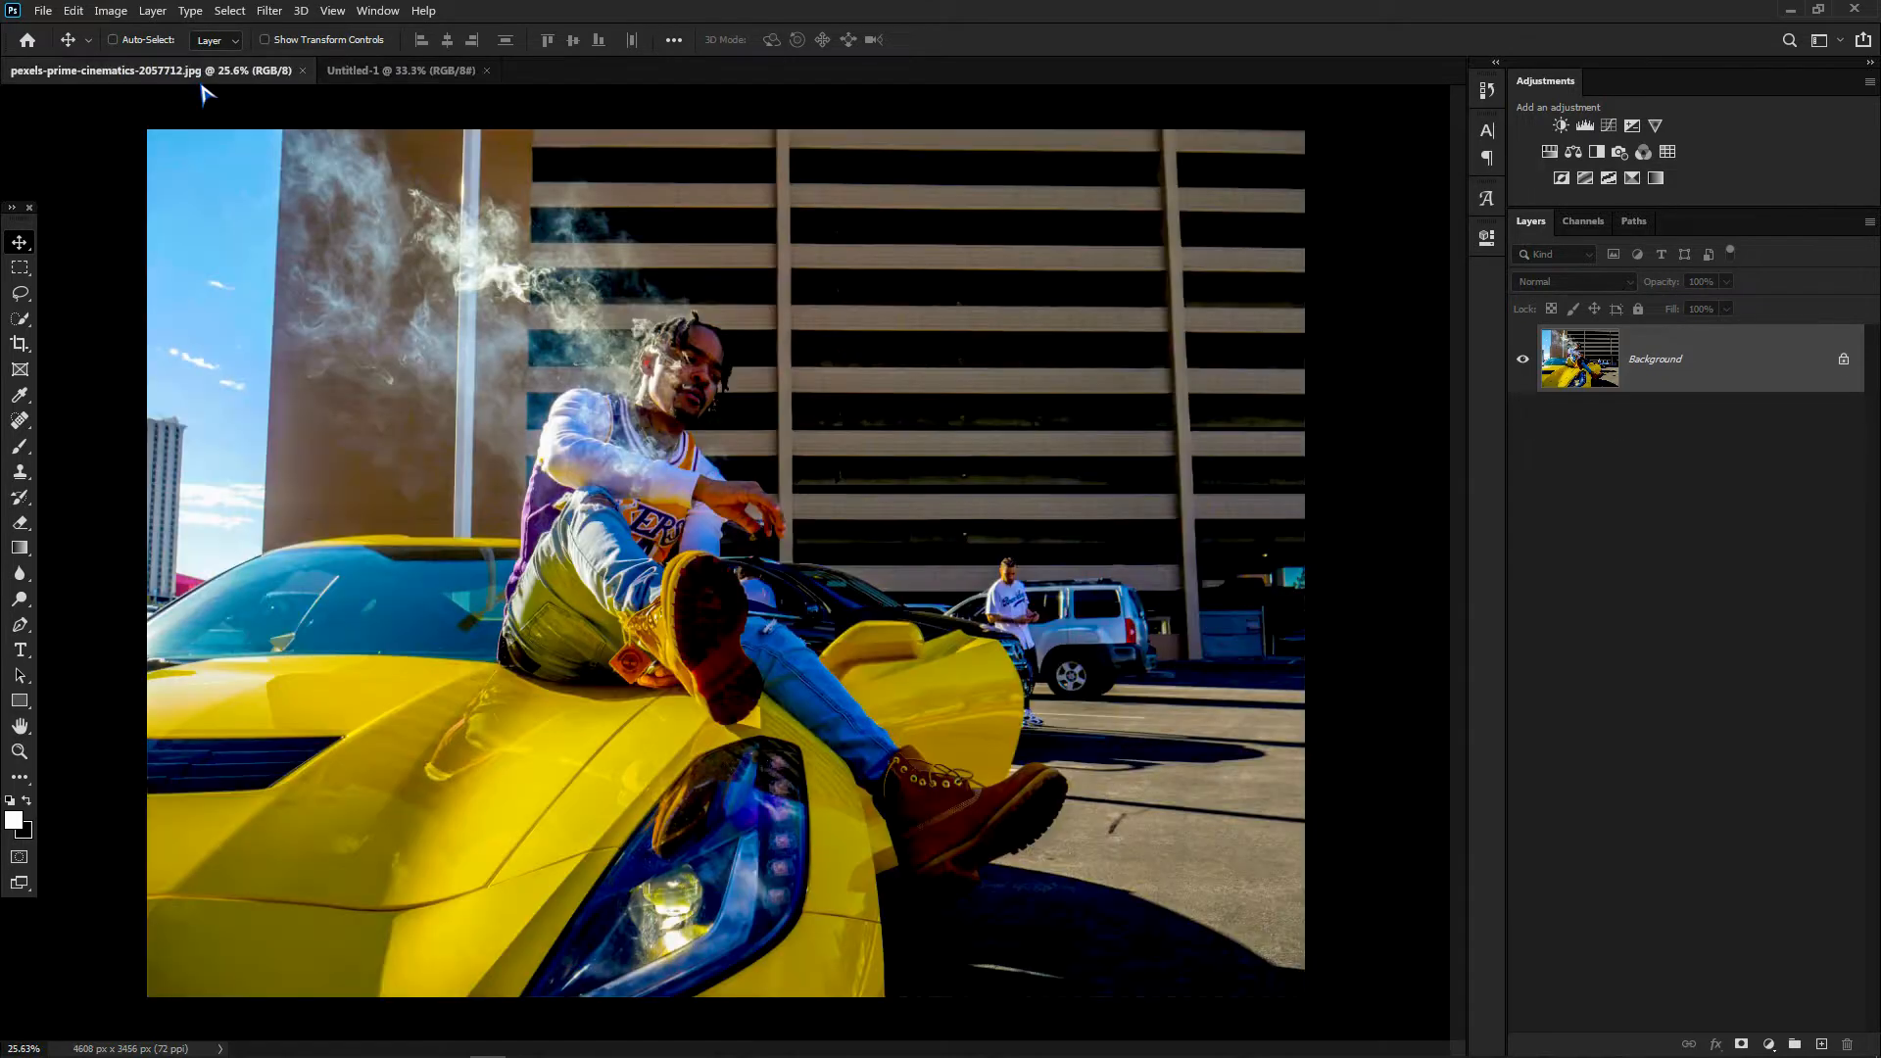
{"action": "left_click_drag", "start_coordinate": [667, 378], "coordinate": [679, 557]}
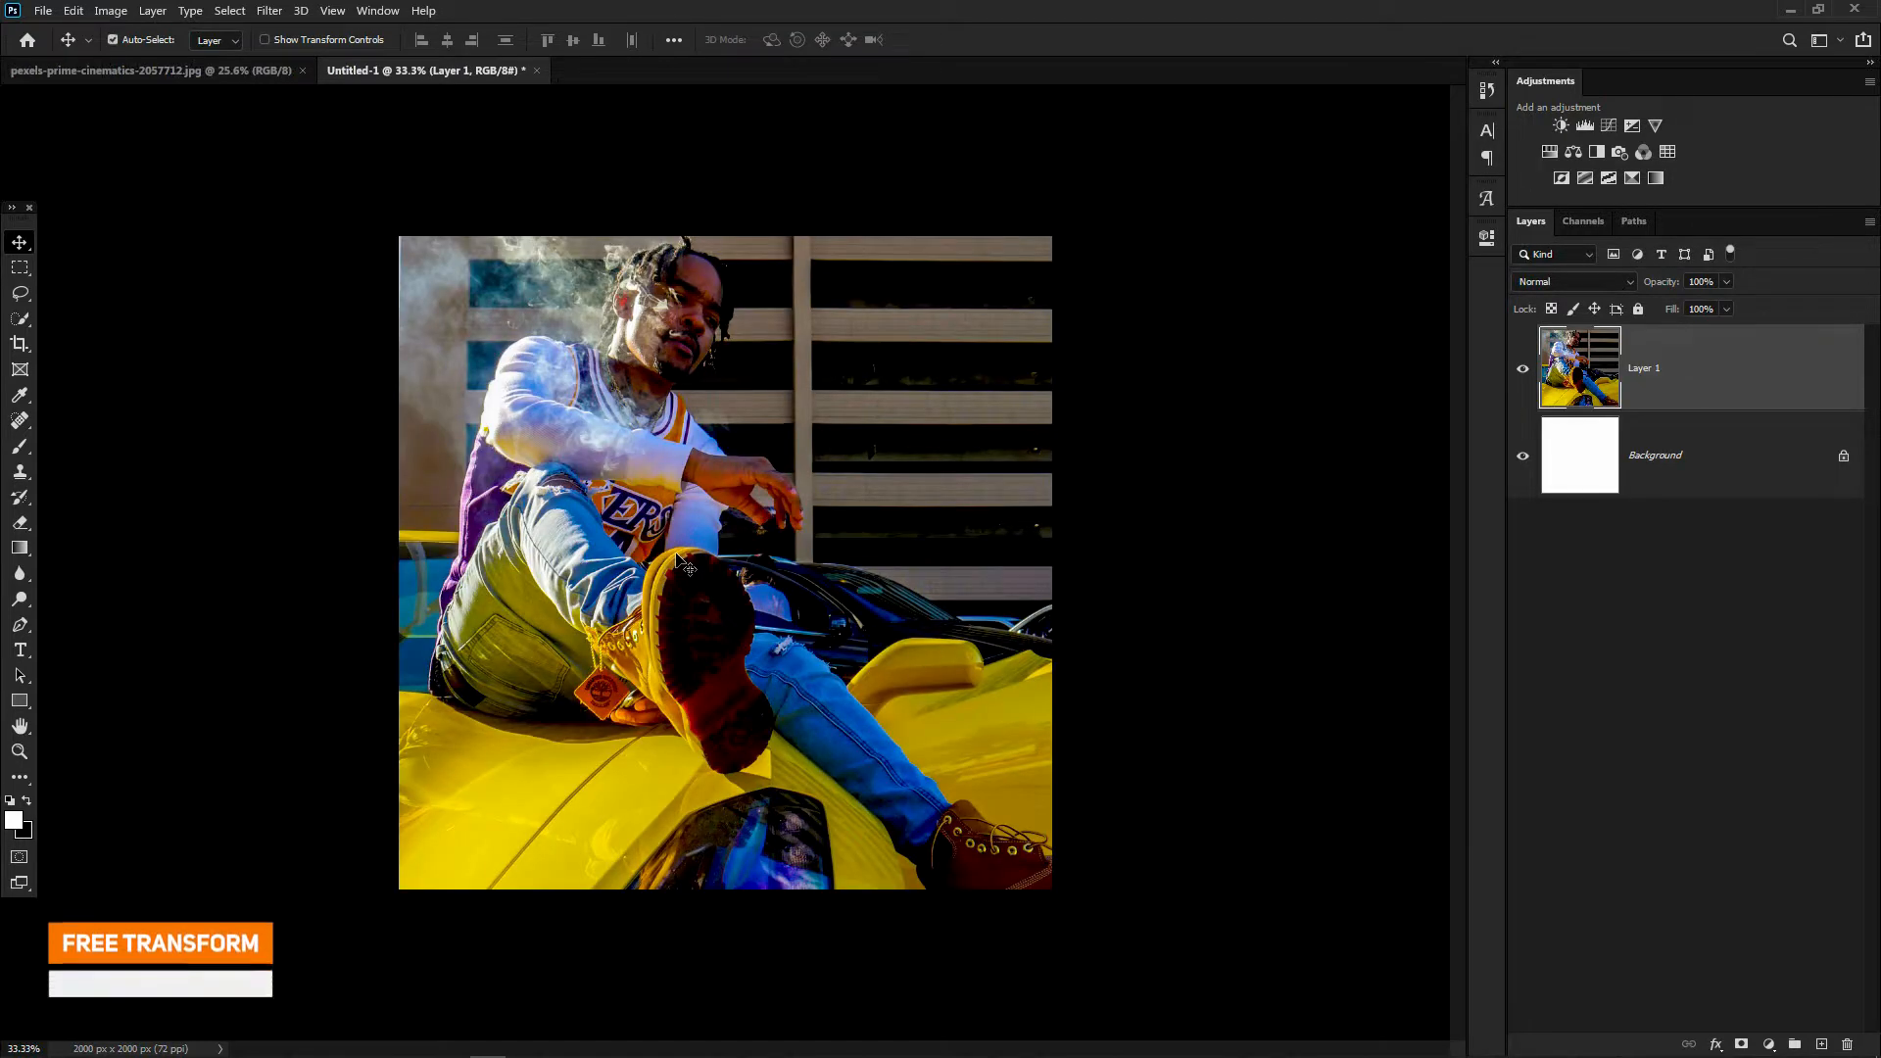
{"action": "key", "text": "ctrl+t"}
{"action": "key", "text": "ctrl+0"}
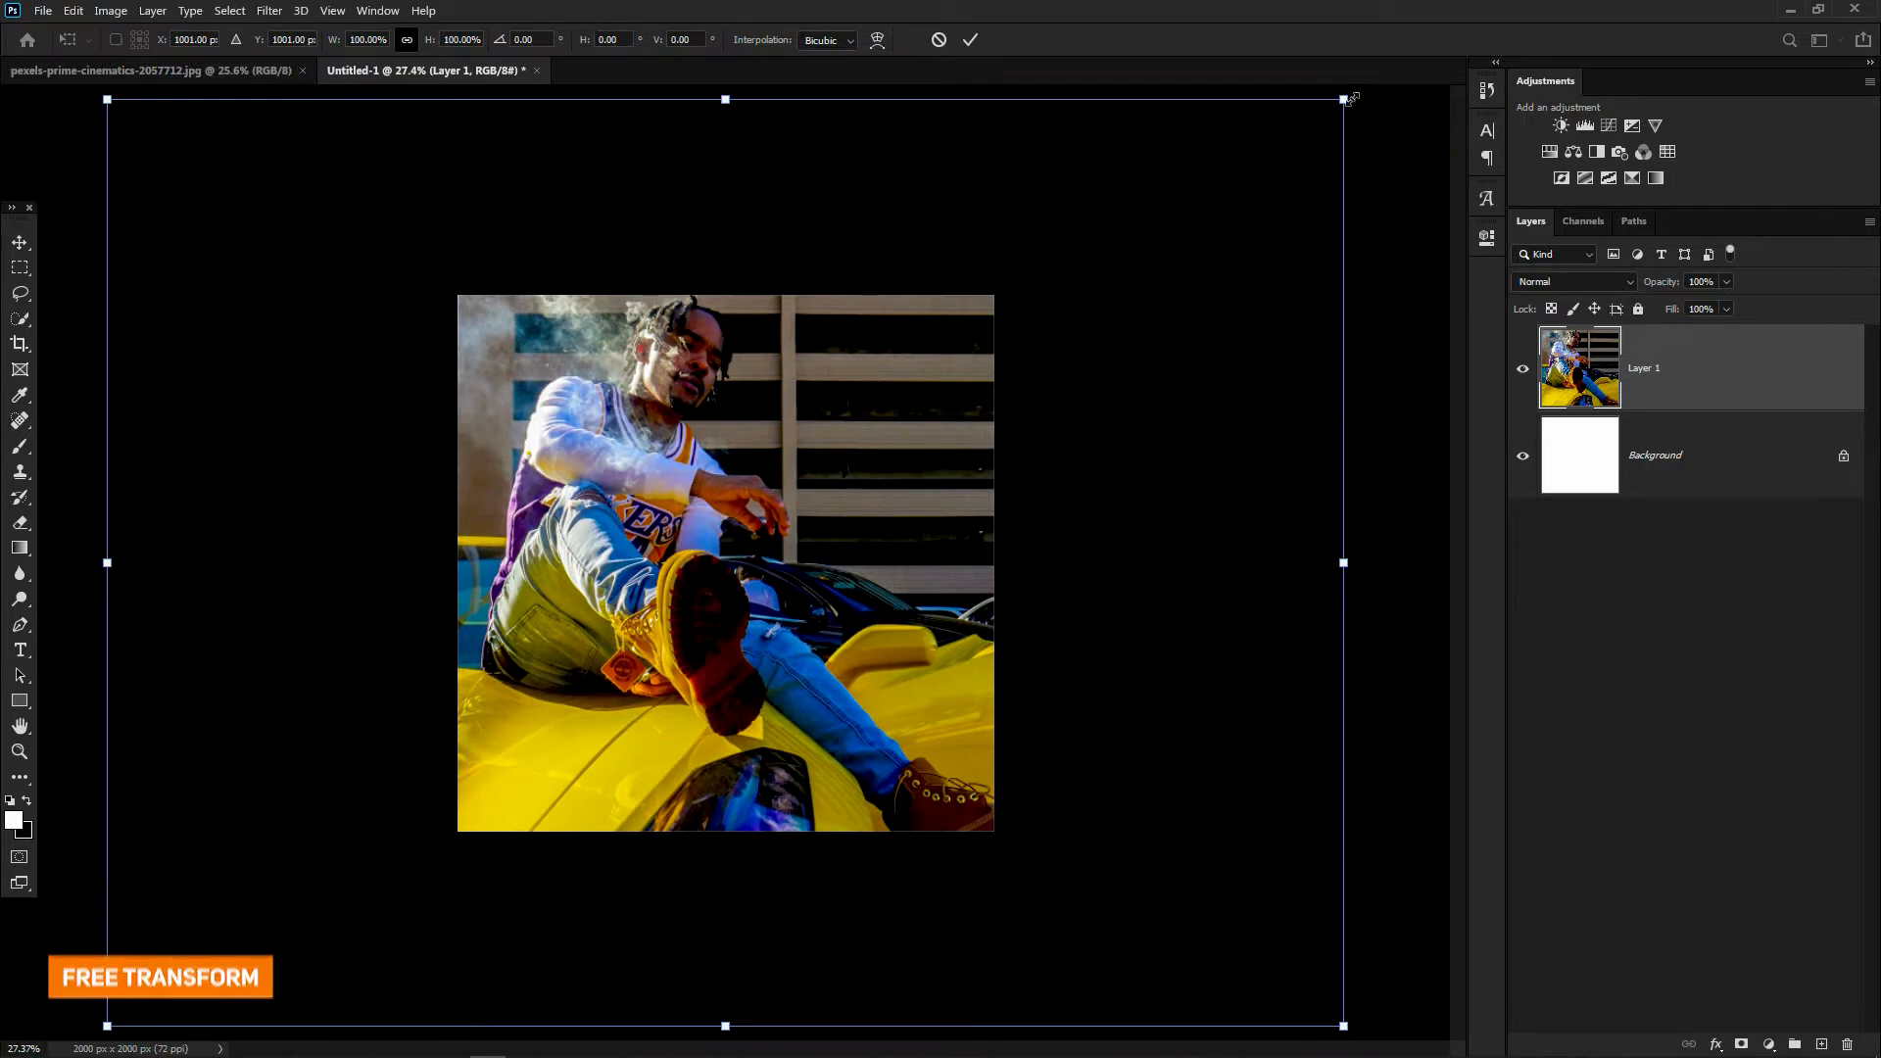
{"action": "left_click_drag", "start_coordinate": [1350, 98], "coordinate": [1122, 264]}
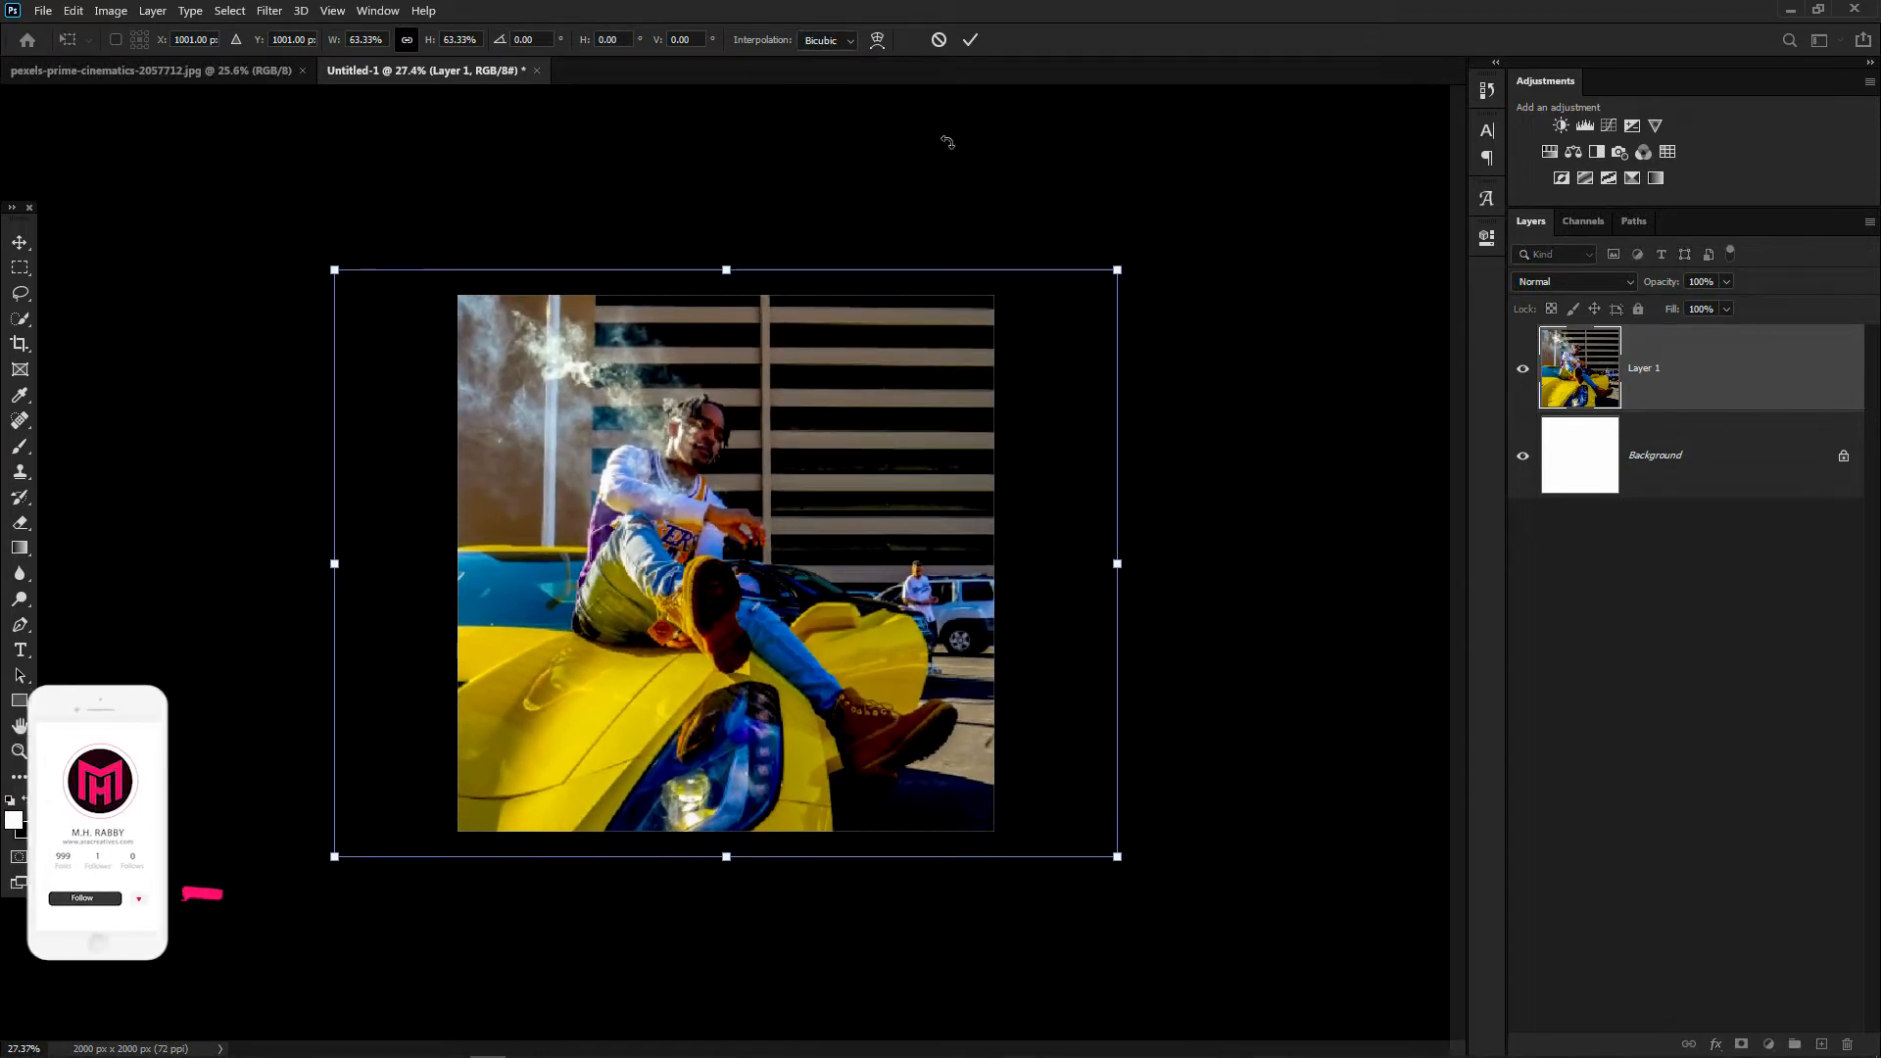
{"action": "left_click", "coordinate": [970, 39]}
- Shift the photo slightly to the left and enlarge it a little from its upper-left corner
{"action": "left_click_drag", "start_coordinate": [854, 444], "coordinate": [800, 453]}
{"action": "key", "text": "ctrl+t"}
{"action": "left_click_drag", "start_coordinate": [264, 261], "coordinate": [222, 235]}
{"action": "key", "text": "Return"}
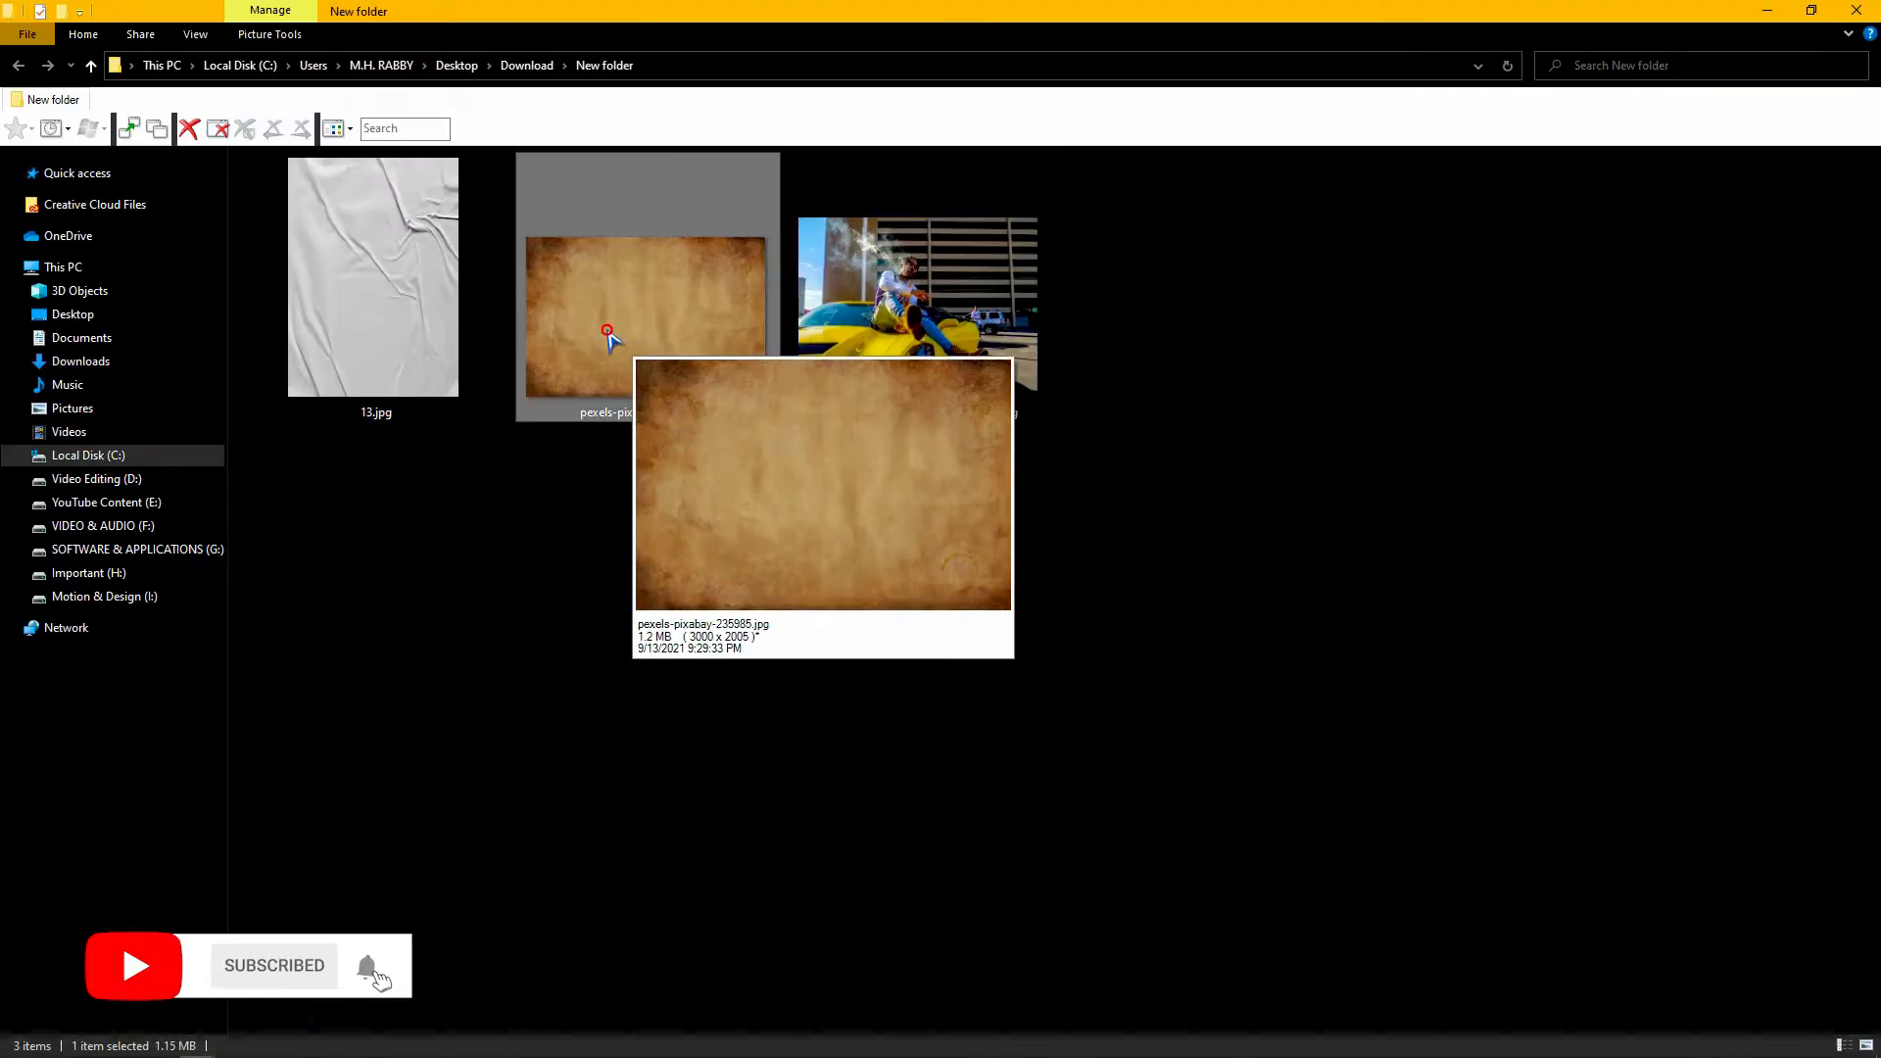
- Place pexels-pixabay-235985.jpg from the New folder over the photo and scale it to cover the whole canvas
{"action": "left_click_drag", "start_coordinate": [612, 350], "coordinate": [483, 1013]}
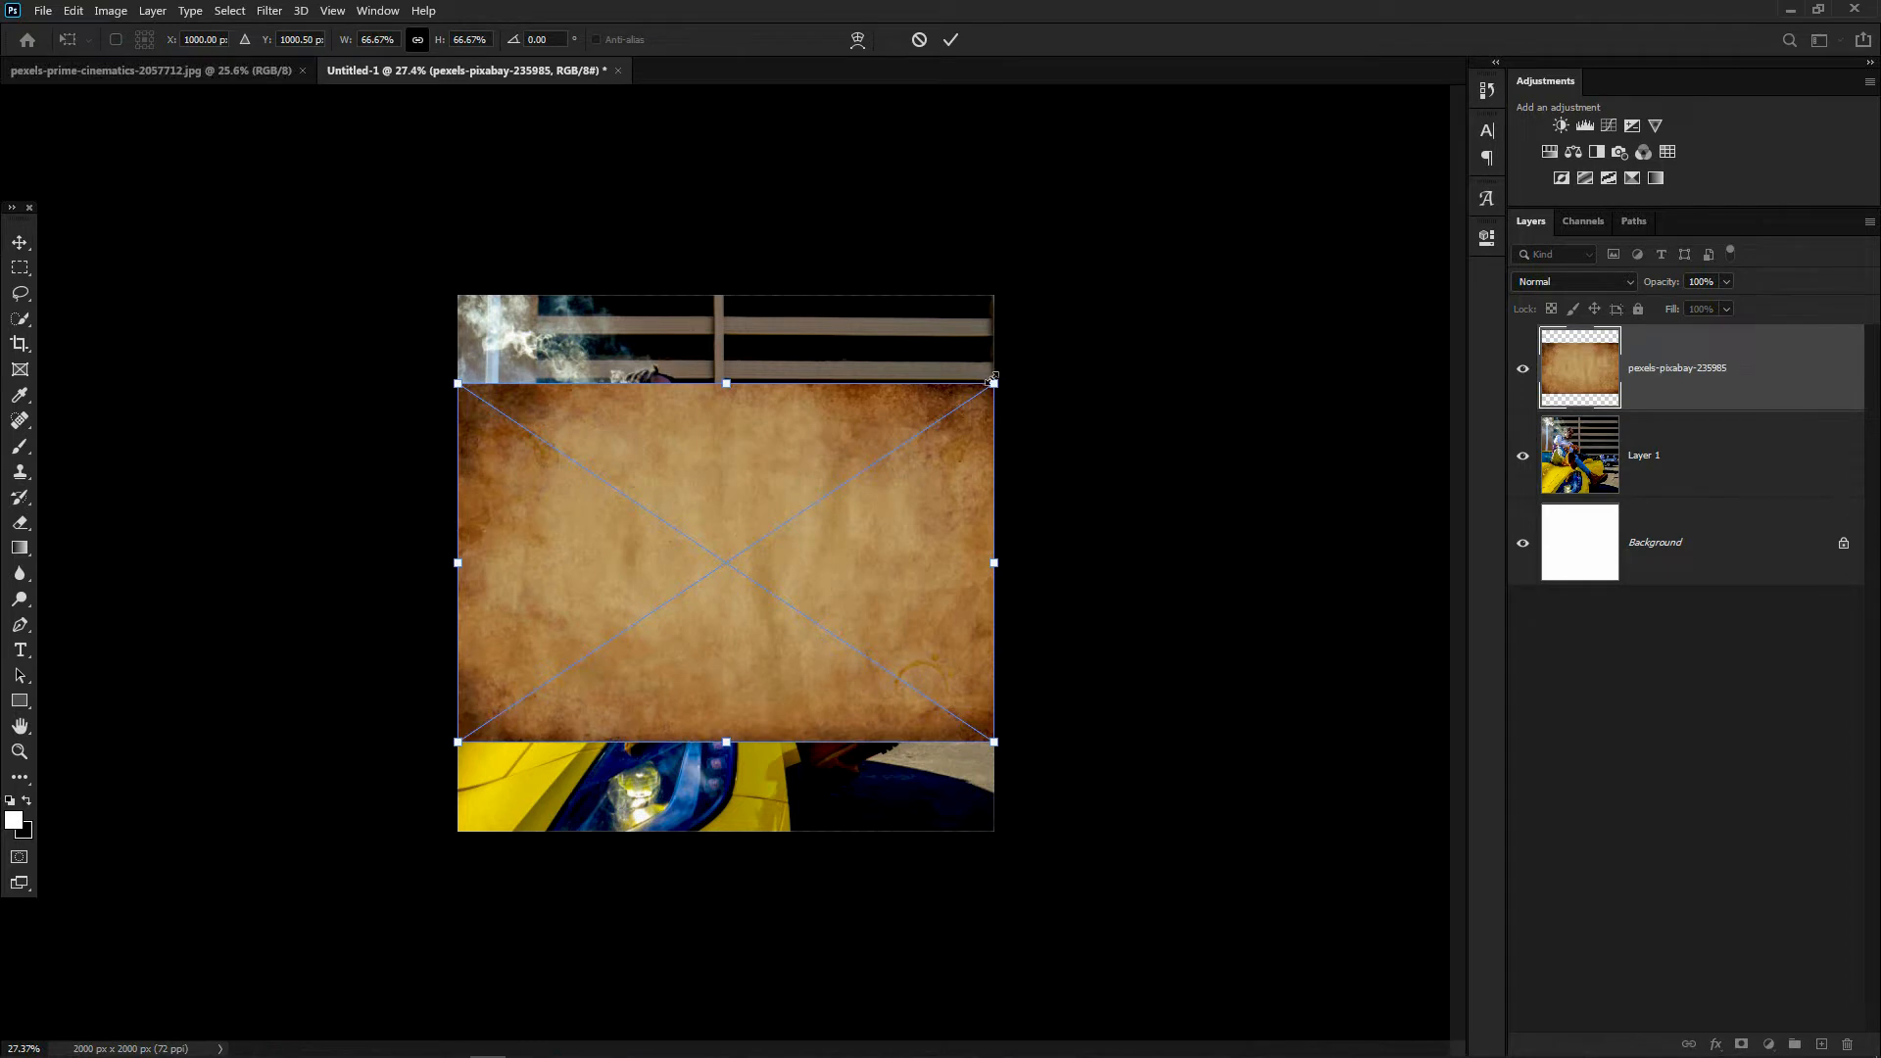
{"action": "left_click_drag", "start_coordinate": [992, 382], "coordinate": [1144, 283]}
{"action": "left_click", "coordinate": [950, 39]}
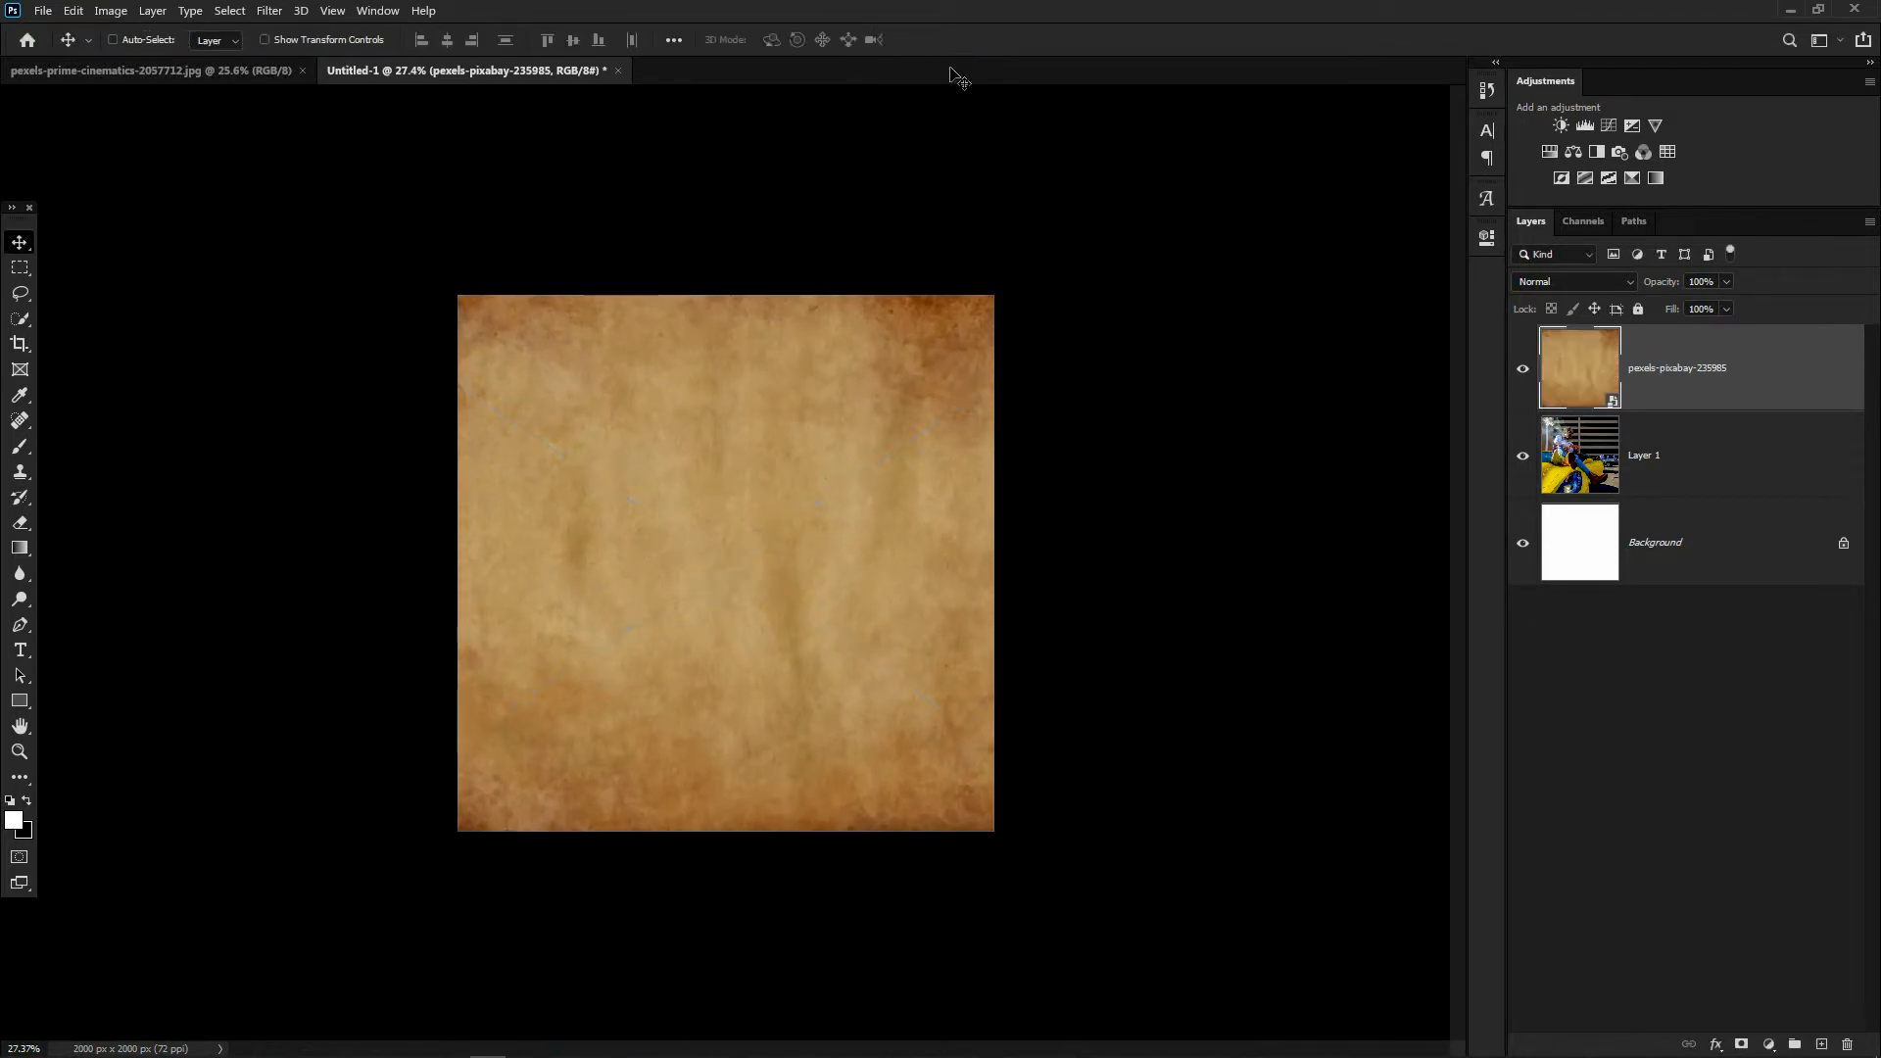
- Set the paper texture layer's blend mode to Multiply and deselect the layer
{"action": "left_click", "coordinate": [1562, 281]}
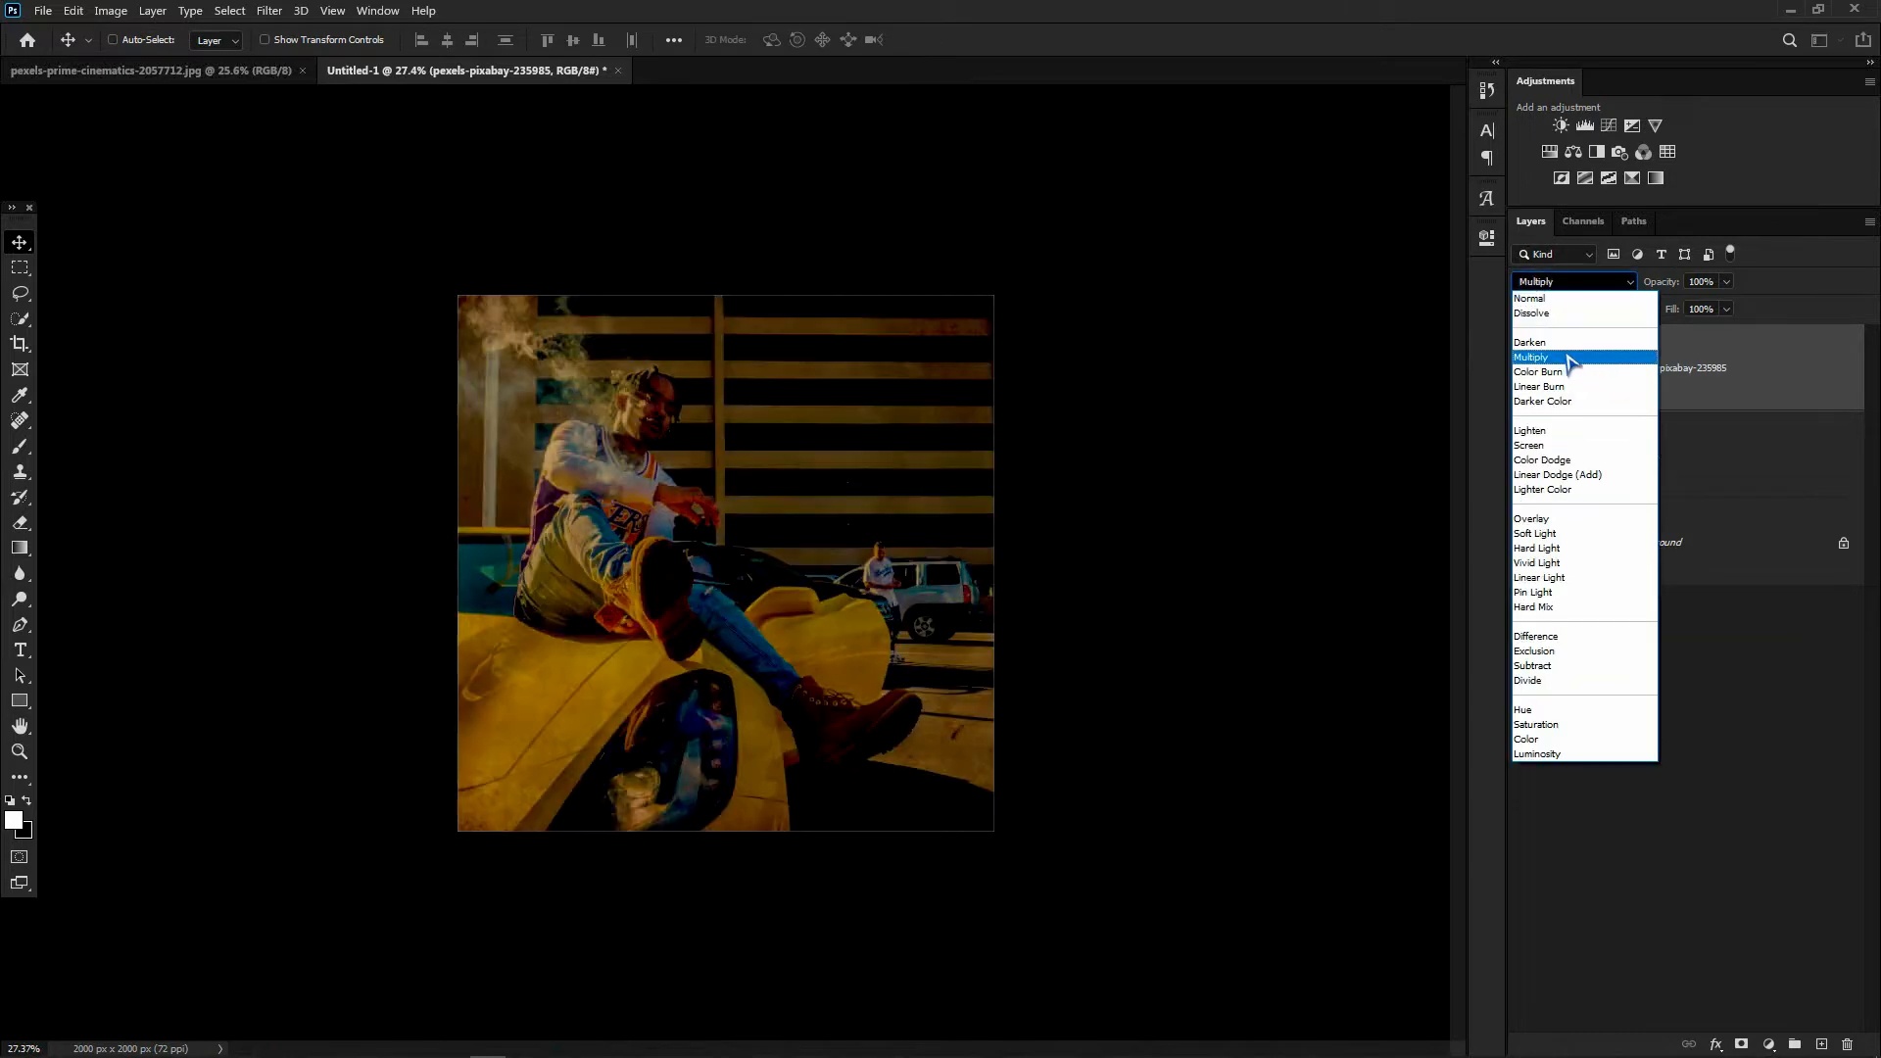
{"action": "left_click", "coordinate": [1568, 359]}
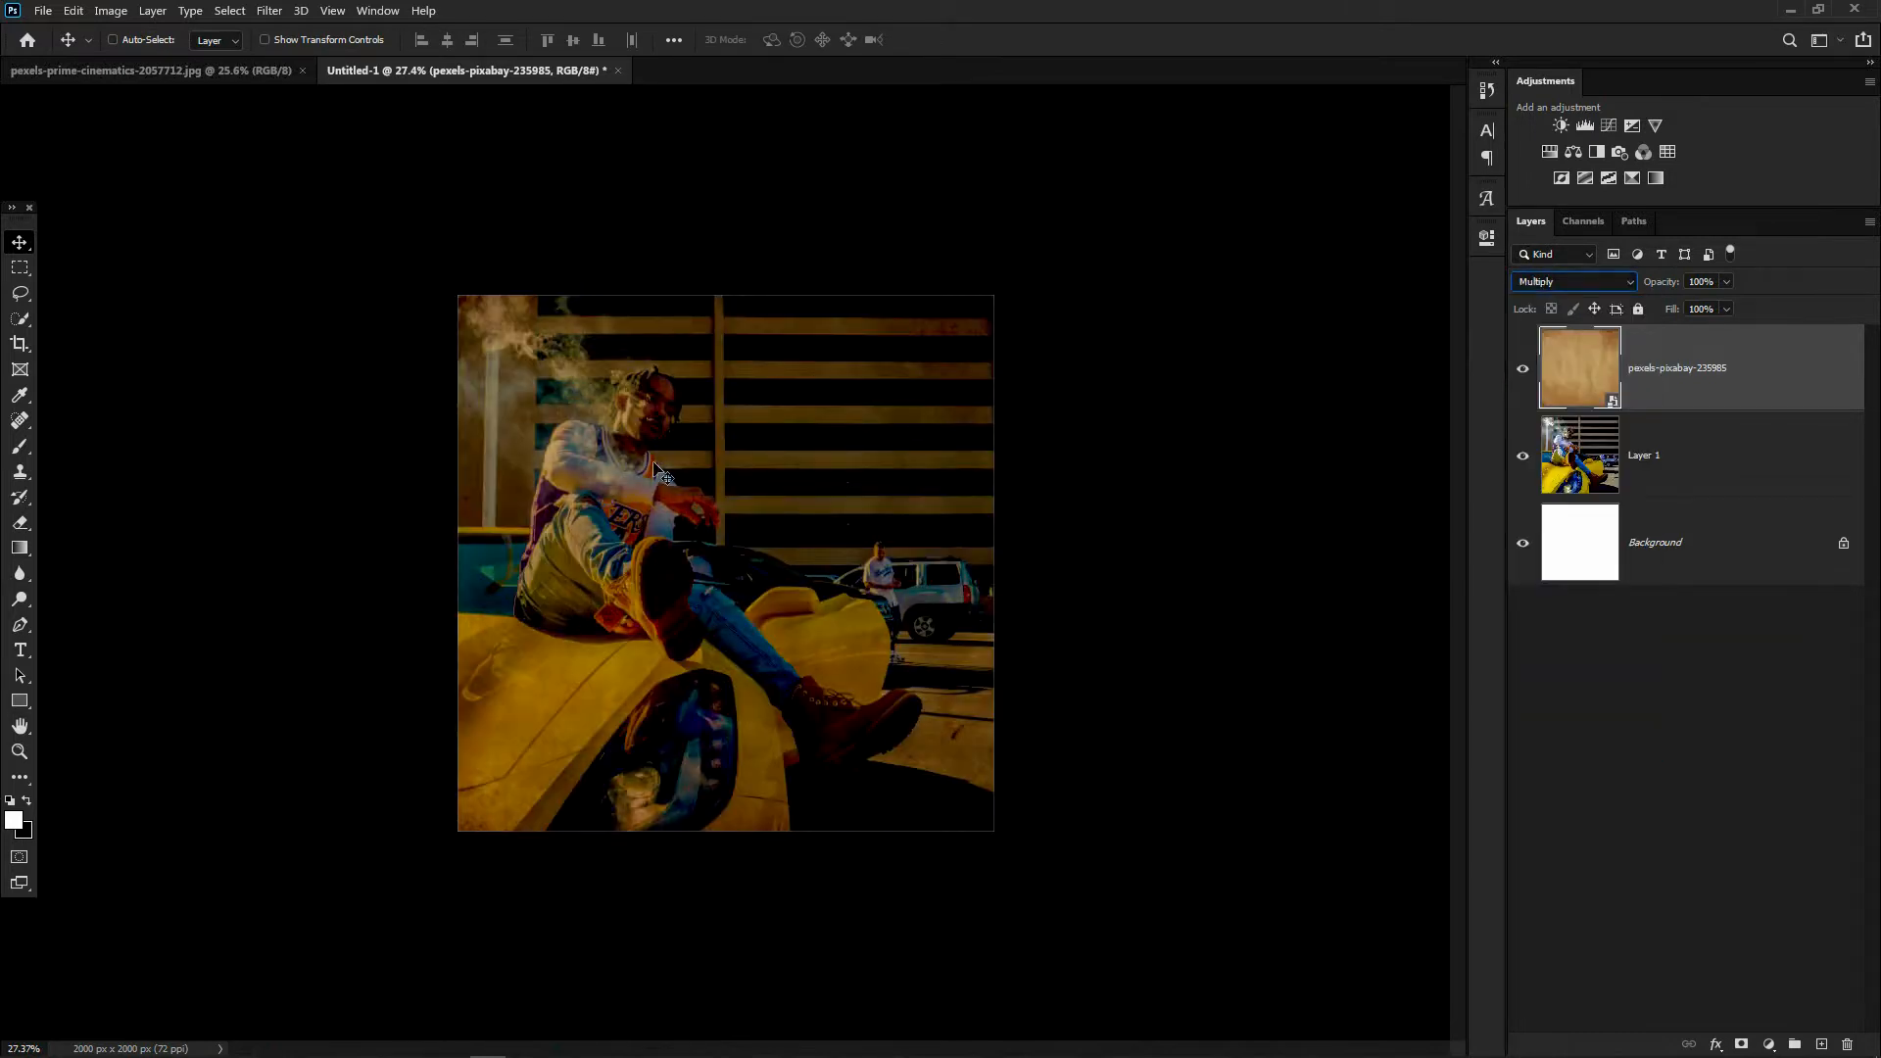
{"action": "left_click", "coordinate": [1750, 750]}
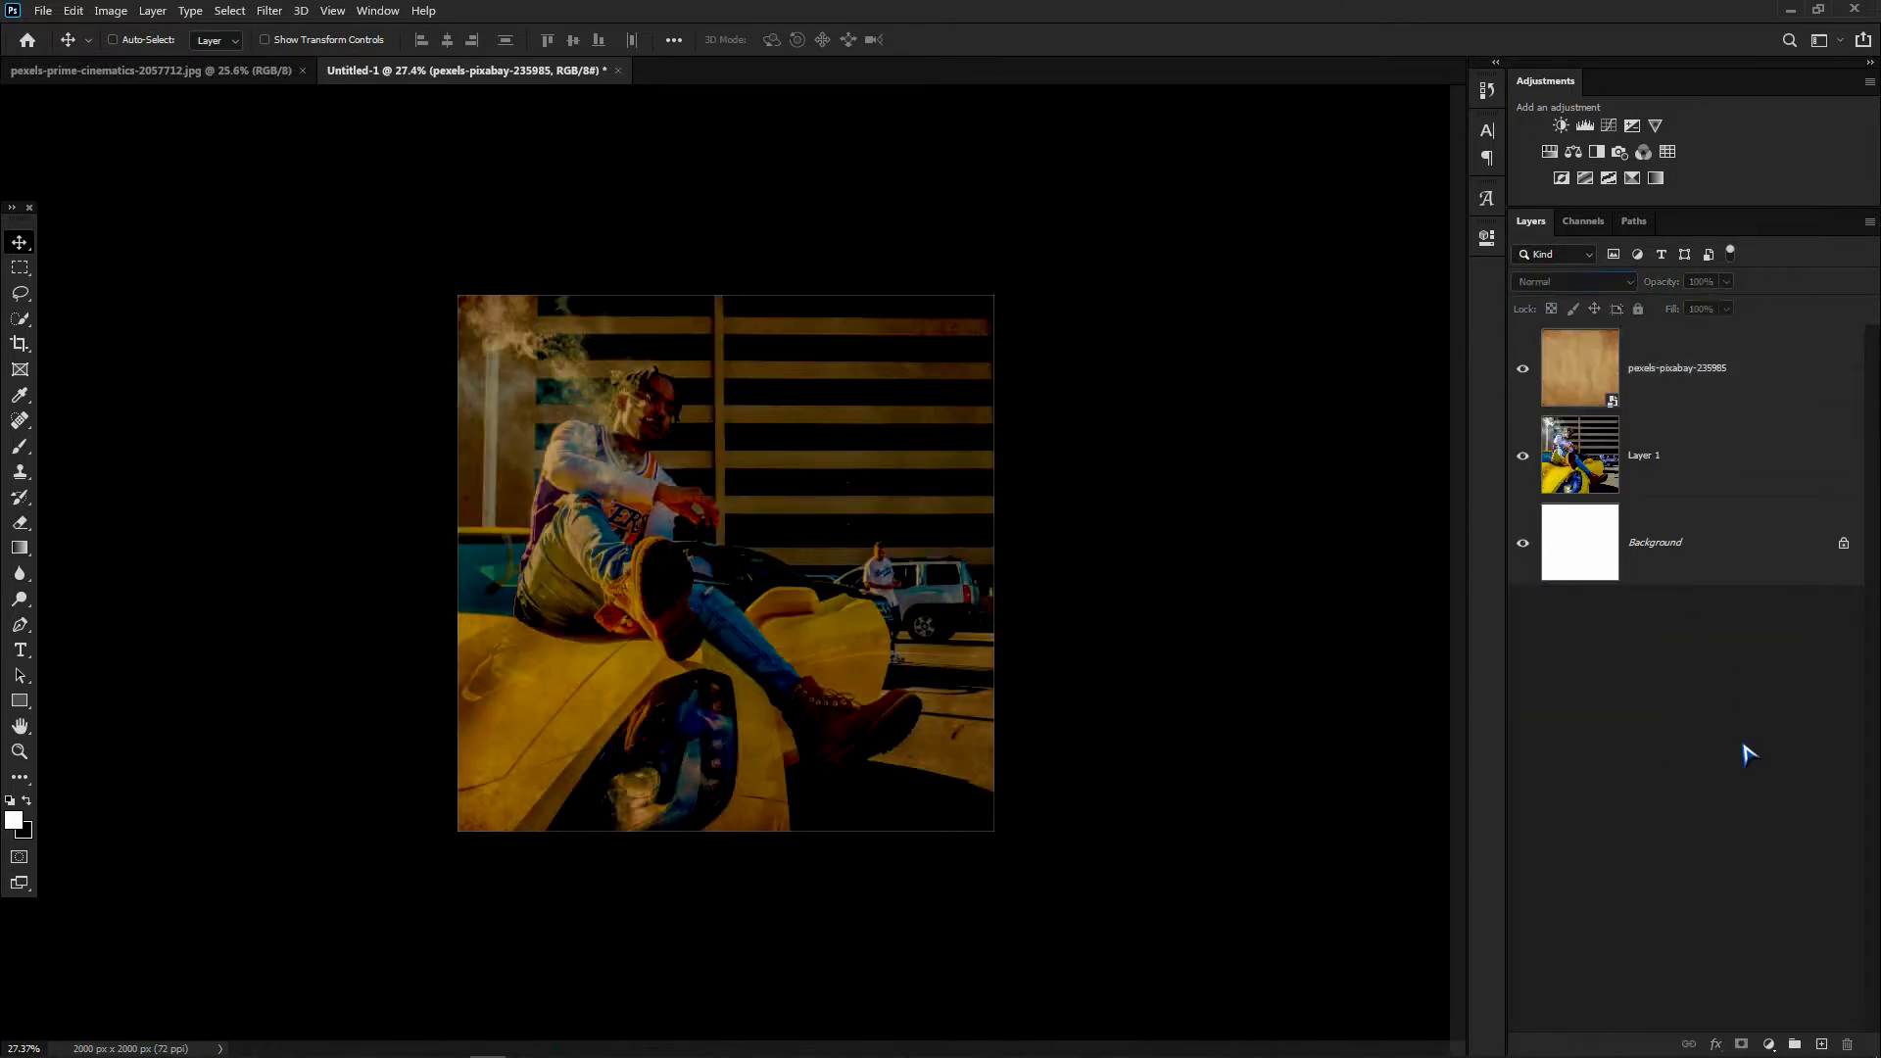
- Add a Gradient Map adjustment layer above the texture with its stops swapped to run from black to white, and compare the image without it
{"action": "left_click", "coordinate": [1772, 1044]}
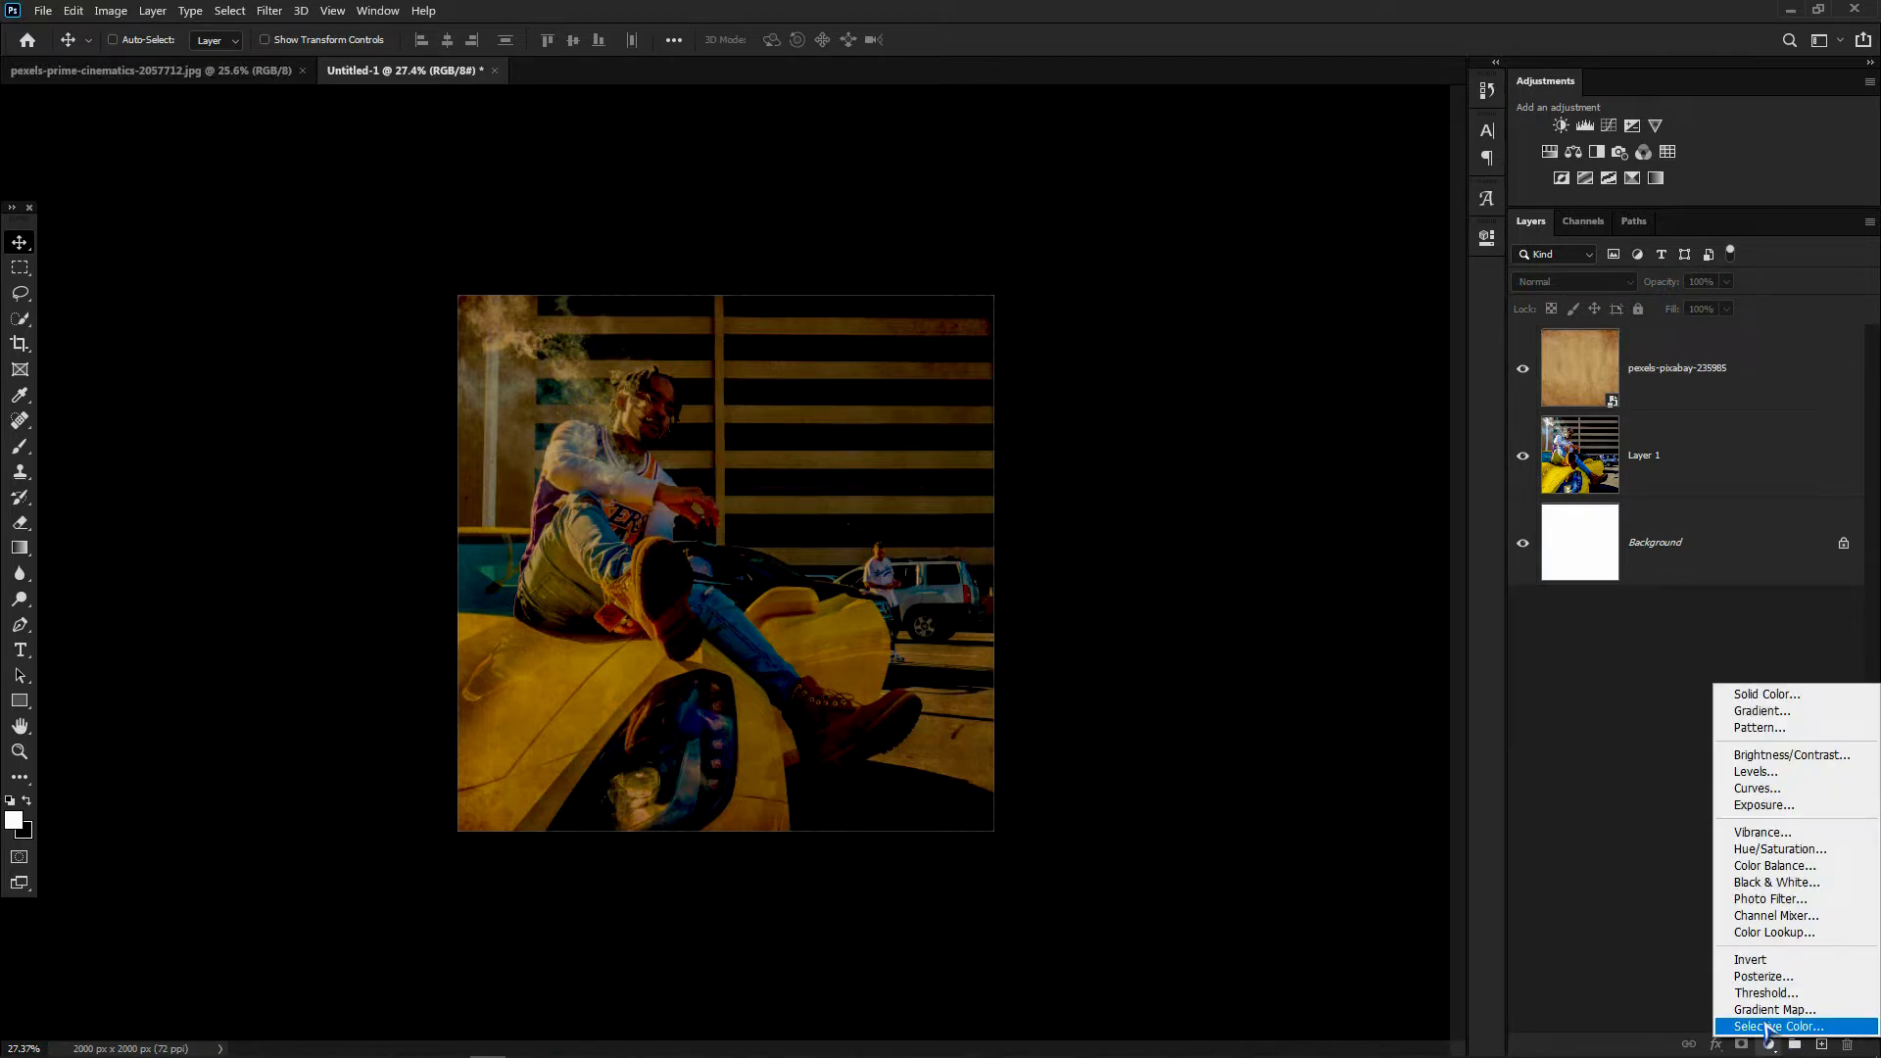
{"action": "left_click", "coordinate": [1797, 1010]}
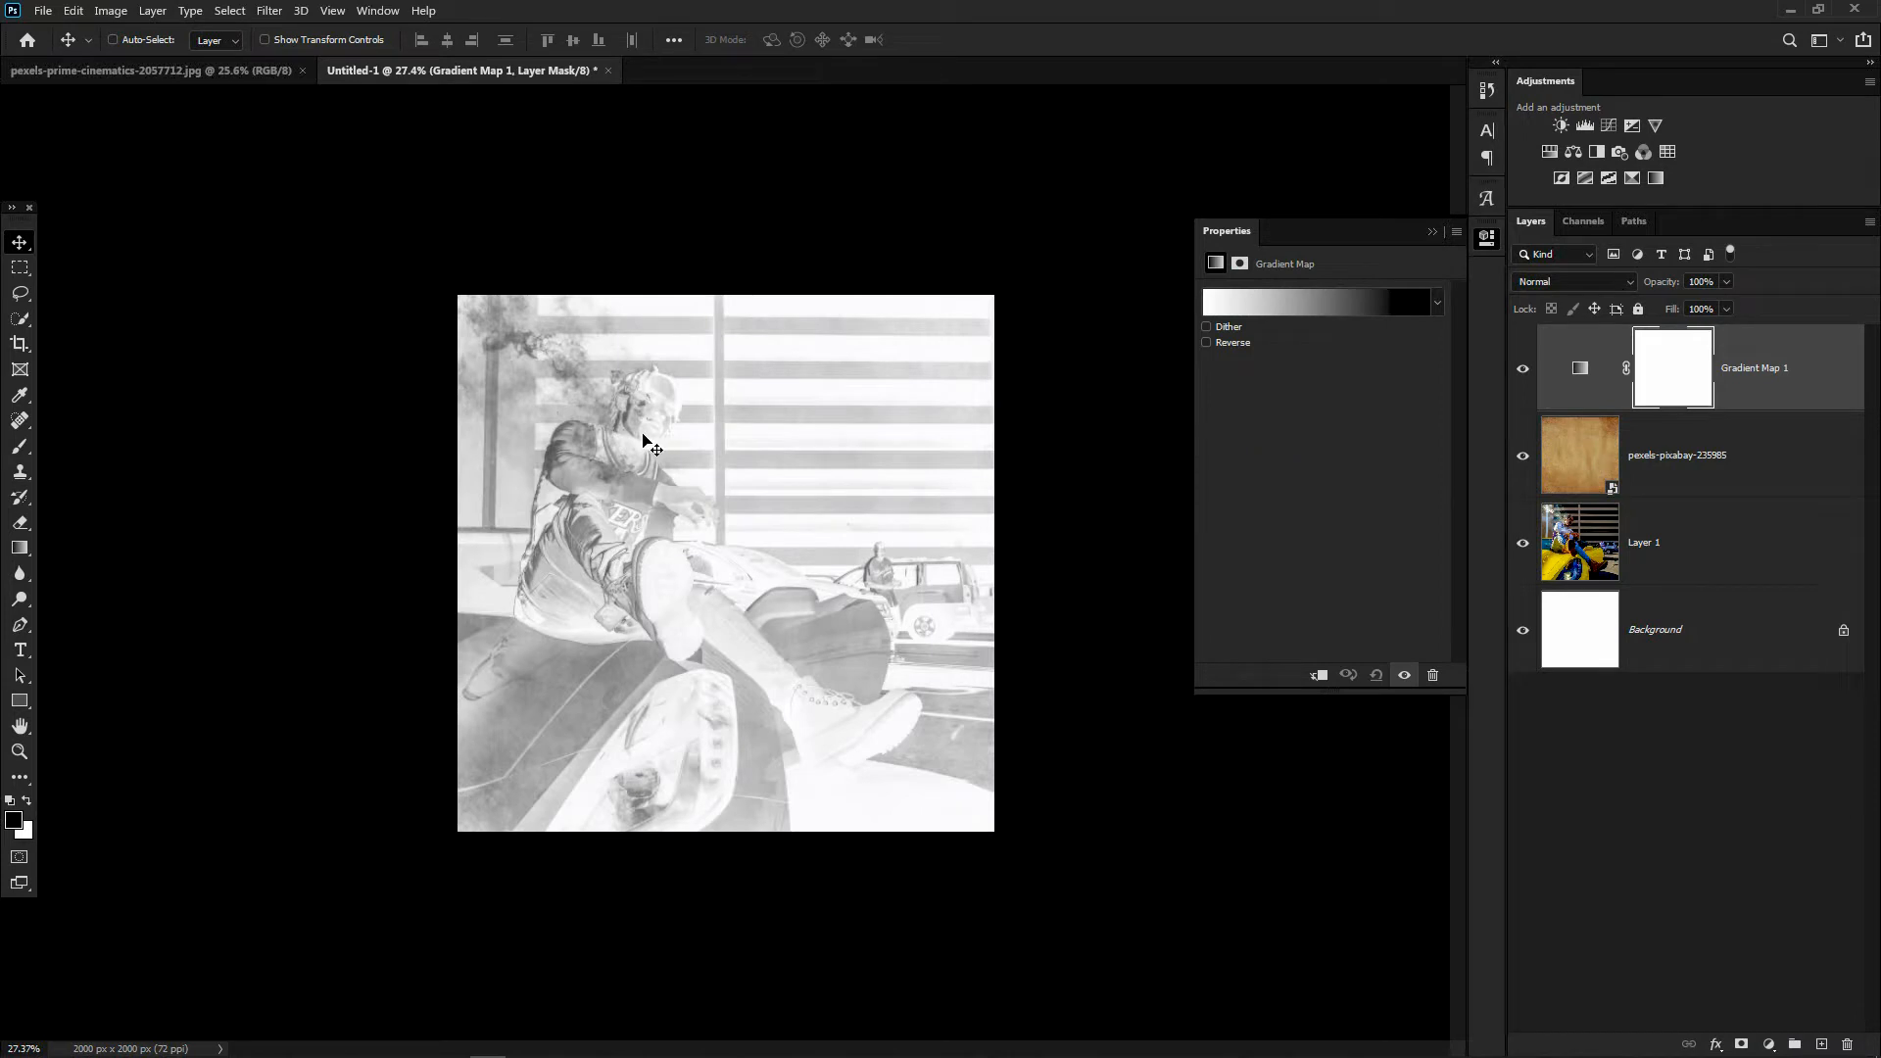
{"action": "left_click", "coordinate": [1279, 314]}
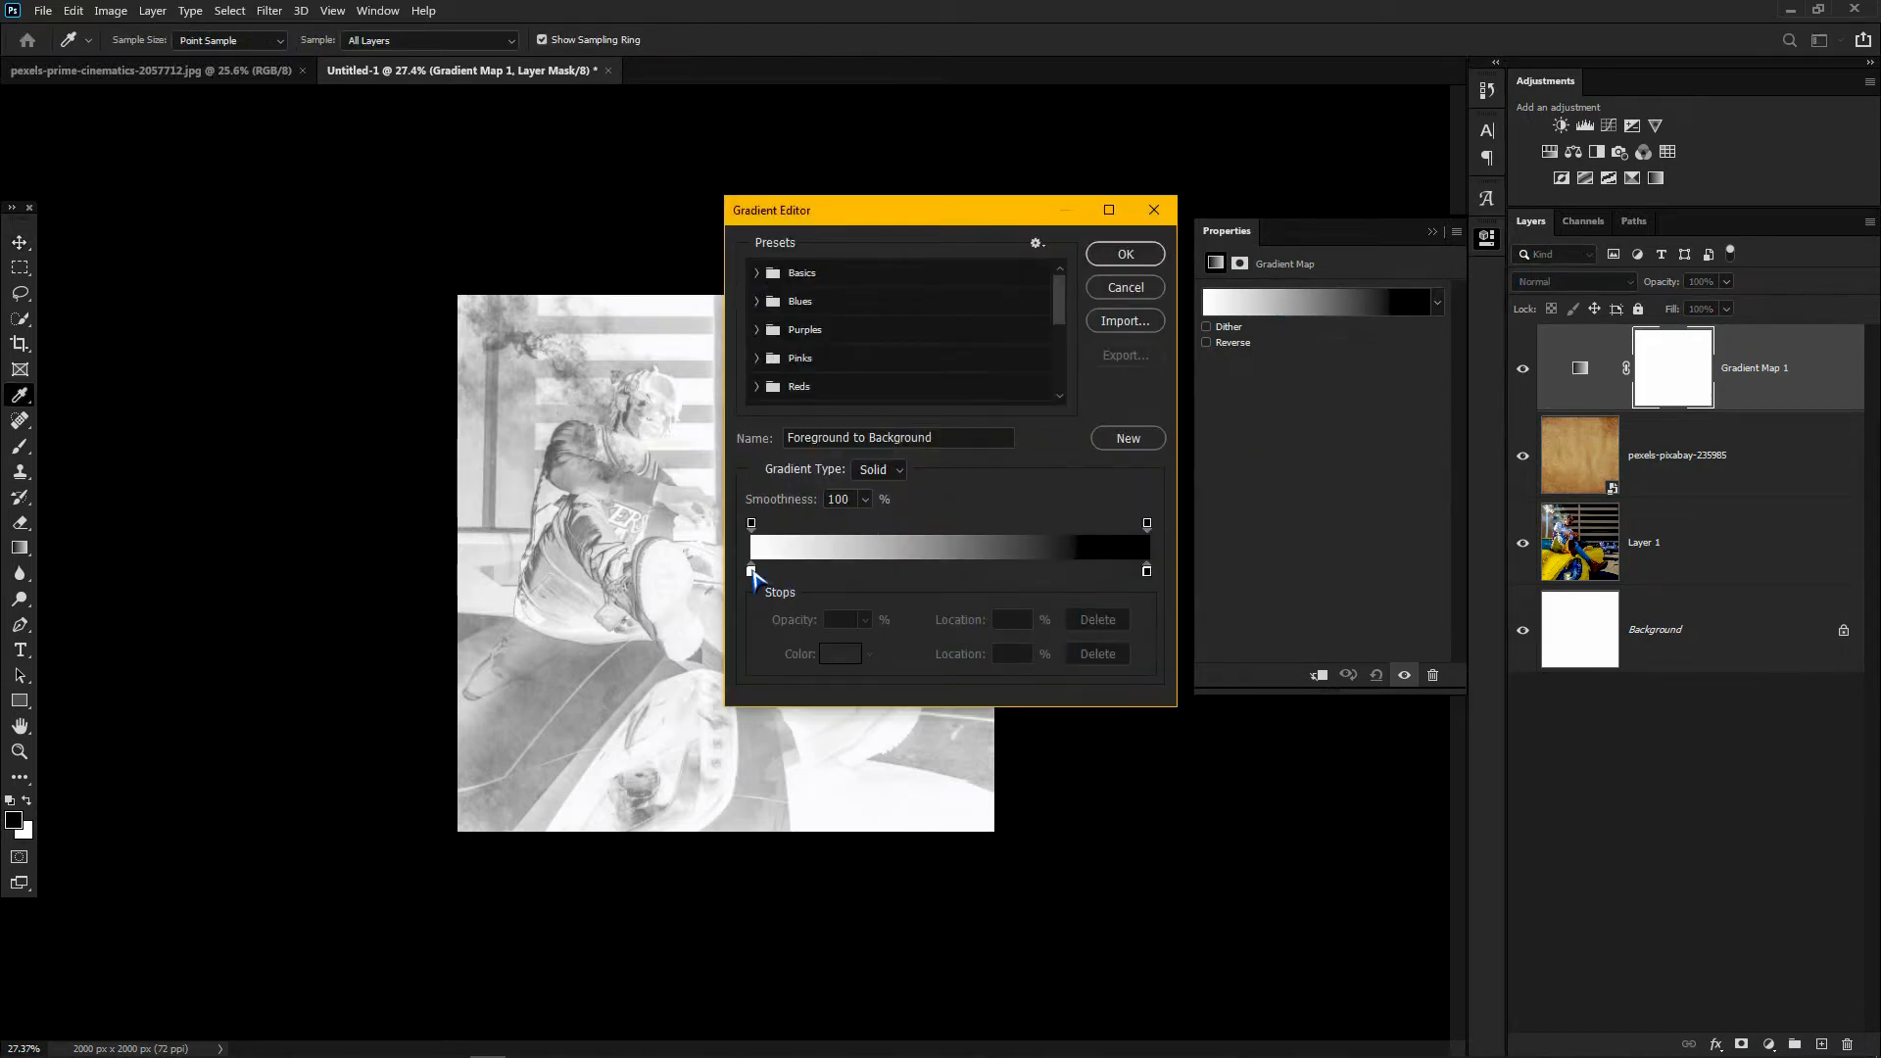
{"action": "left_click_drag", "start_coordinate": [751, 573], "coordinate": [1023, 573]}
{"action": "left_click_drag", "start_coordinate": [1146, 573], "coordinate": [739, 588]}
{"action": "left_click_drag", "start_coordinate": [1023, 573], "coordinate": [1187, 575]}
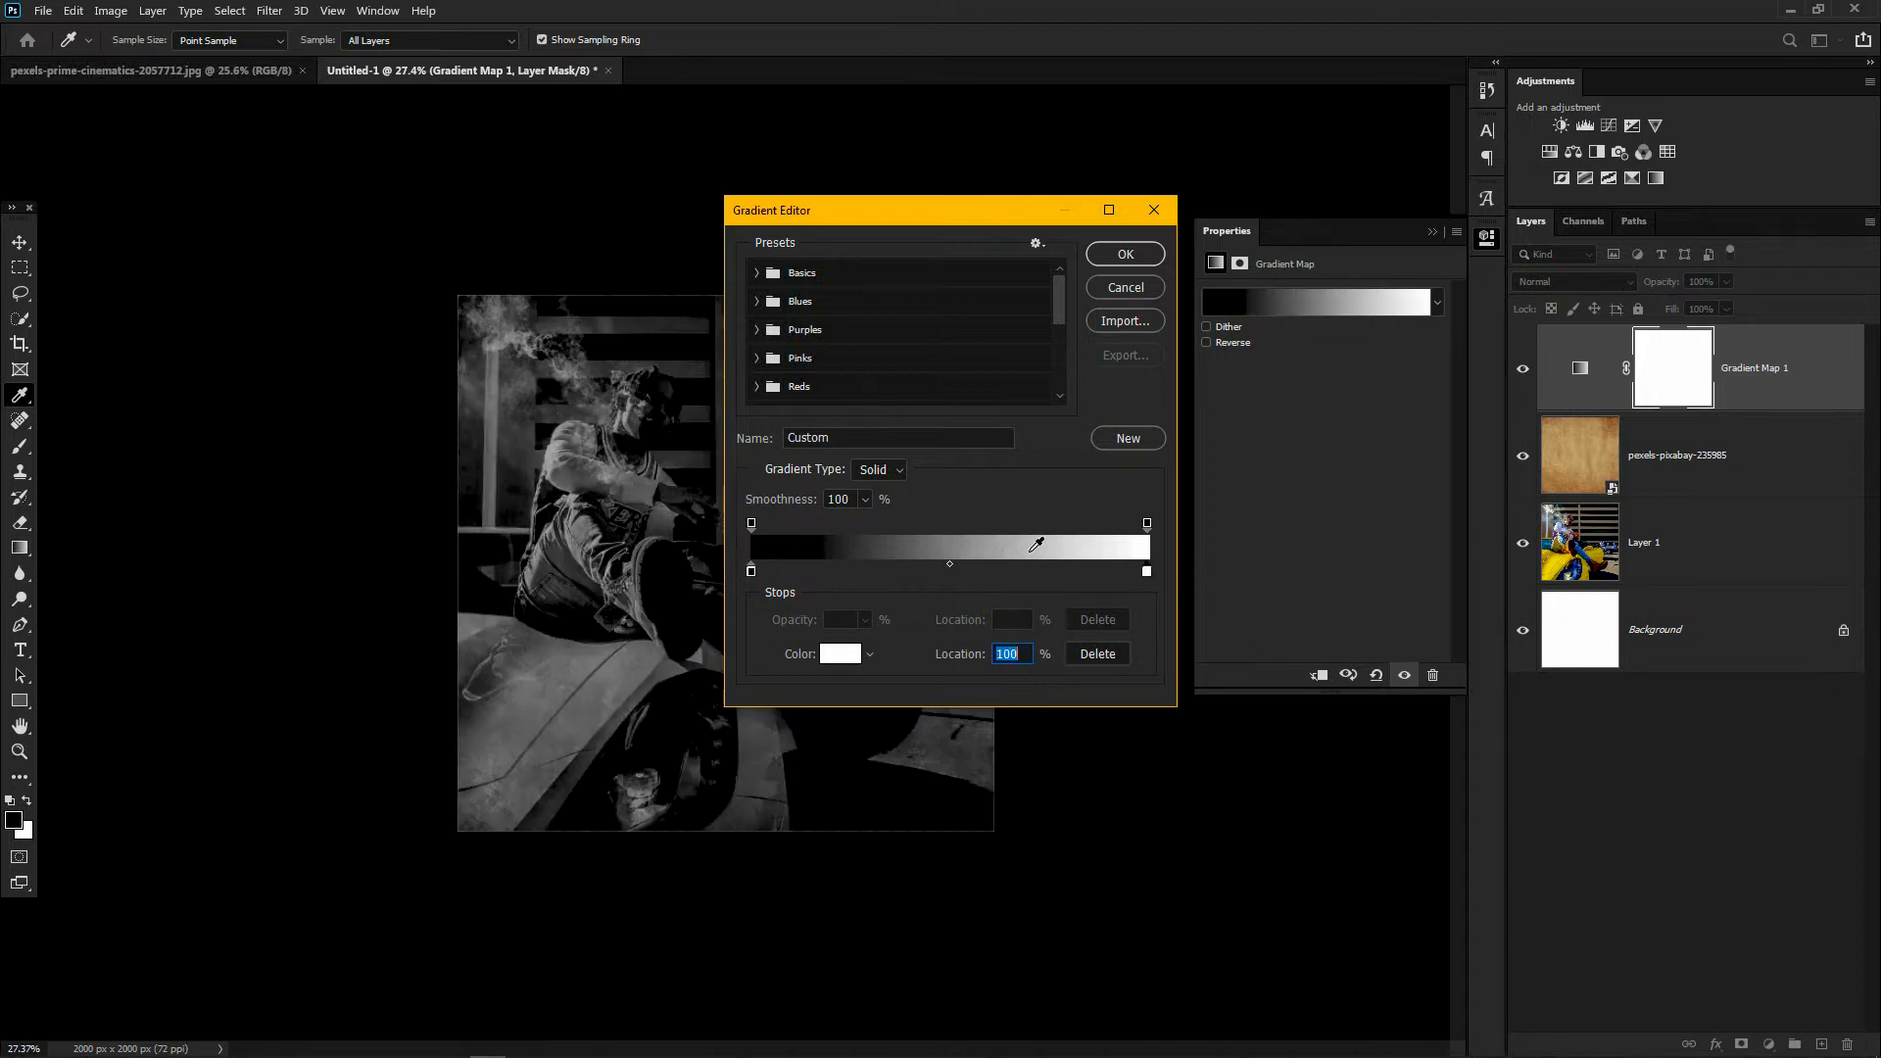
{"action": "left_click", "coordinate": [1127, 255]}
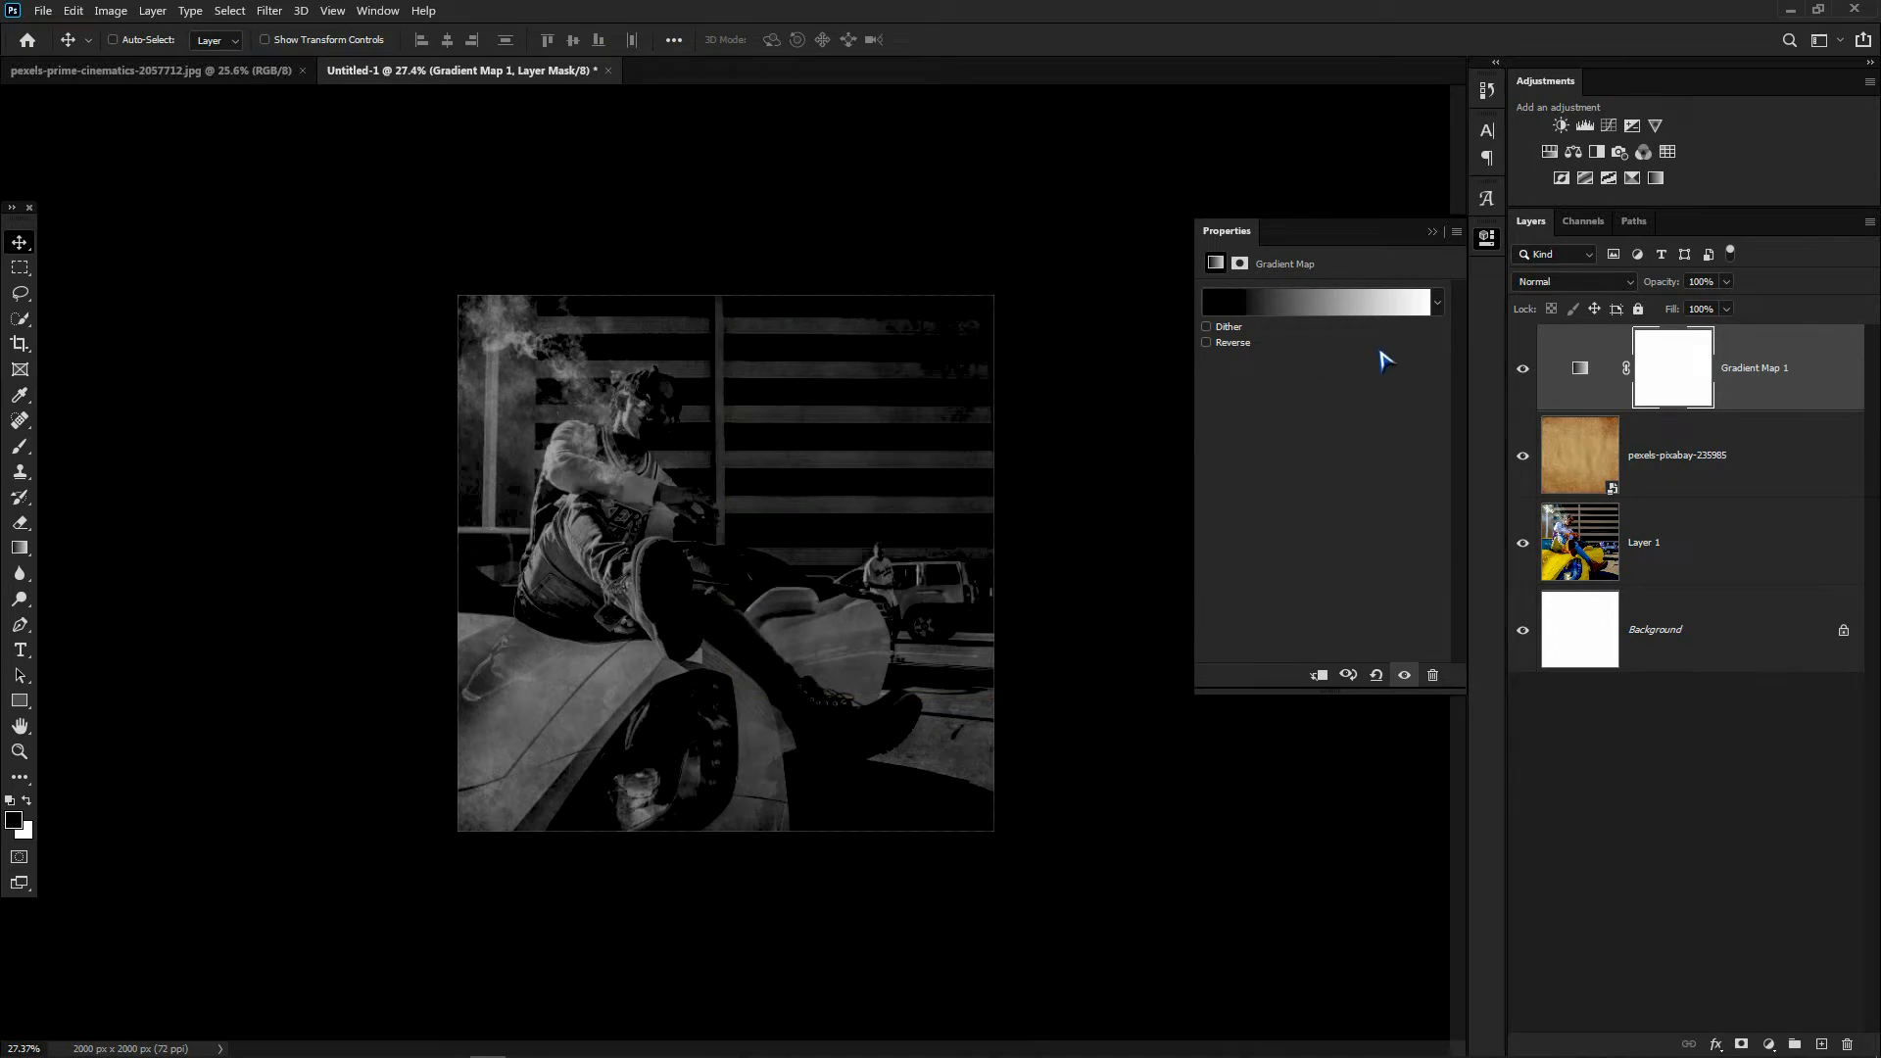
{"action": "left_click", "coordinate": [1432, 236]}
{"action": "left_click", "coordinate": [1519, 370]}
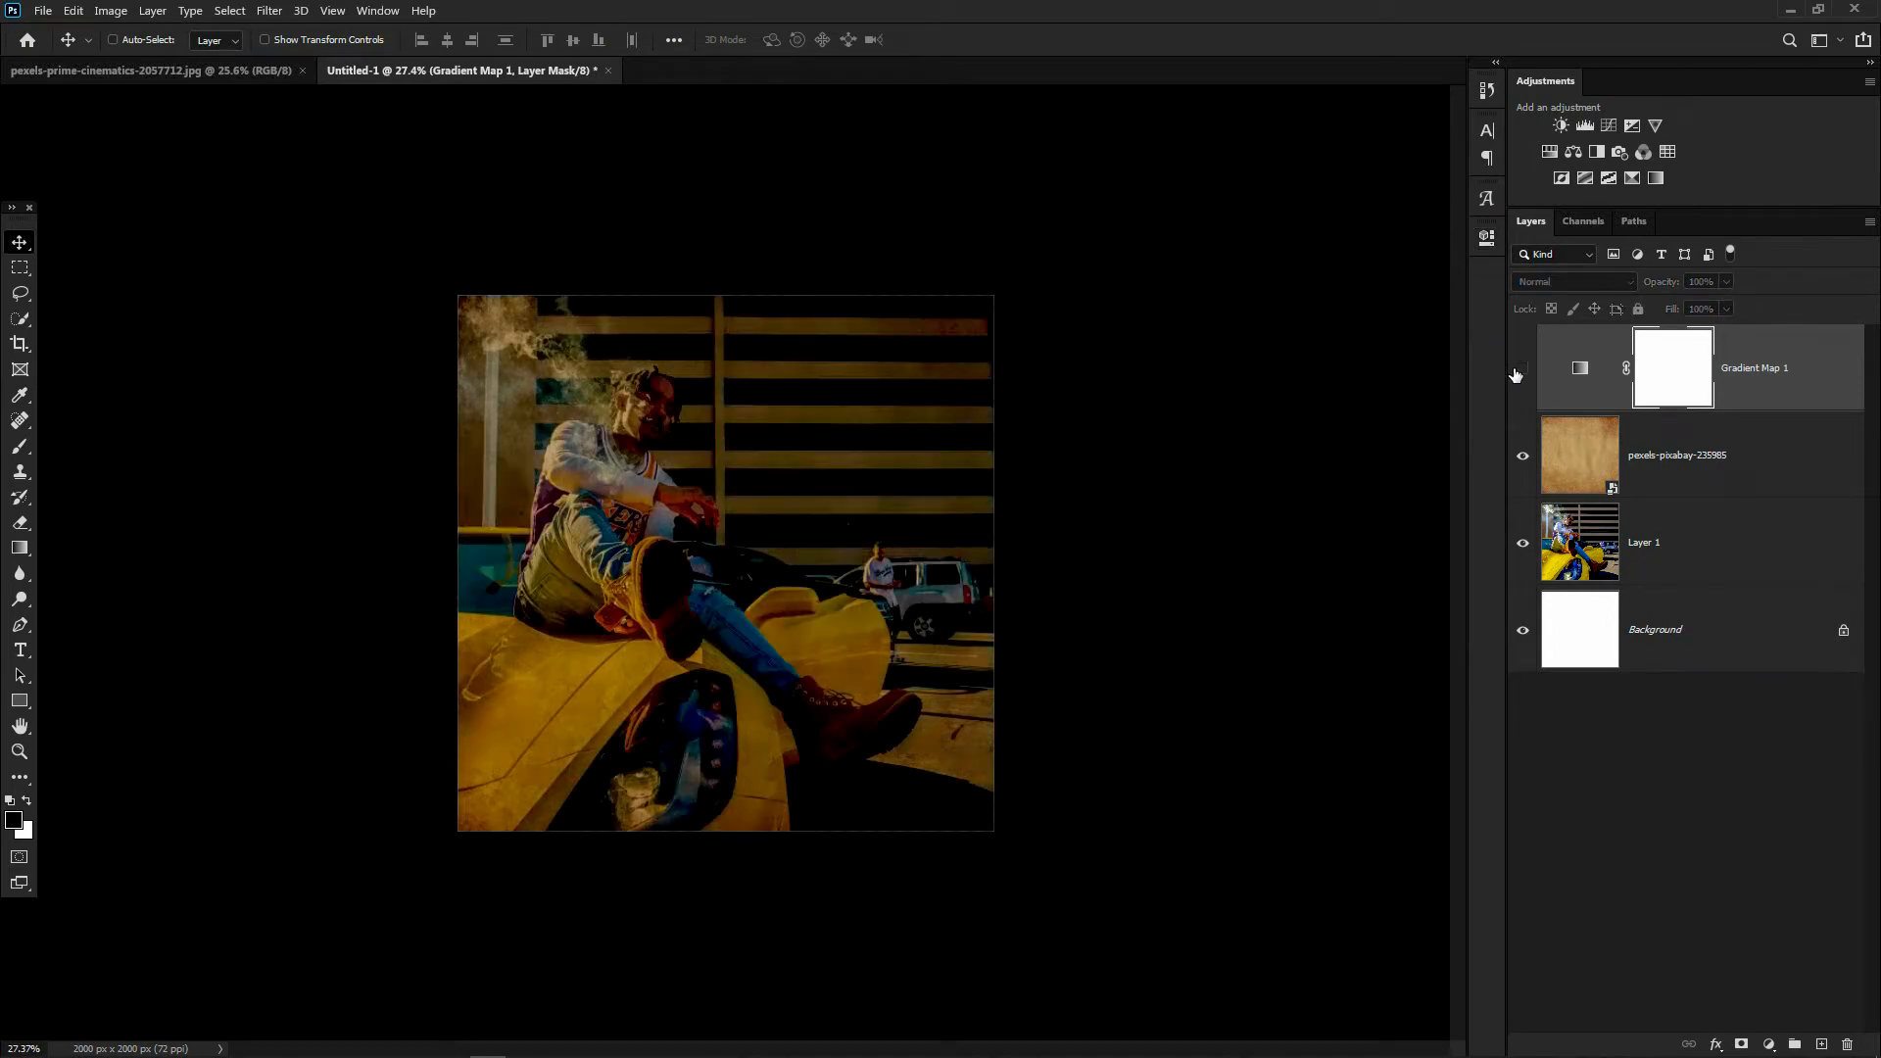
{"action": "left_click", "coordinate": [1518, 370]}
{"action": "scroll", "coordinate": [1431, 490], "scroll_direction": "up", "scroll_amount": 3}
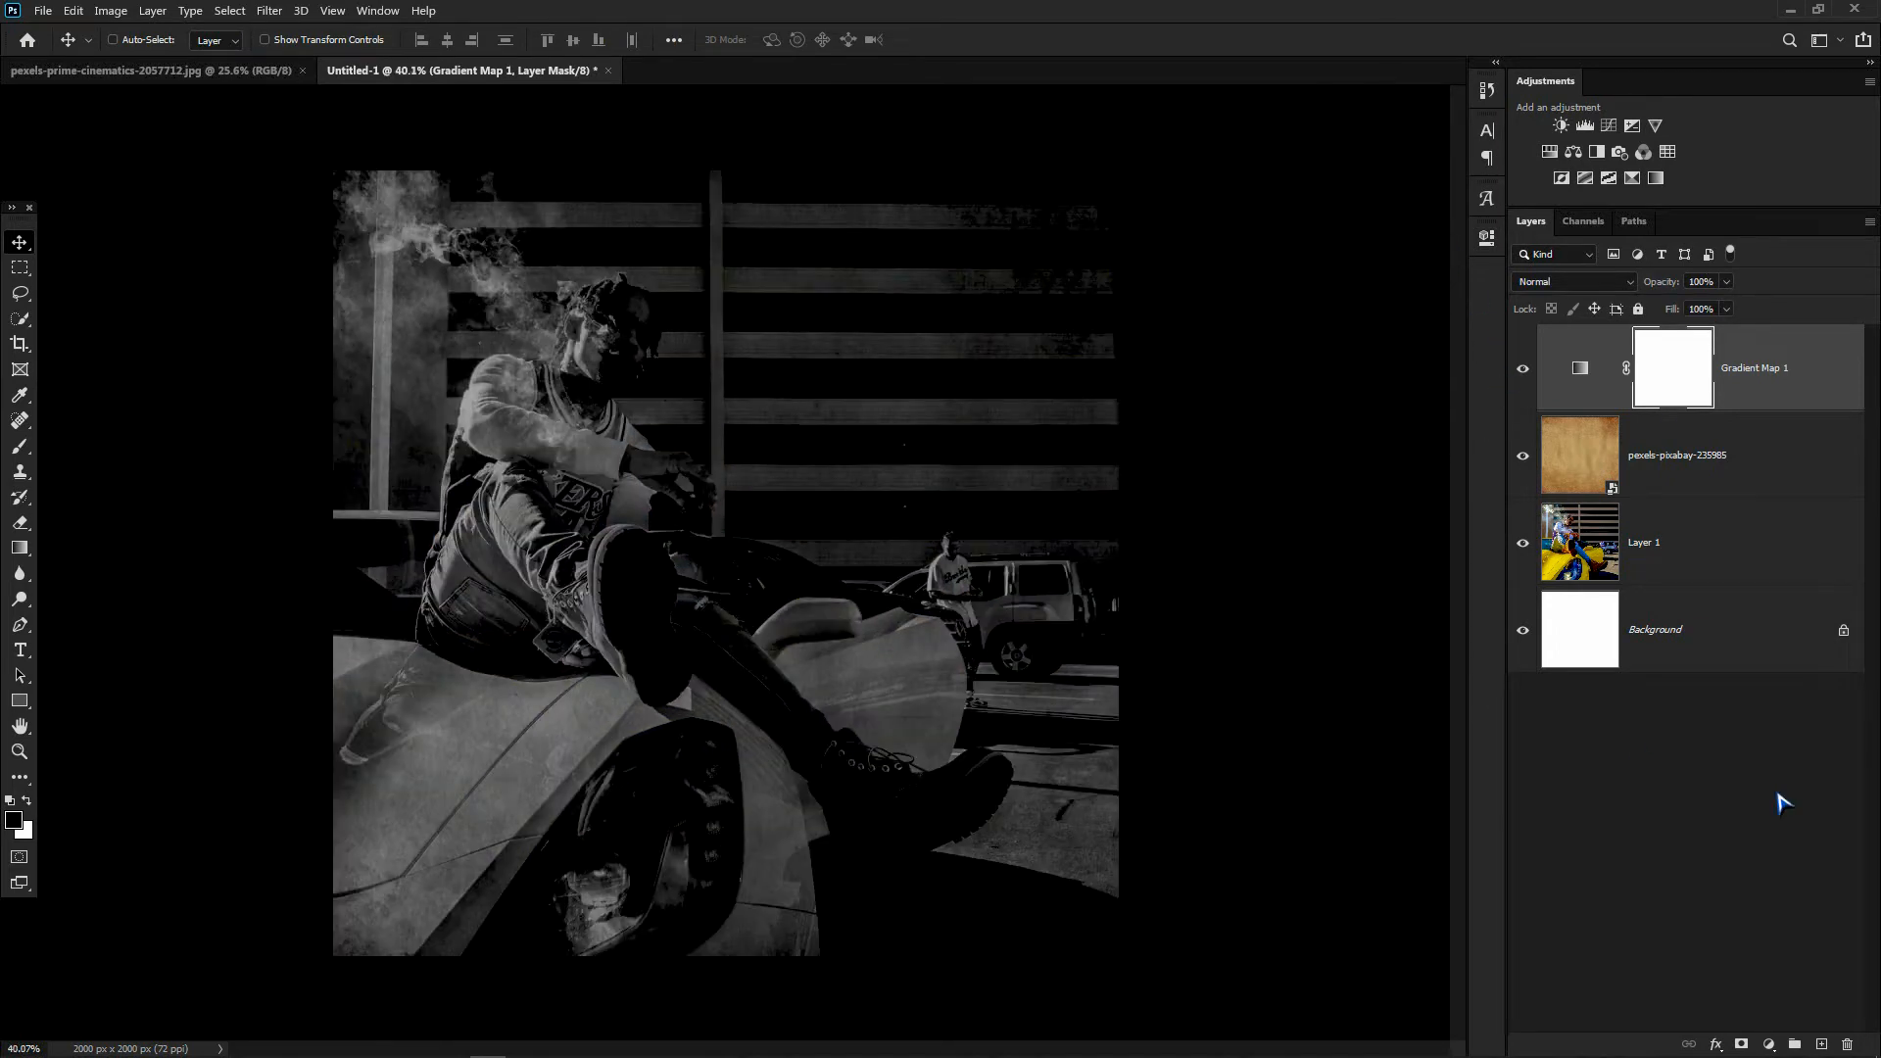
- Add a new empty layer above the Gradient Map layer
{"action": "left_click", "coordinate": [1754, 774]}
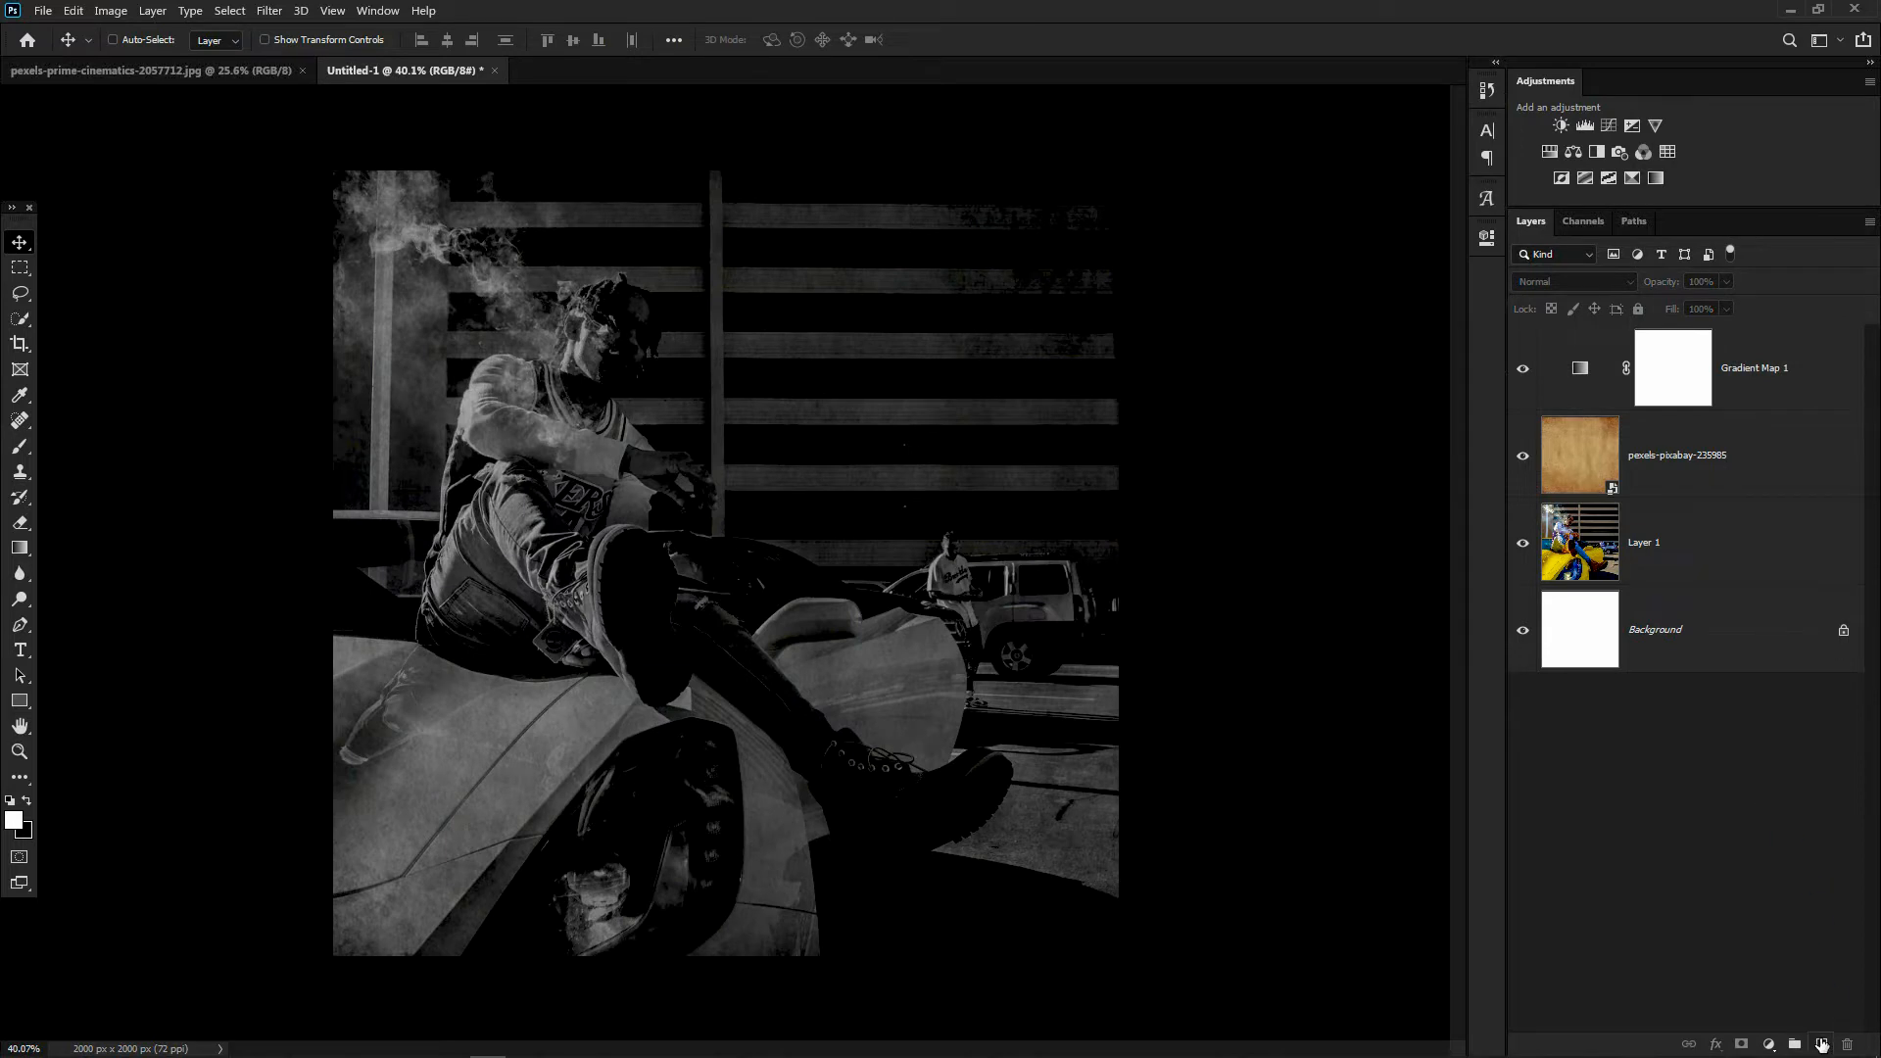
{"action": "left_click", "coordinate": [1822, 1044]}
{"action": "scroll", "coordinate": [788, 668], "scroll_direction": "down", "scroll_amount": 3}
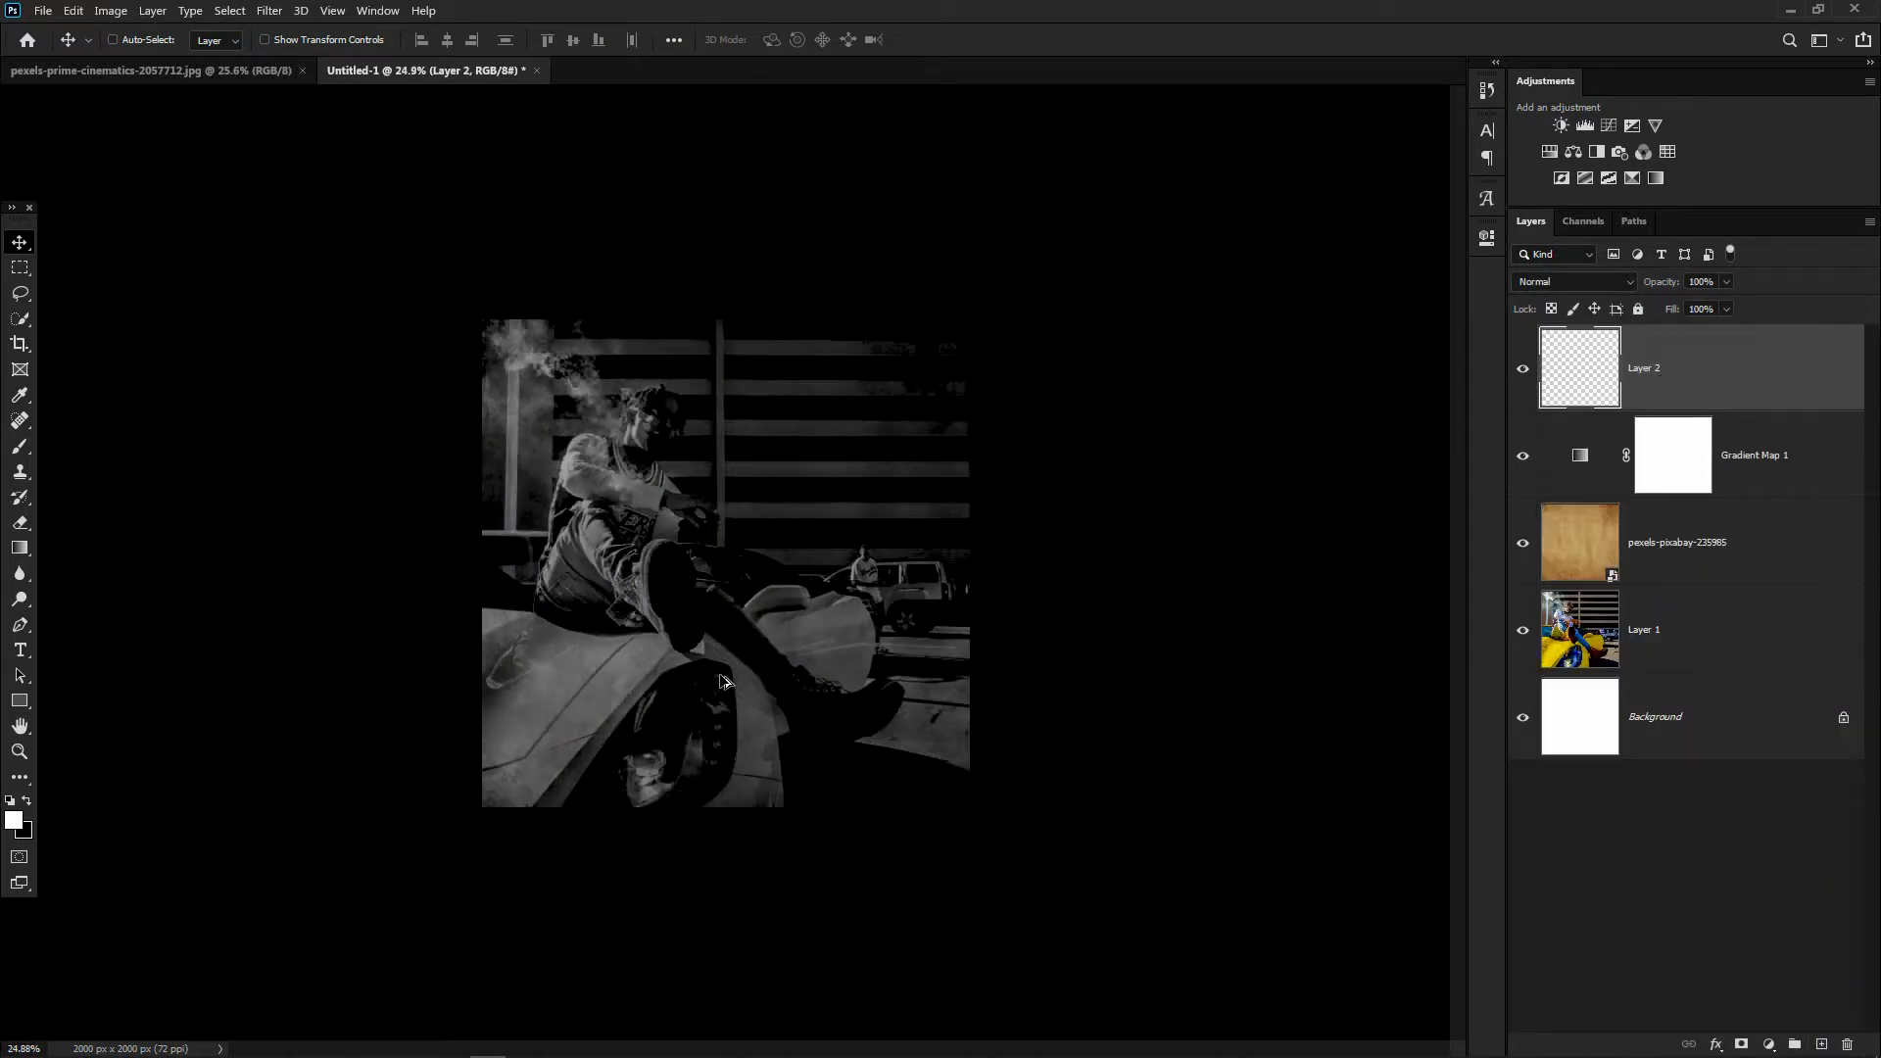
{"action": "scroll", "coordinate": [781, 577], "scroll_direction": "up", "scroll_amount": 2}
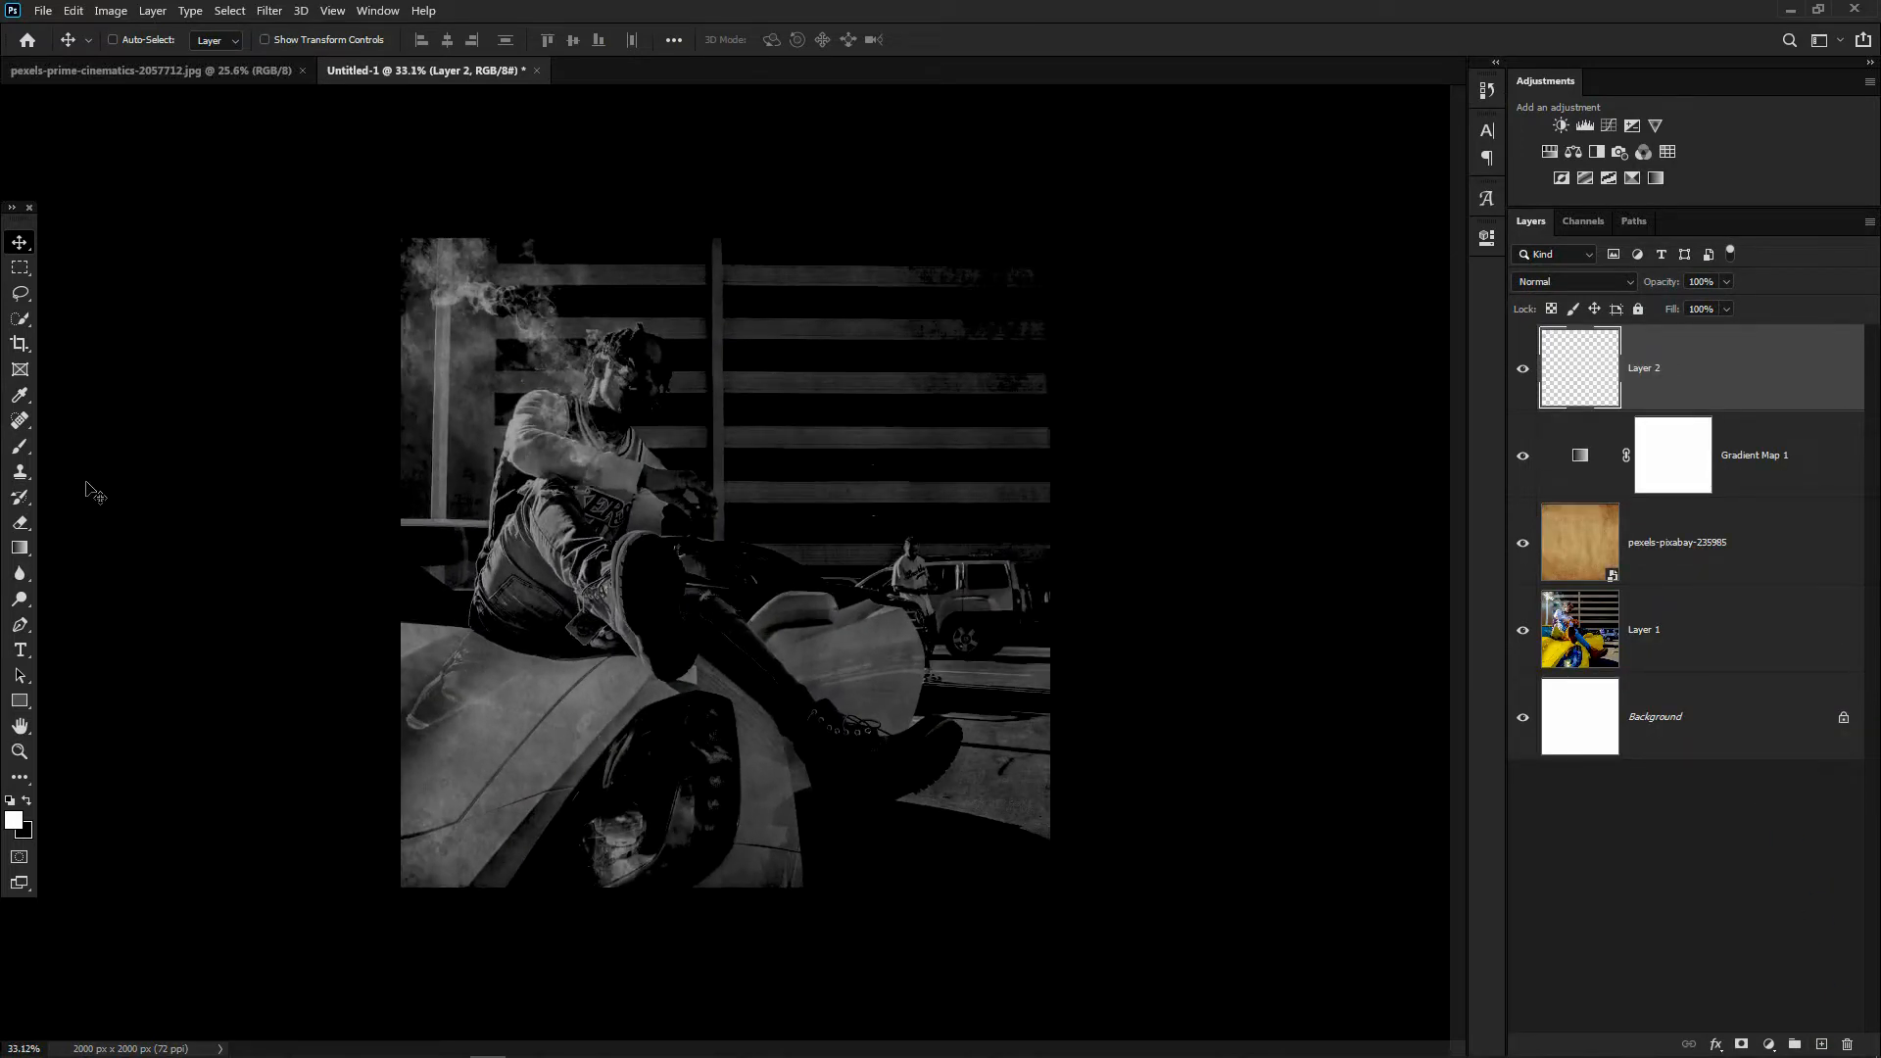
- Paint black across the lower part of the new layer with a 1300 px Soft Round brush at 30% hardness
{"action": "left_click", "coordinate": [19, 446]}
{"action": "left_click", "coordinate": [98, 449]}
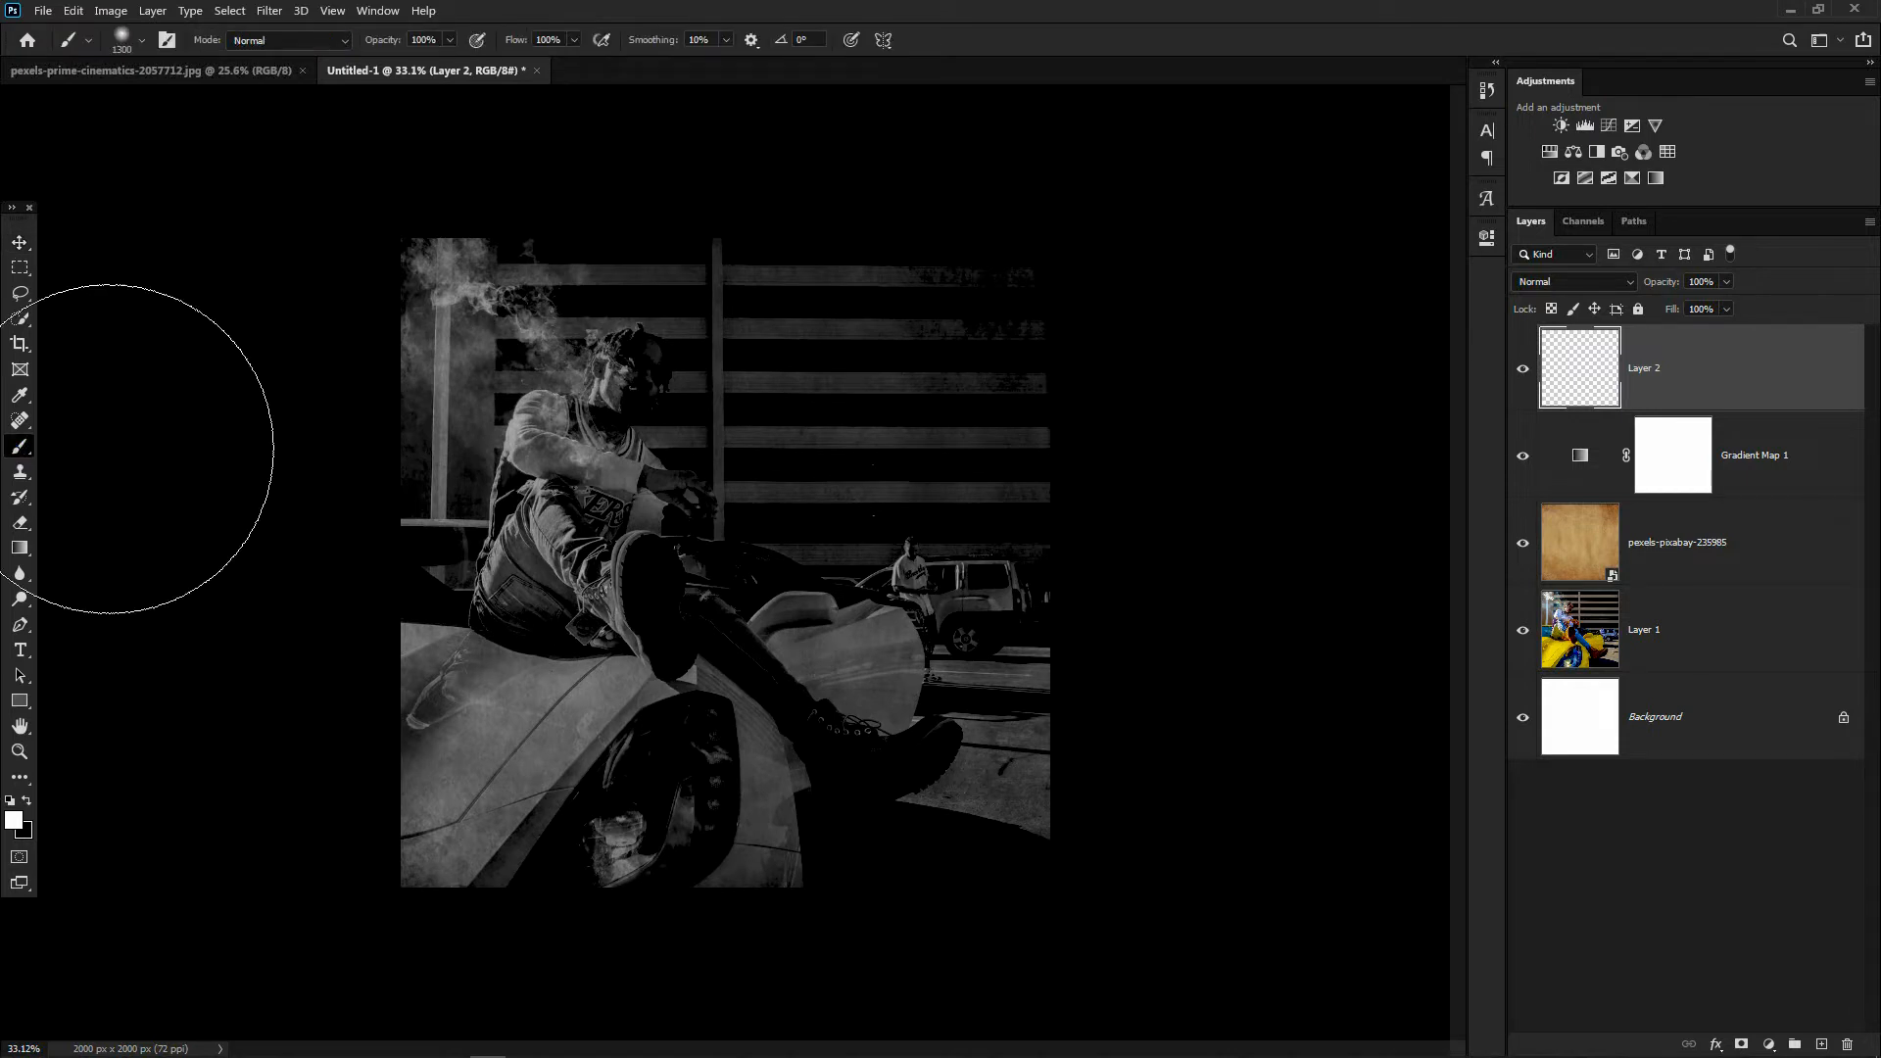
{"action": "right_click", "coordinate": [751, 487]}
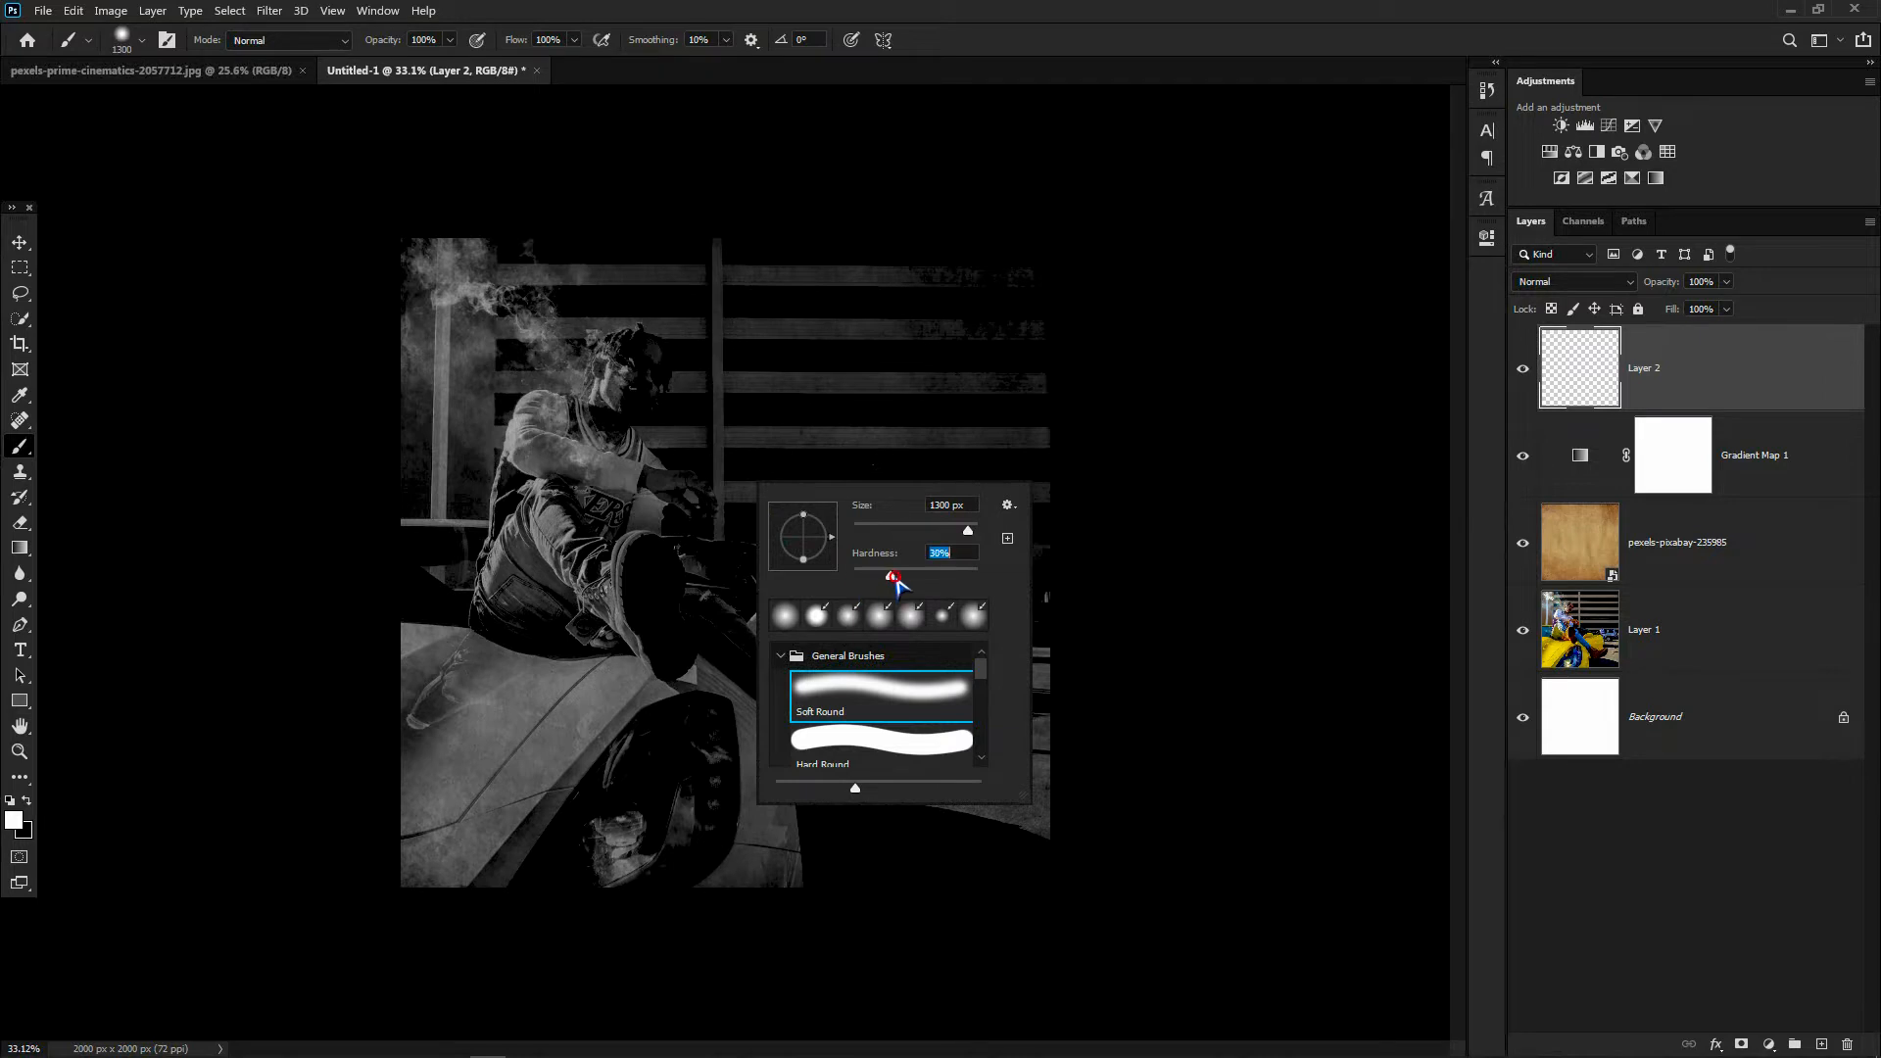
{"action": "key", "text": "Return"}
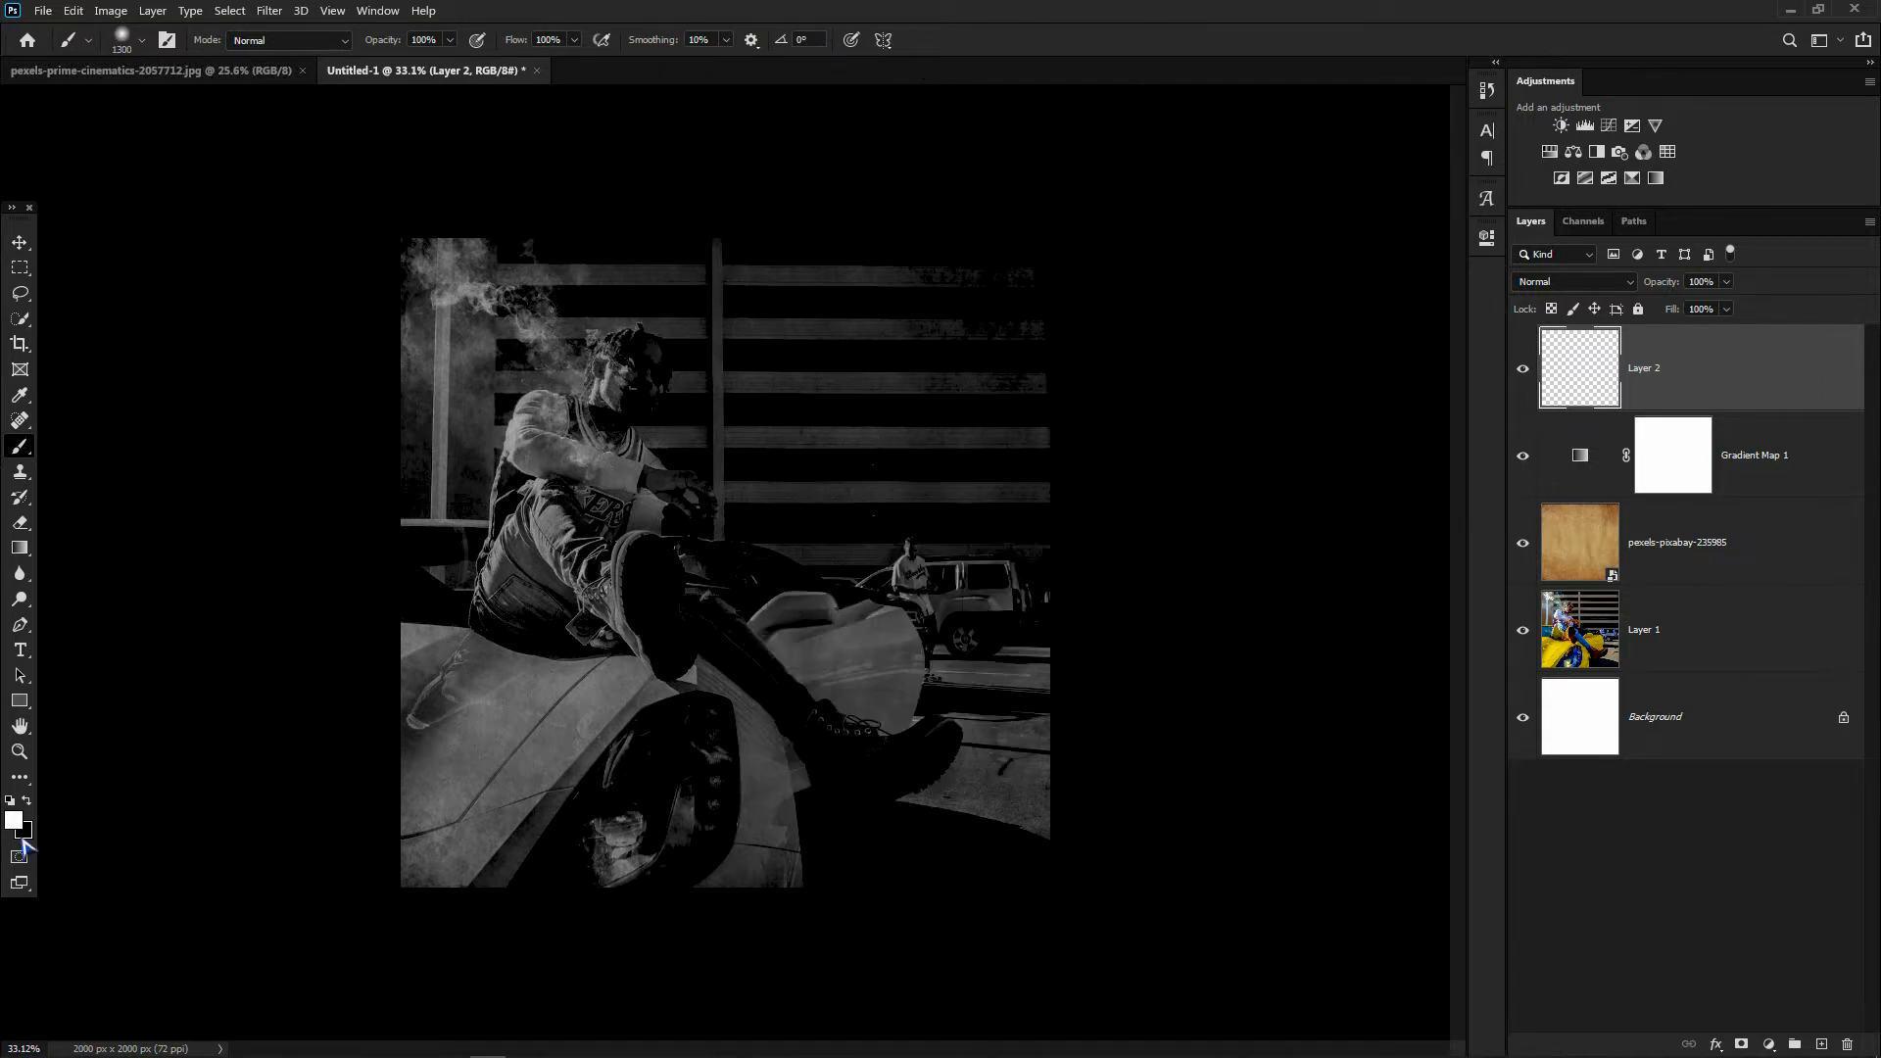
{"action": "left_click", "coordinate": [27, 801]}
{"action": "scroll", "coordinate": [627, 725], "scroll_direction": "down", "scroll_amount": 1}
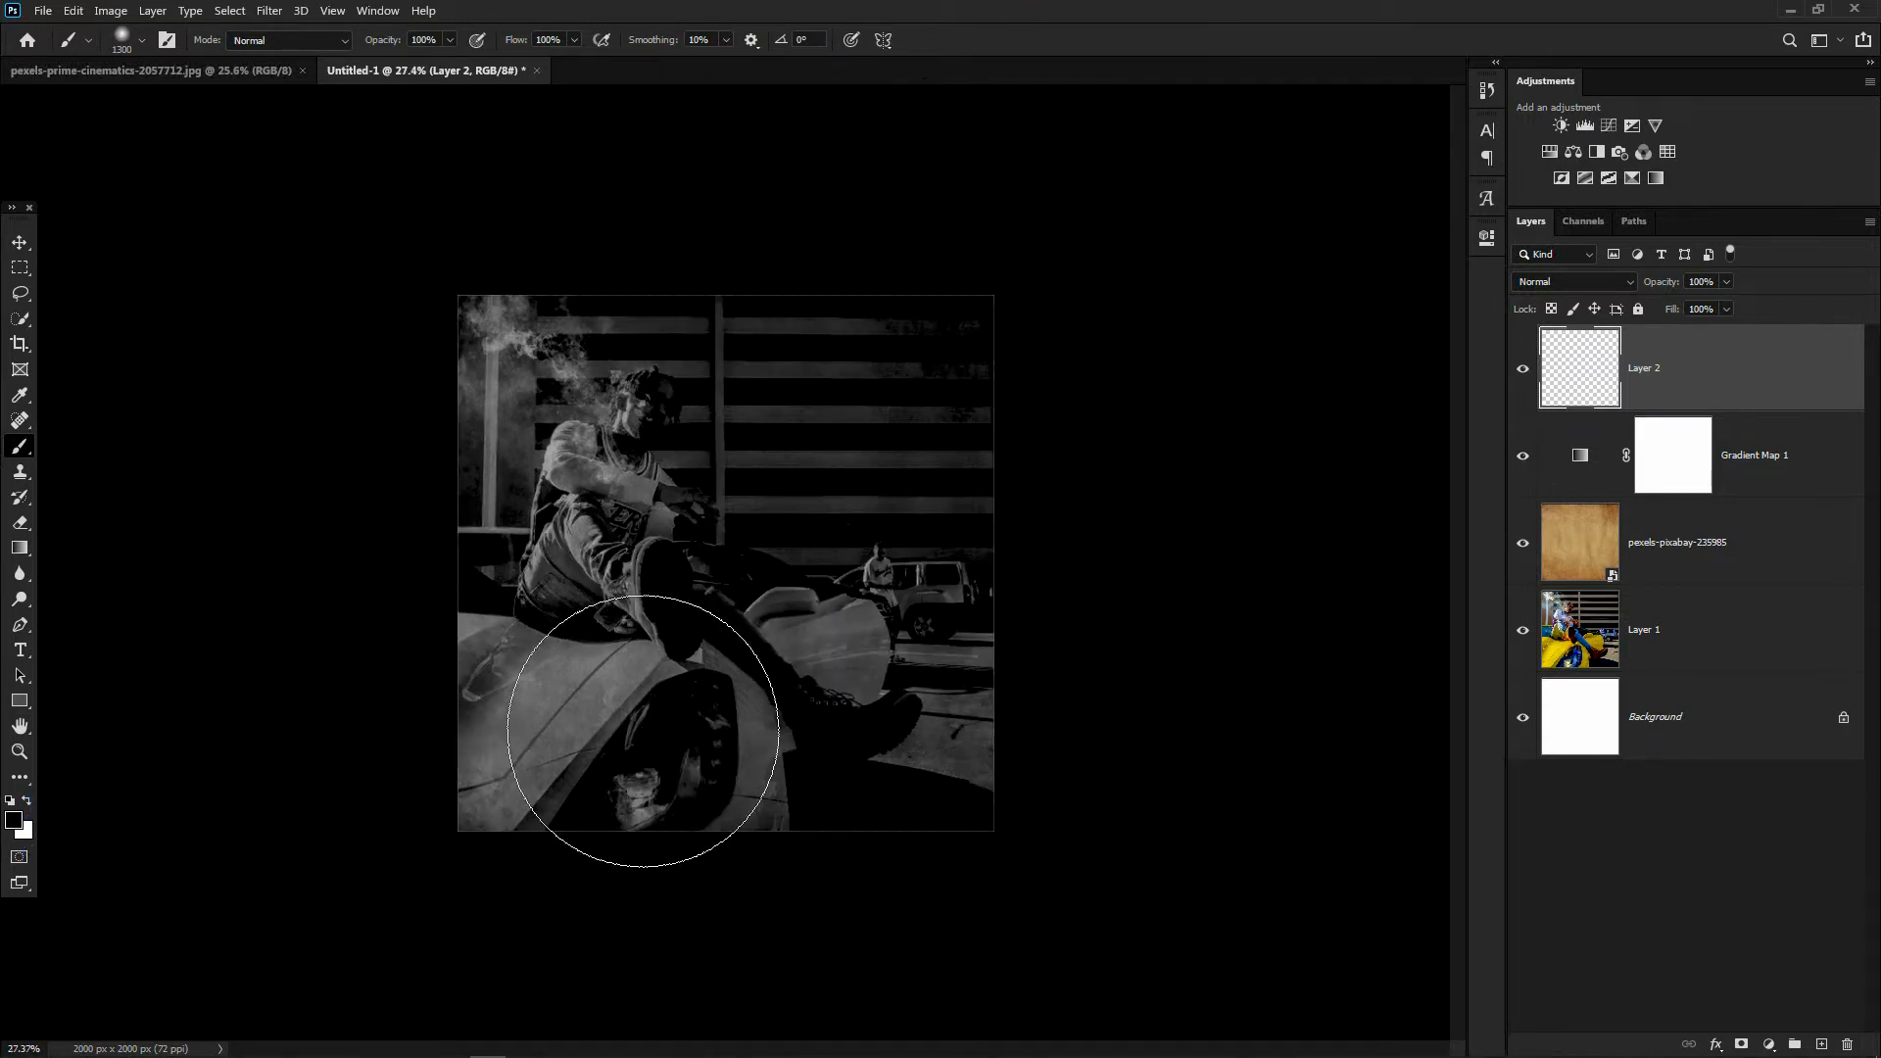
{"action": "left_click_drag", "start_coordinate": [275, 739], "coordinate": [1134, 756]}
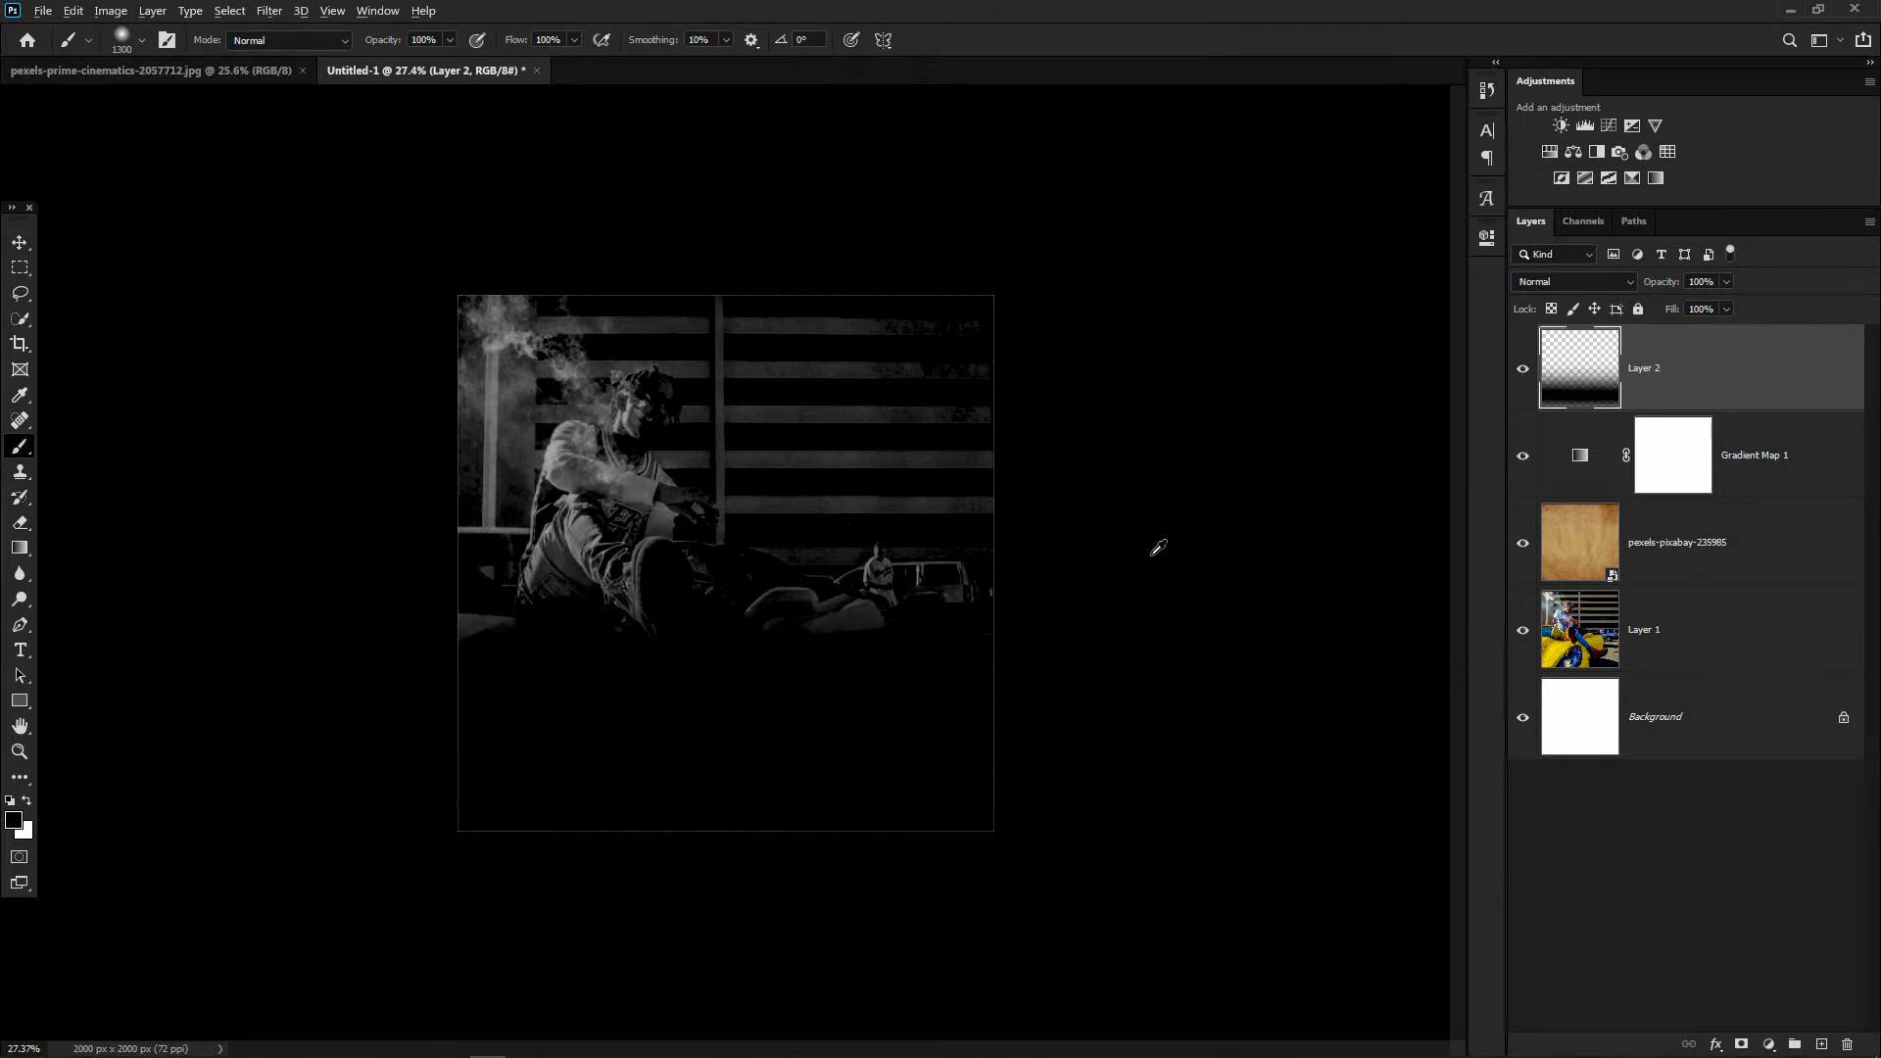
{"action": "scroll", "coordinate": [1159, 548], "scroll_direction": "up", "scroll_amount": 1}
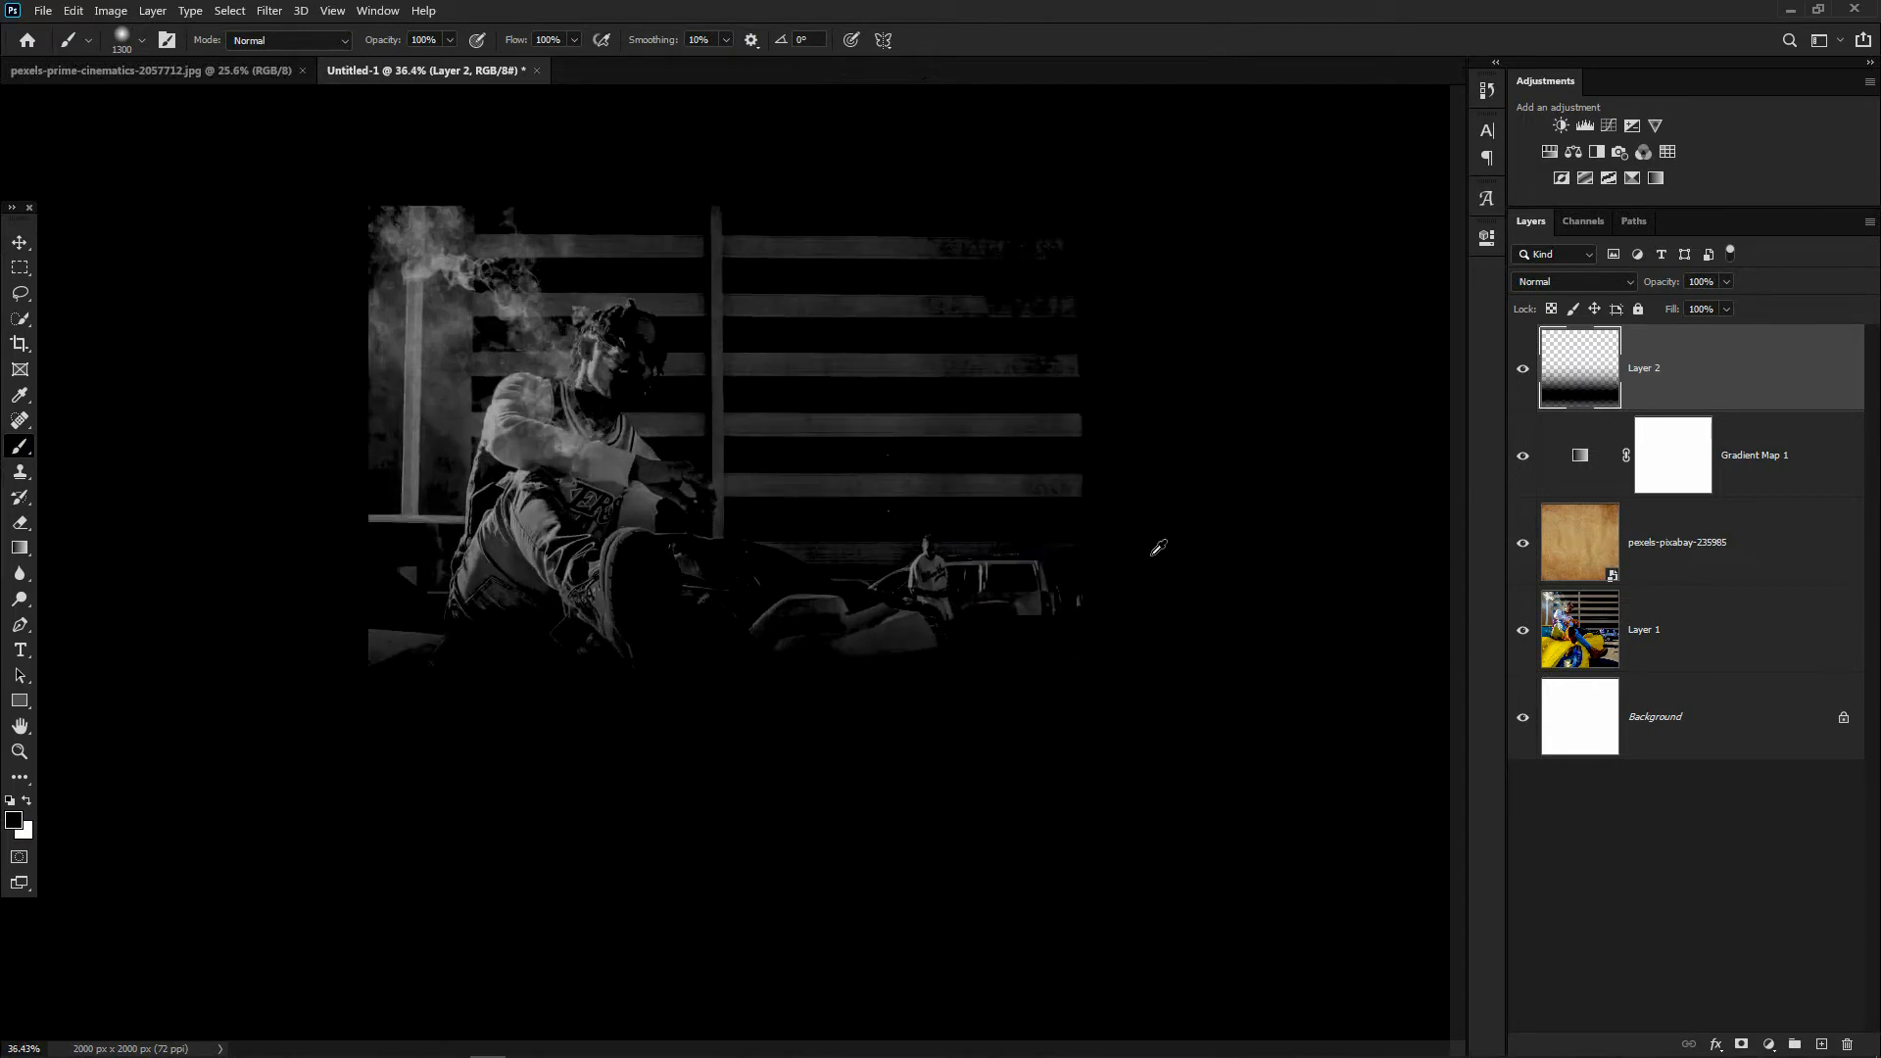
- Stretch the black-painted layer upward with Free Transform and move it down so its fade darkens only the bottom of the photo
{"action": "left_click", "coordinate": [20, 242]}
{"action": "left_click", "coordinate": [1664, 370]}
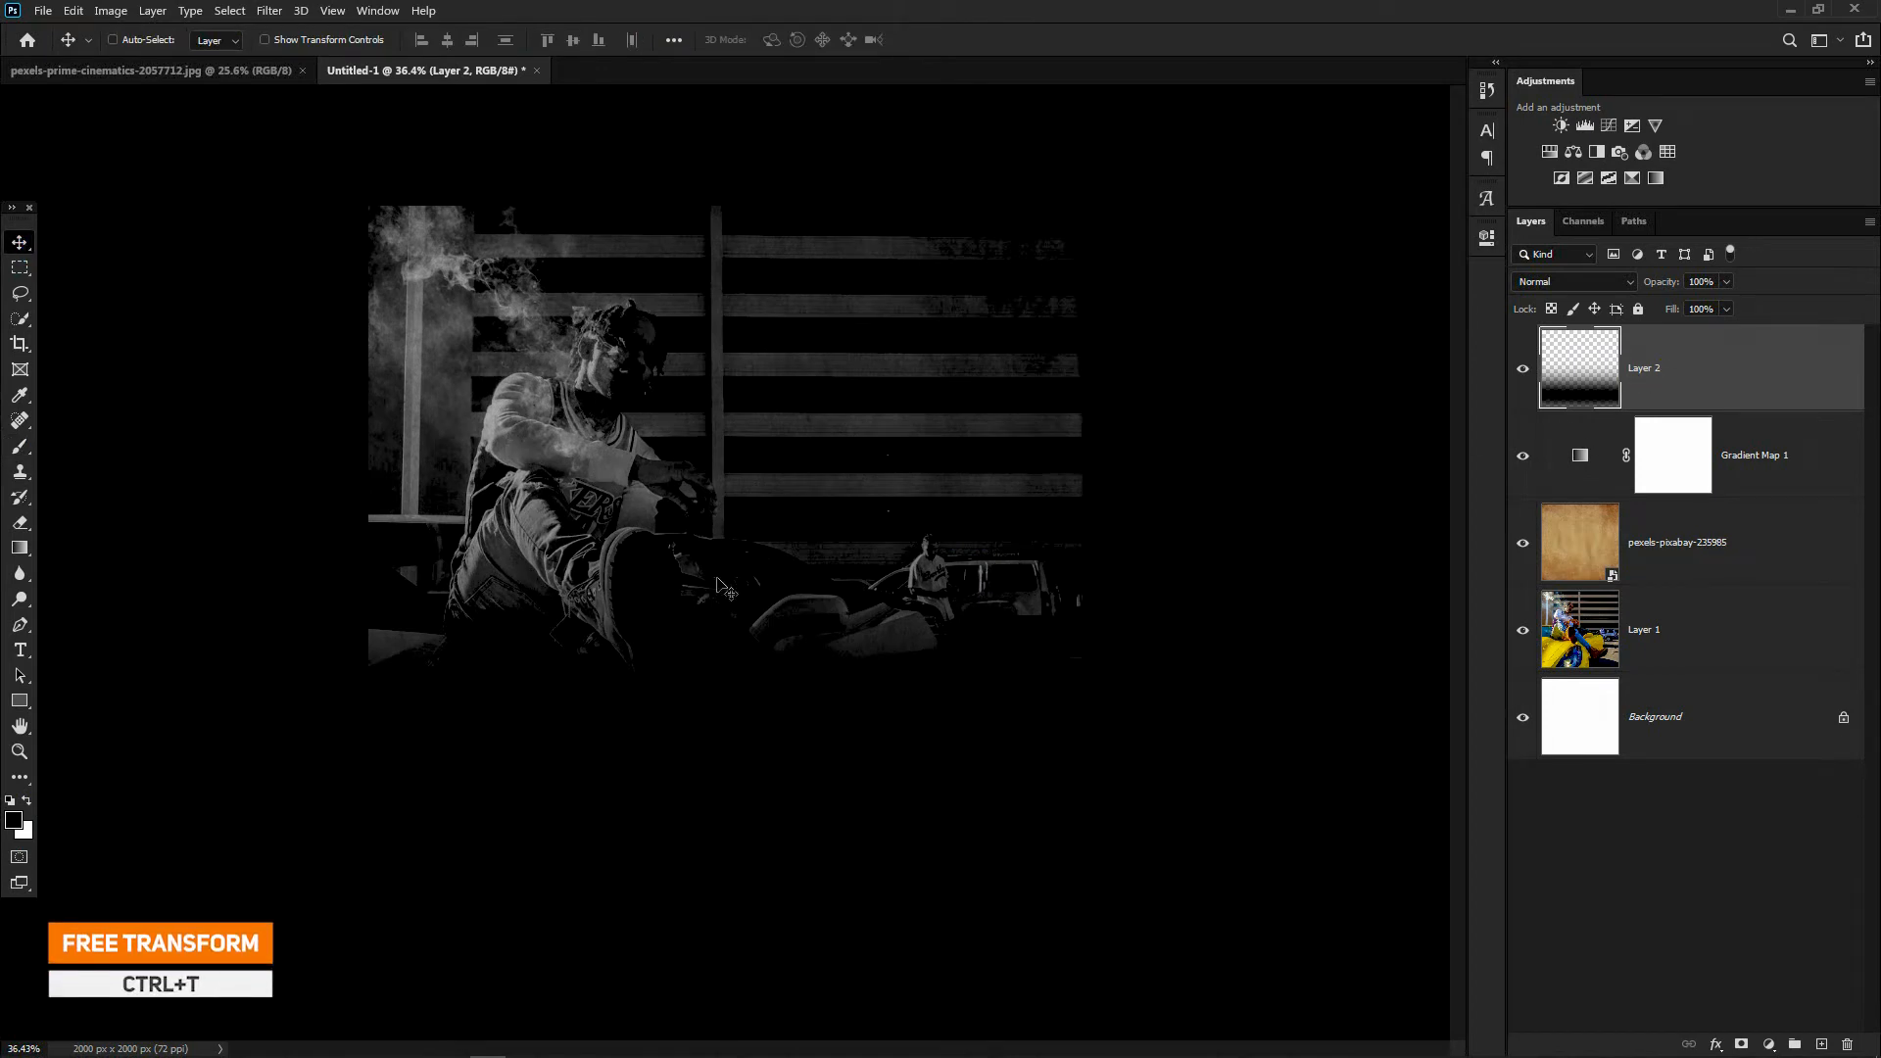
{"action": "key", "text": "ctrl+t"}
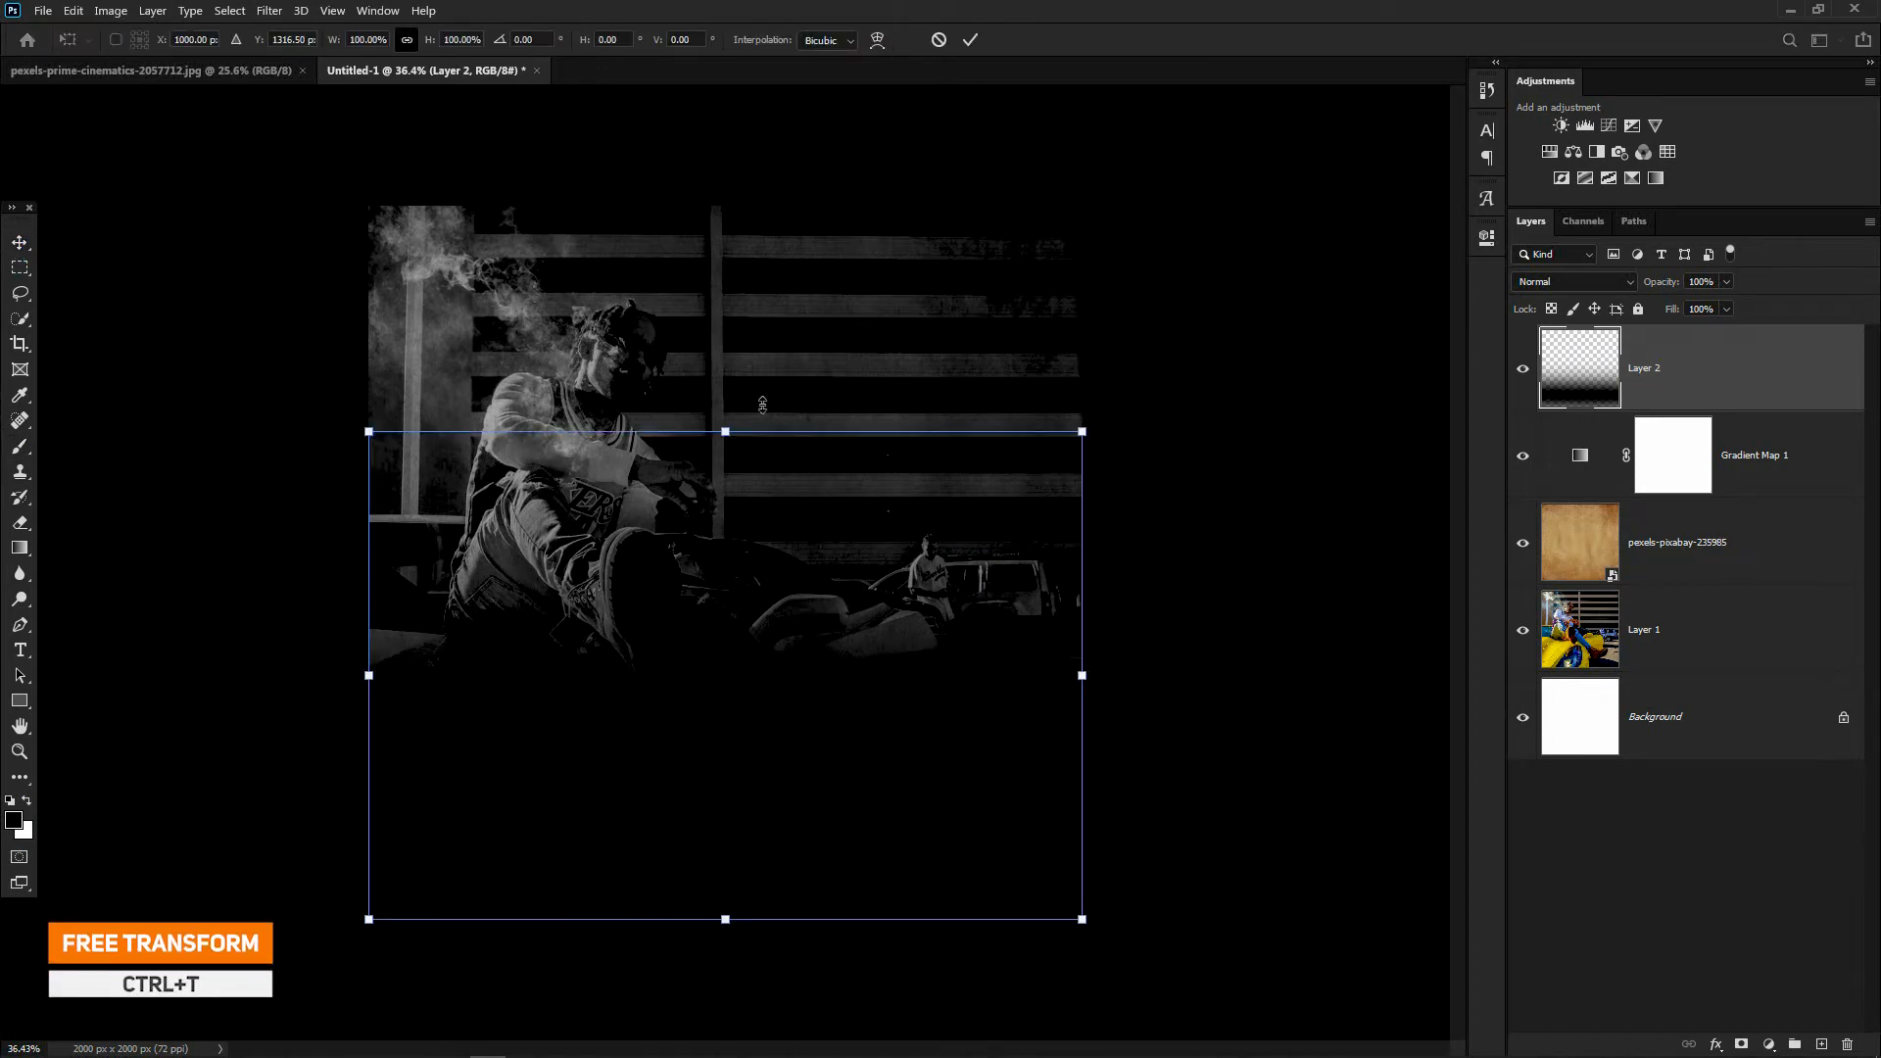
{"action": "left_click_drag", "start_coordinate": [762, 405], "coordinate": [954, 117]}
{"action": "left_click", "coordinate": [970, 39]}
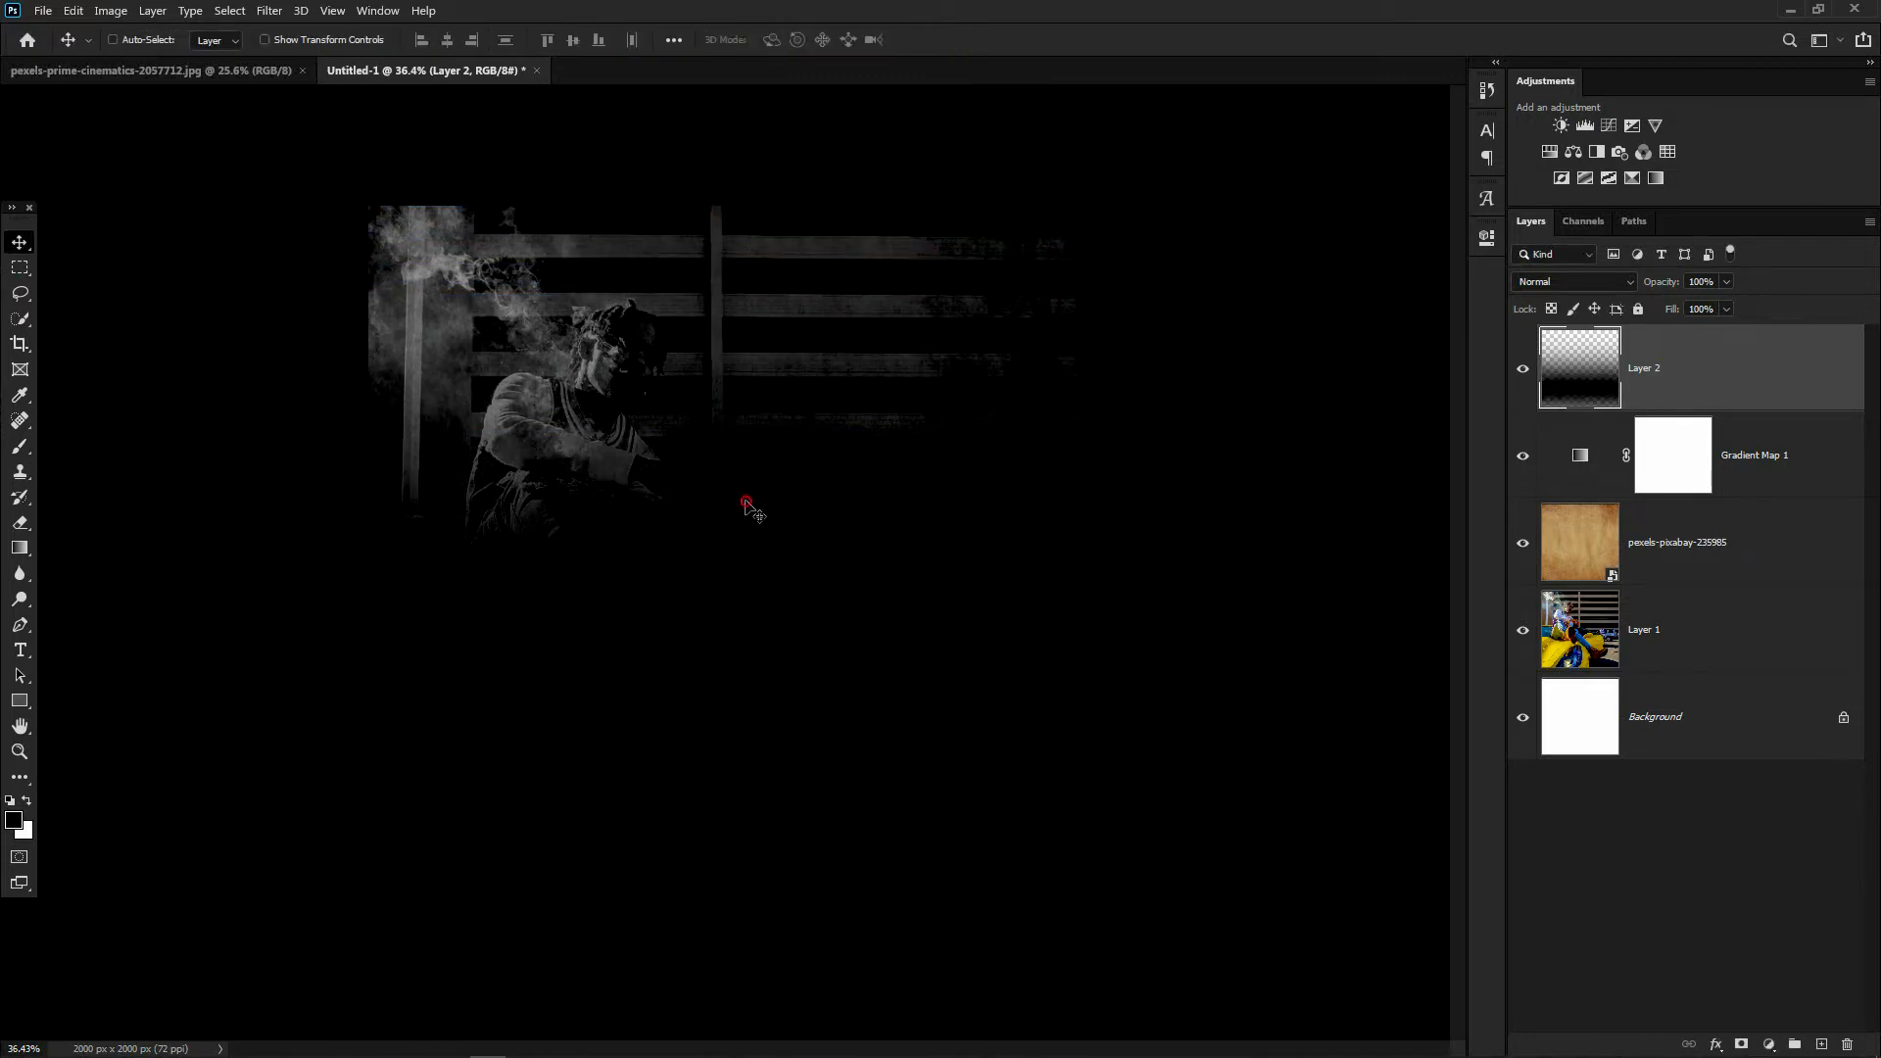
{"action": "left_click_drag", "start_coordinate": [746, 504], "coordinate": [831, 778]}
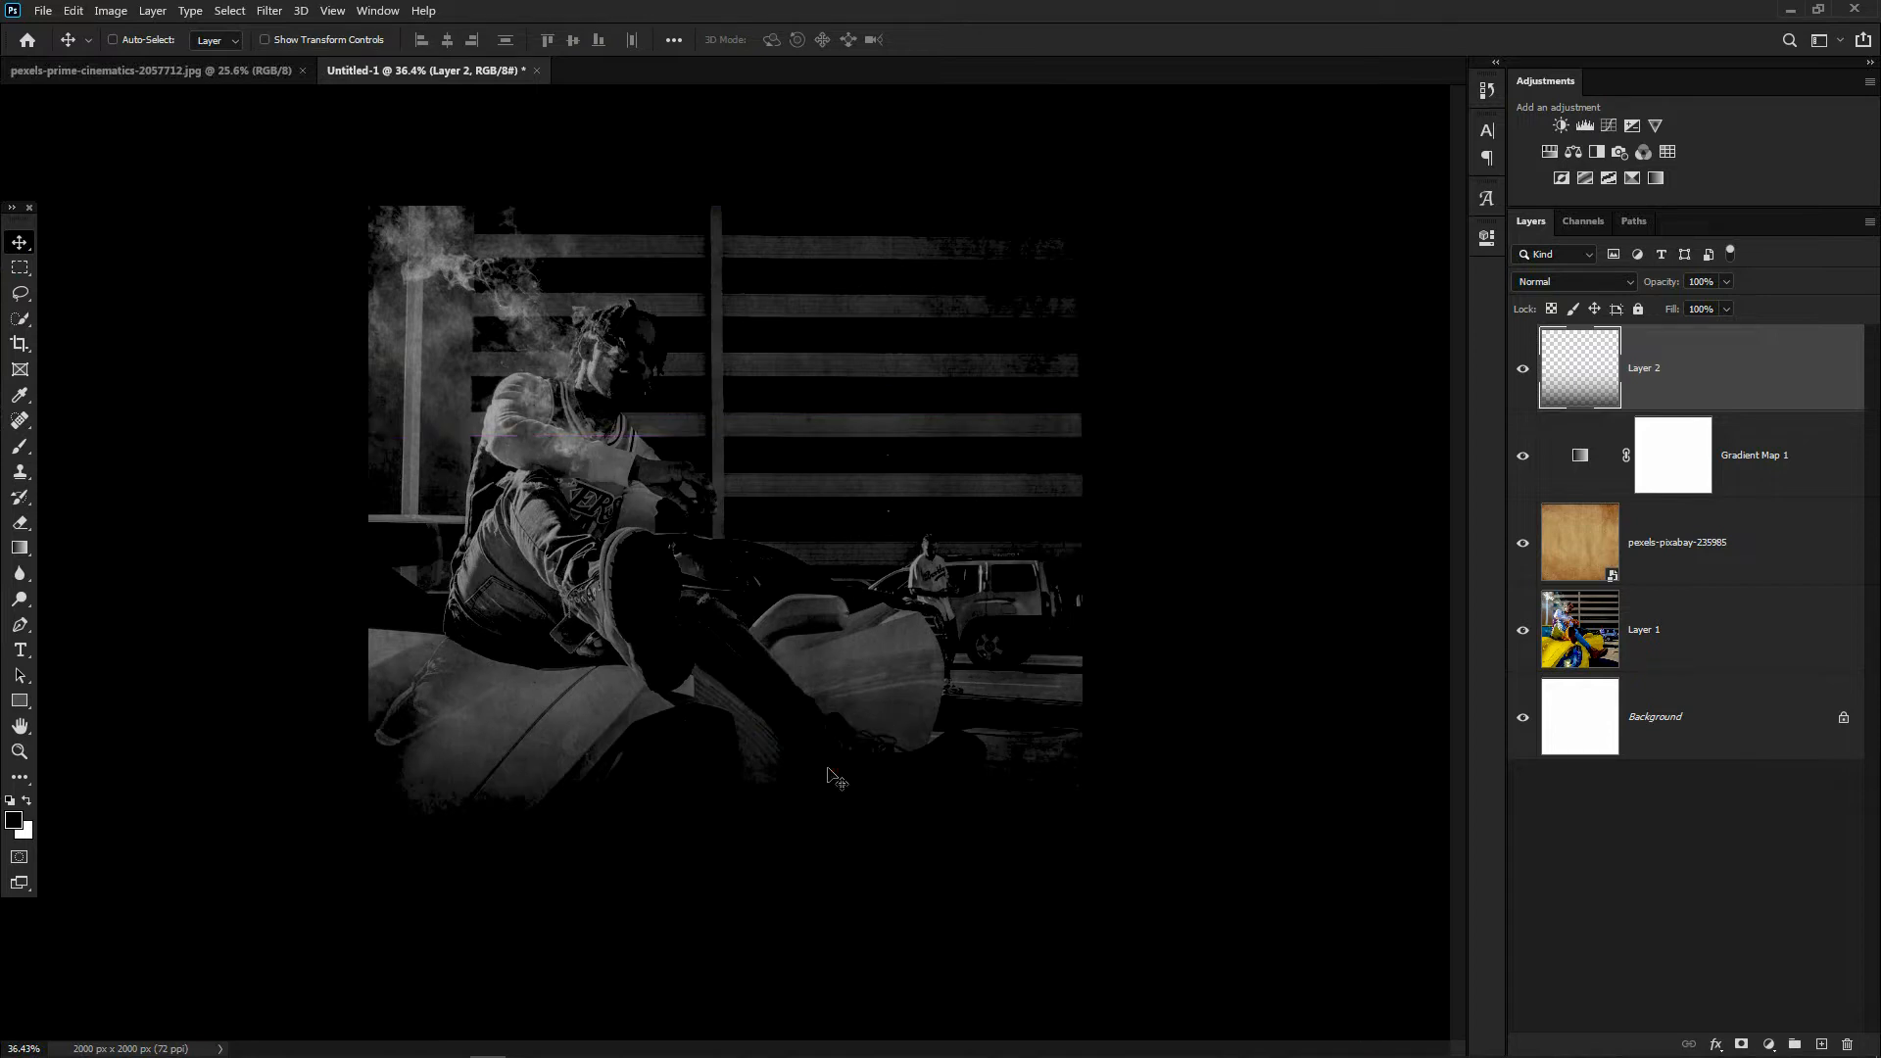
- Add another layer on top and paint white across the upper part of the canvas with the 1300 px soft brush
{"action": "left_click", "coordinate": [1820, 1046]}
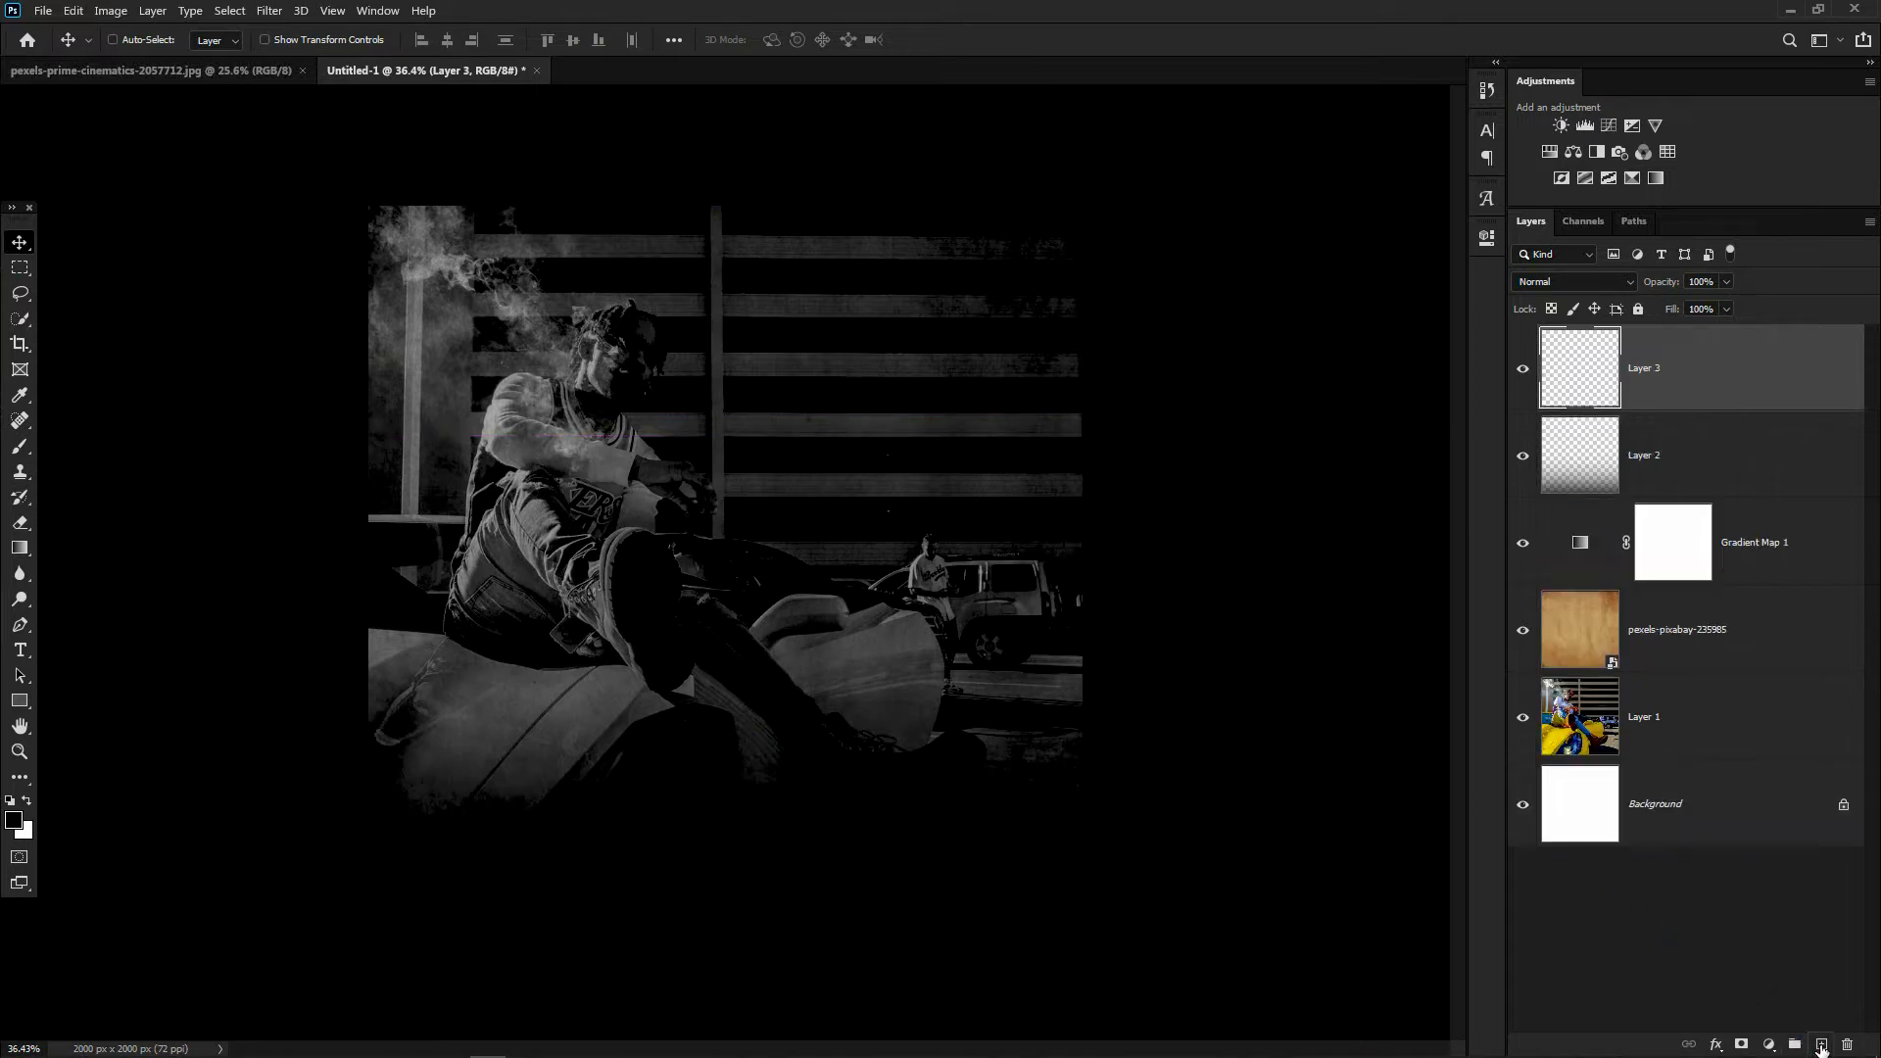
{"action": "right_click", "coordinate": [19, 446]}
{"action": "left_click", "coordinate": [813, 5]}
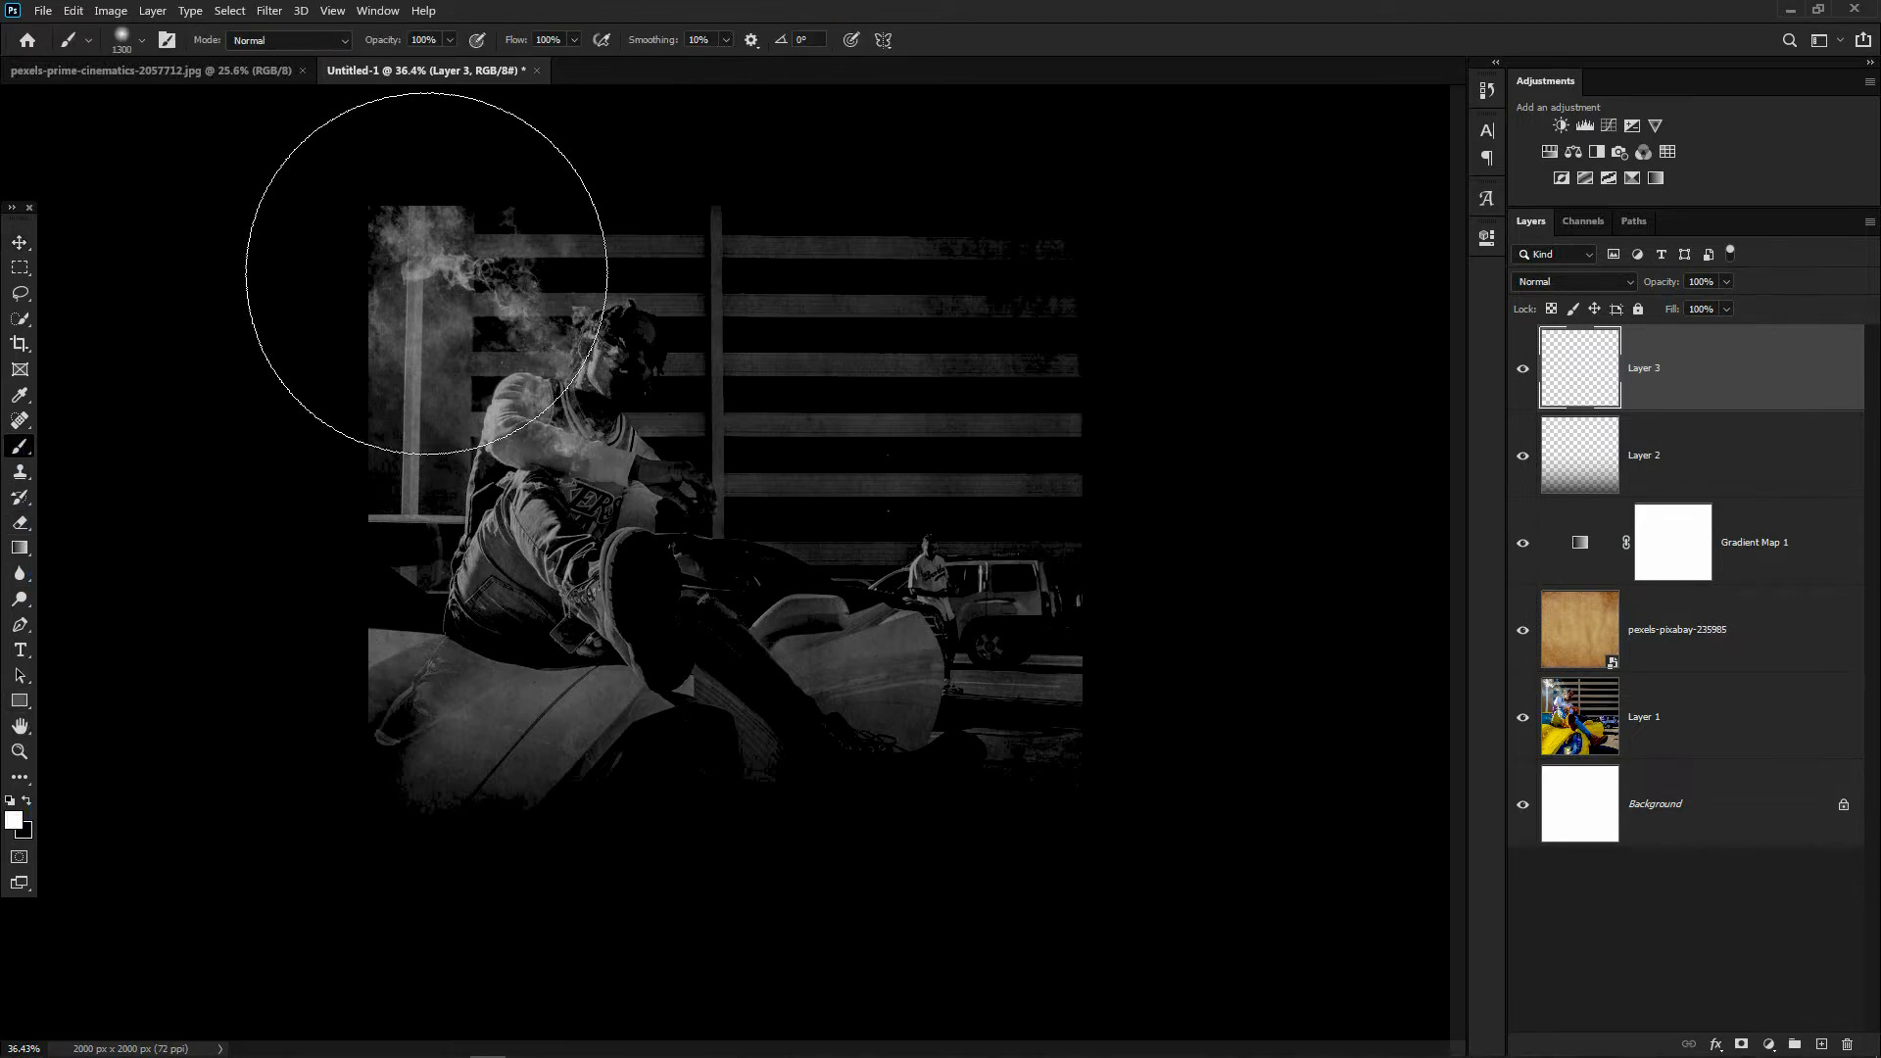
{"action": "mouse_move", "coordinate": [261, 202]}
{"action": "left_mouse_down"}
{"action": "mouse_move", "coordinate": [1338, 229]}
{"action": "mouse_move", "coordinate": [1385, 168]}
{"action": "left_mouse_up"}
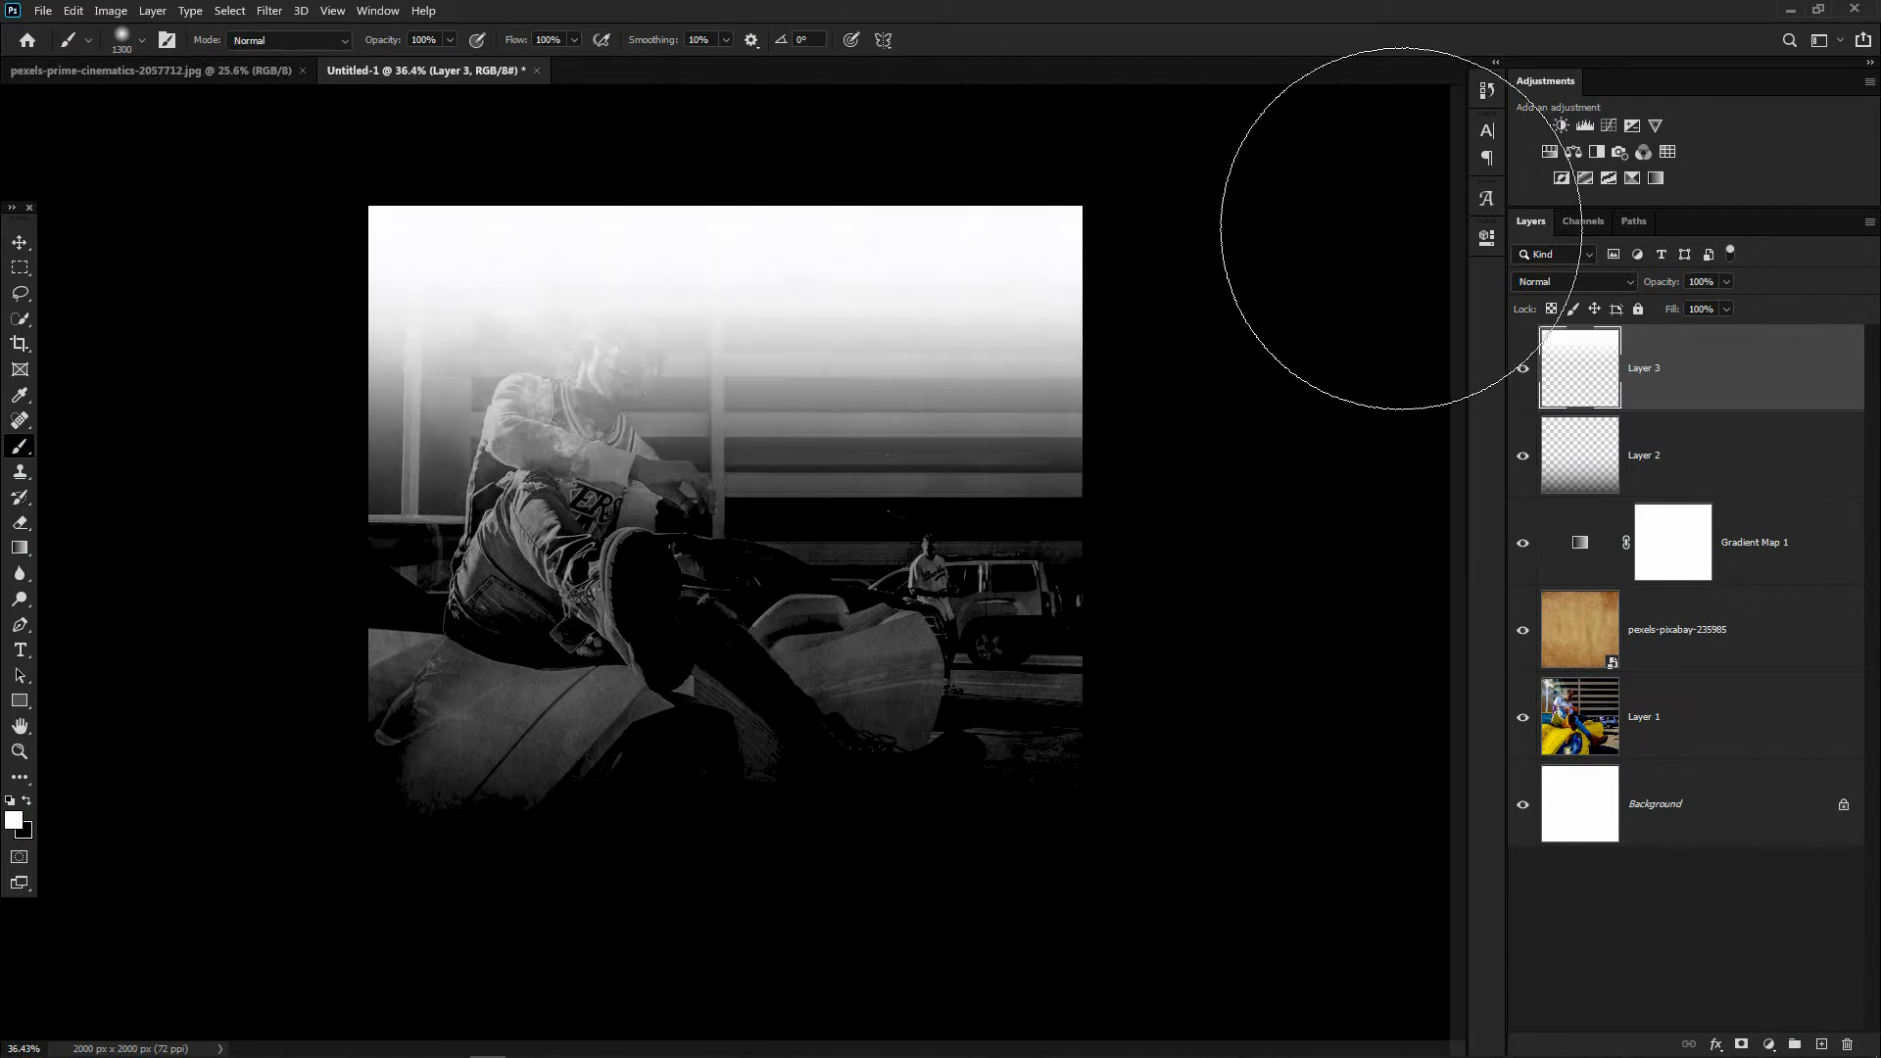
- Set Layer 3's blend mode to Linear Dodge (Add) and its opacity to 45%
{"action": "left_click", "coordinate": [27, 244]}
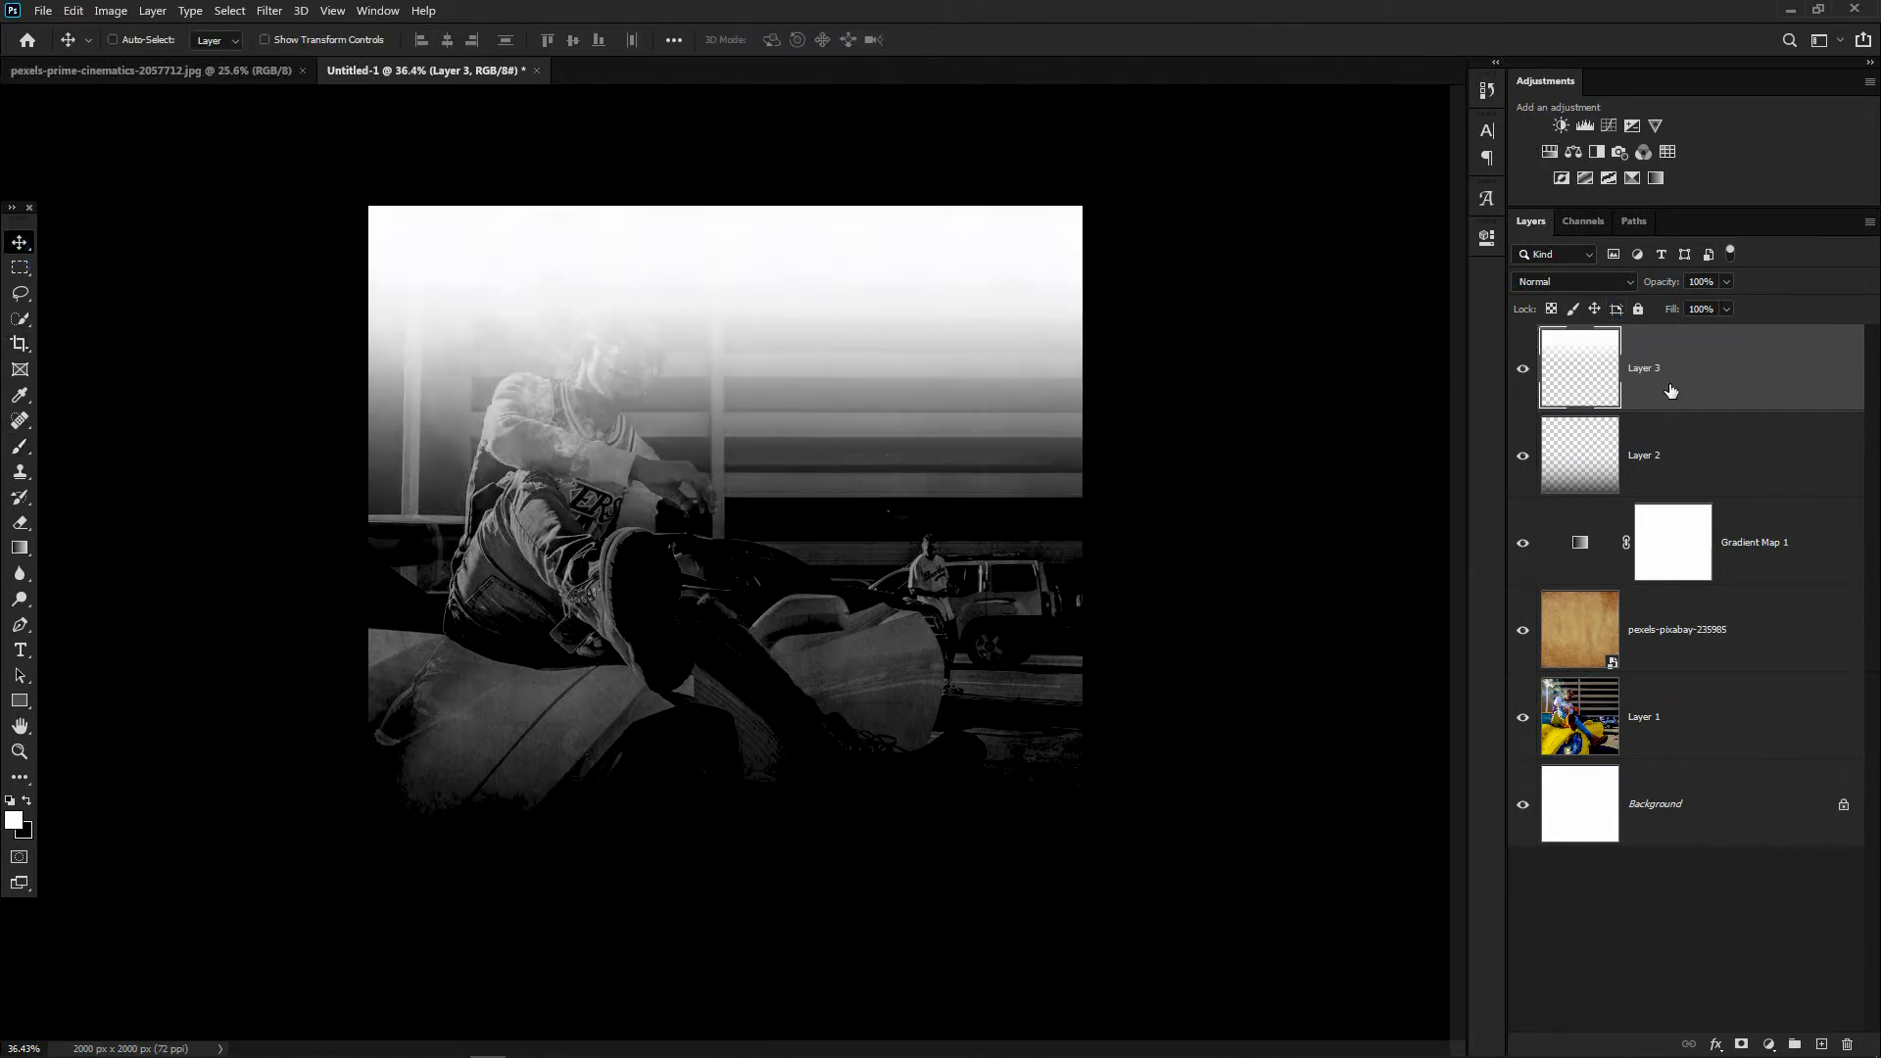
{"action": "left_click", "coordinate": [1567, 284]}
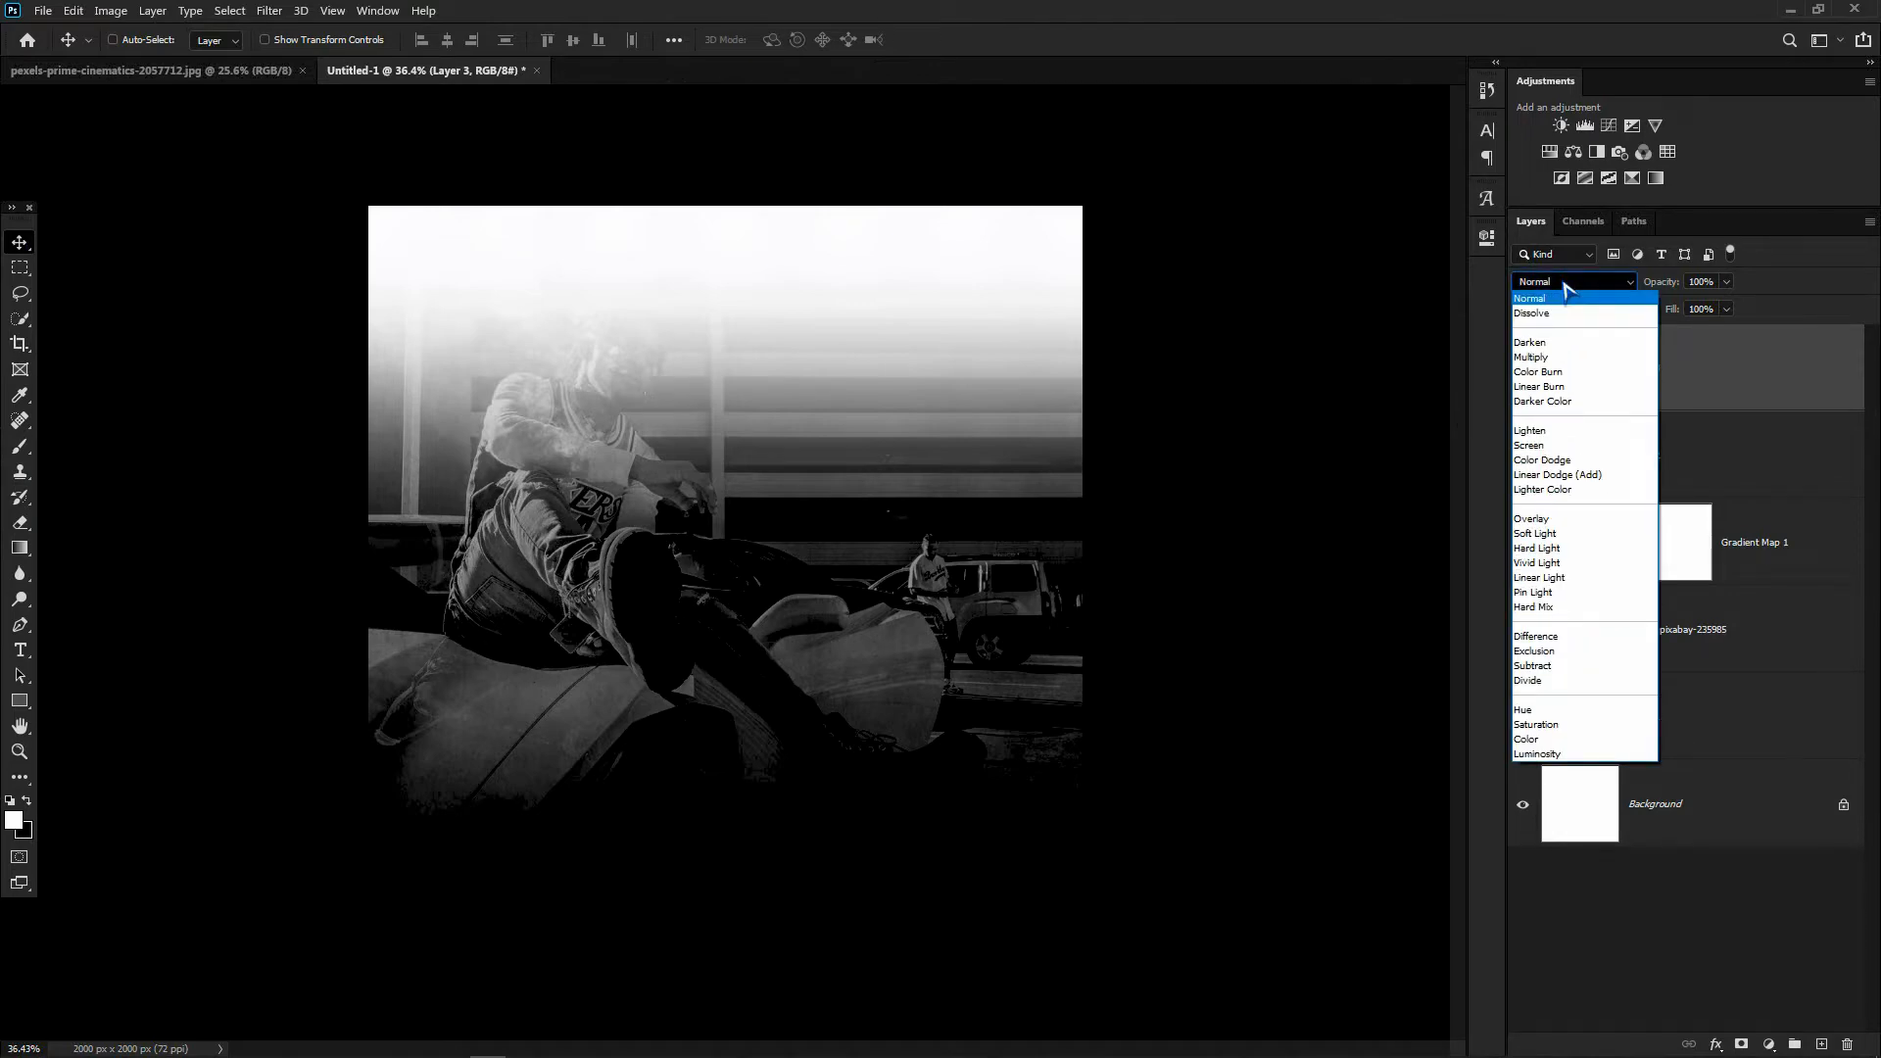
{"action": "left_click", "coordinate": [1558, 477]}
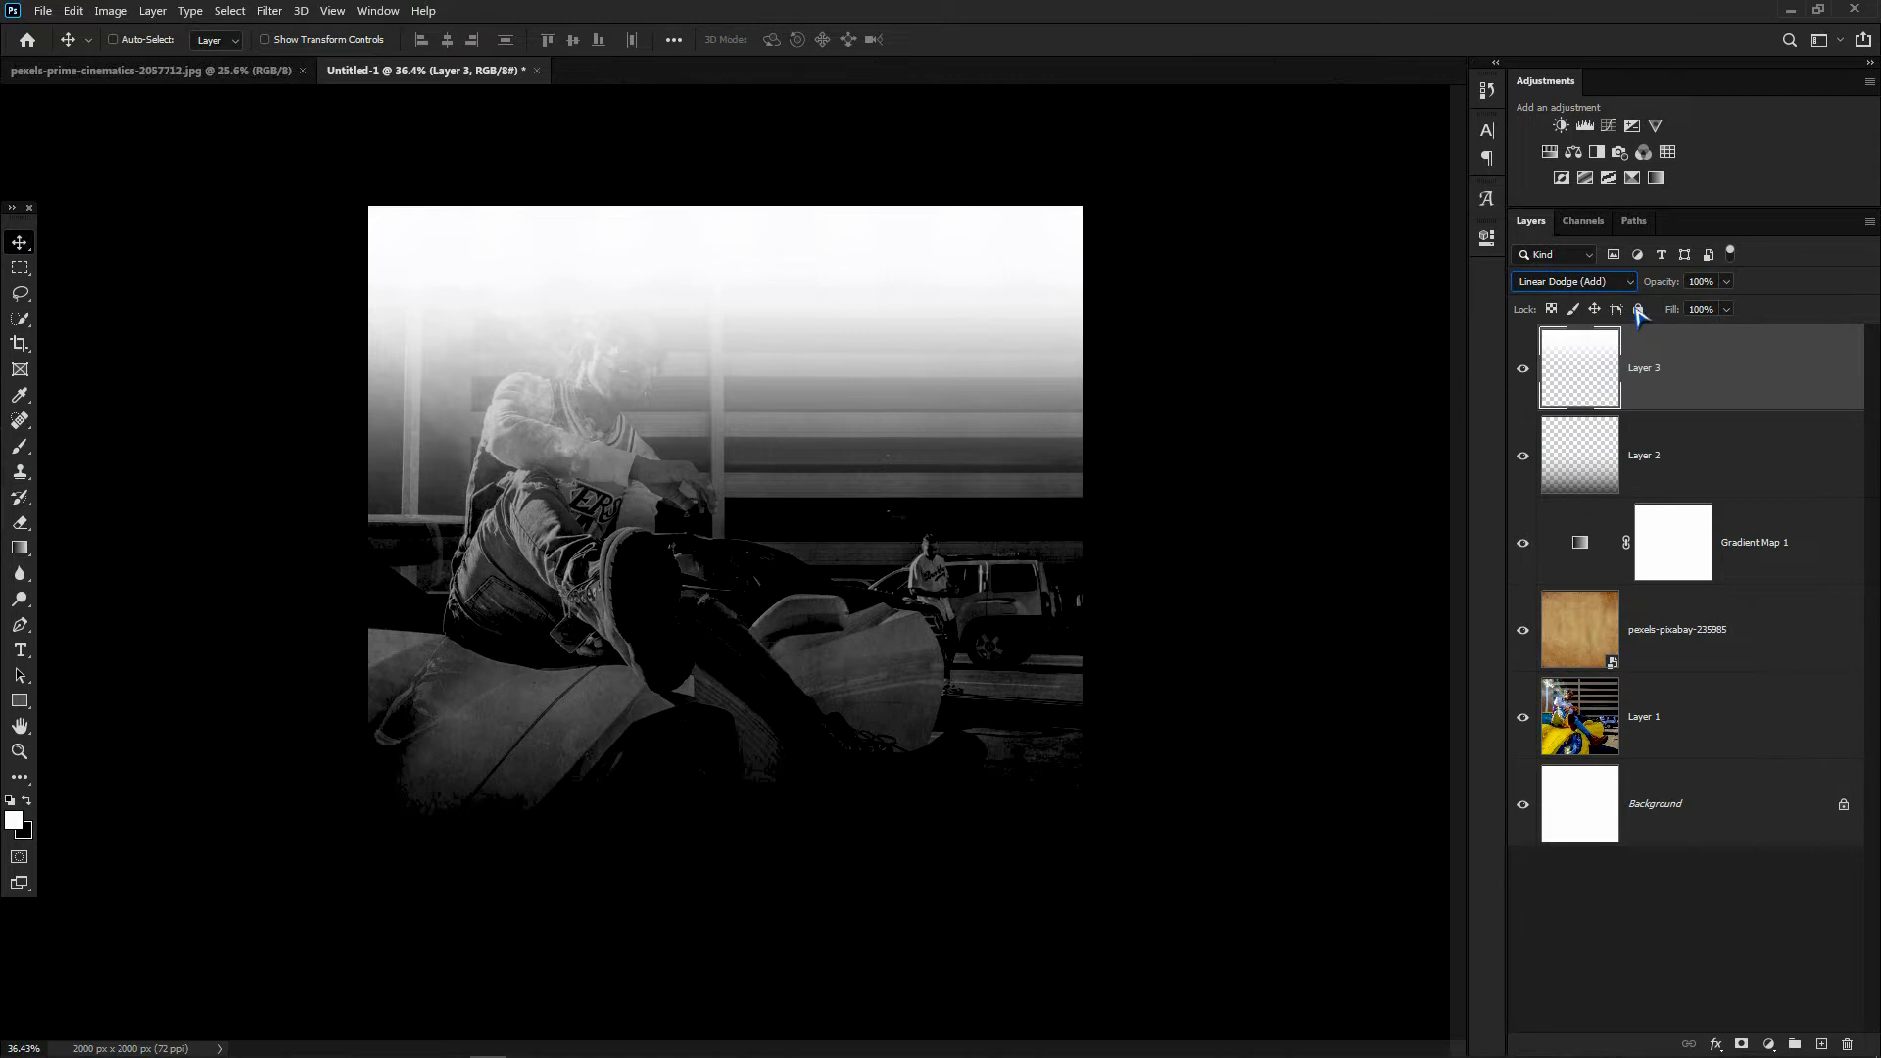
{"action": "left_click_drag", "start_coordinate": [1663, 282], "coordinate": [1607, 353]}
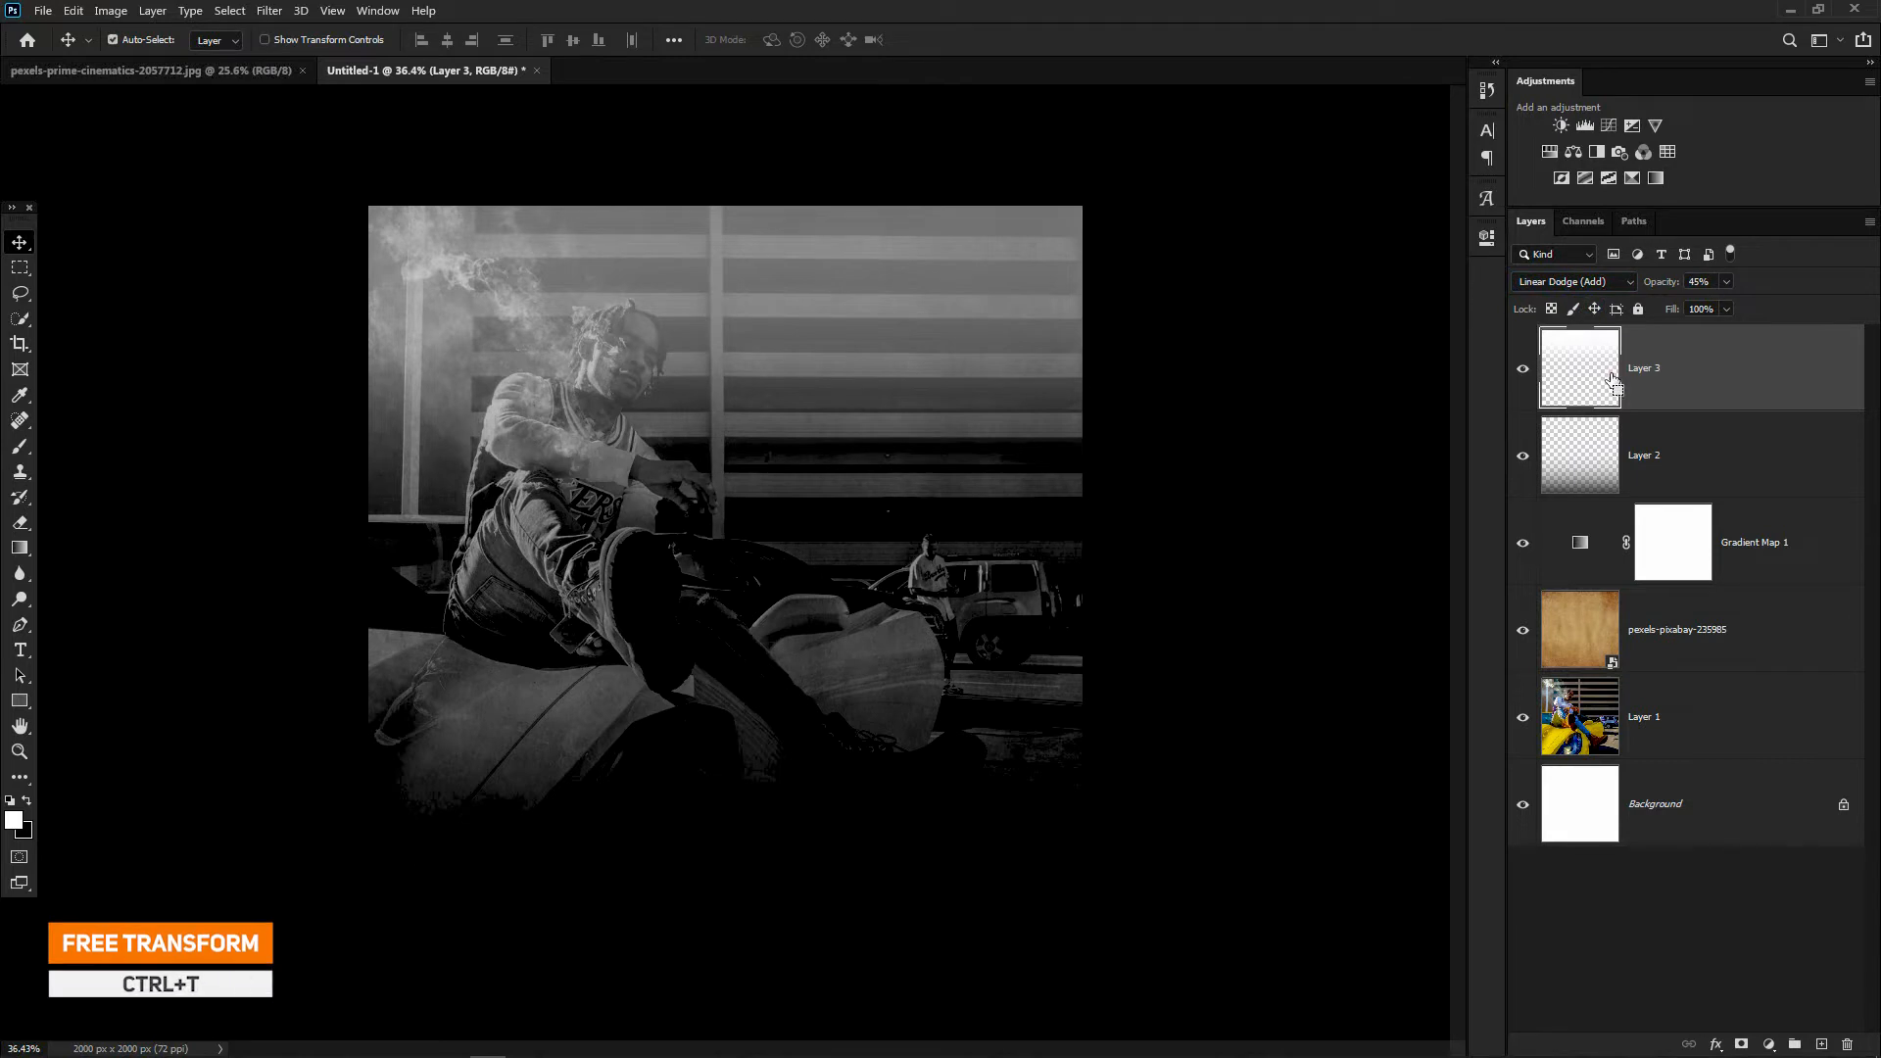
- Enlarge the white-painted Layer 3 to about 129% with Free Transform, extending its glow past the top and side edges of the canvas
{"action": "key", "text": "ctrl+t"}
{"action": "left_click_drag", "start_coordinate": [724, 608], "coordinate": [725, 718]}
{"action": "left_click_drag", "start_coordinate": [866, 617], "coordinate": [863, 561]}
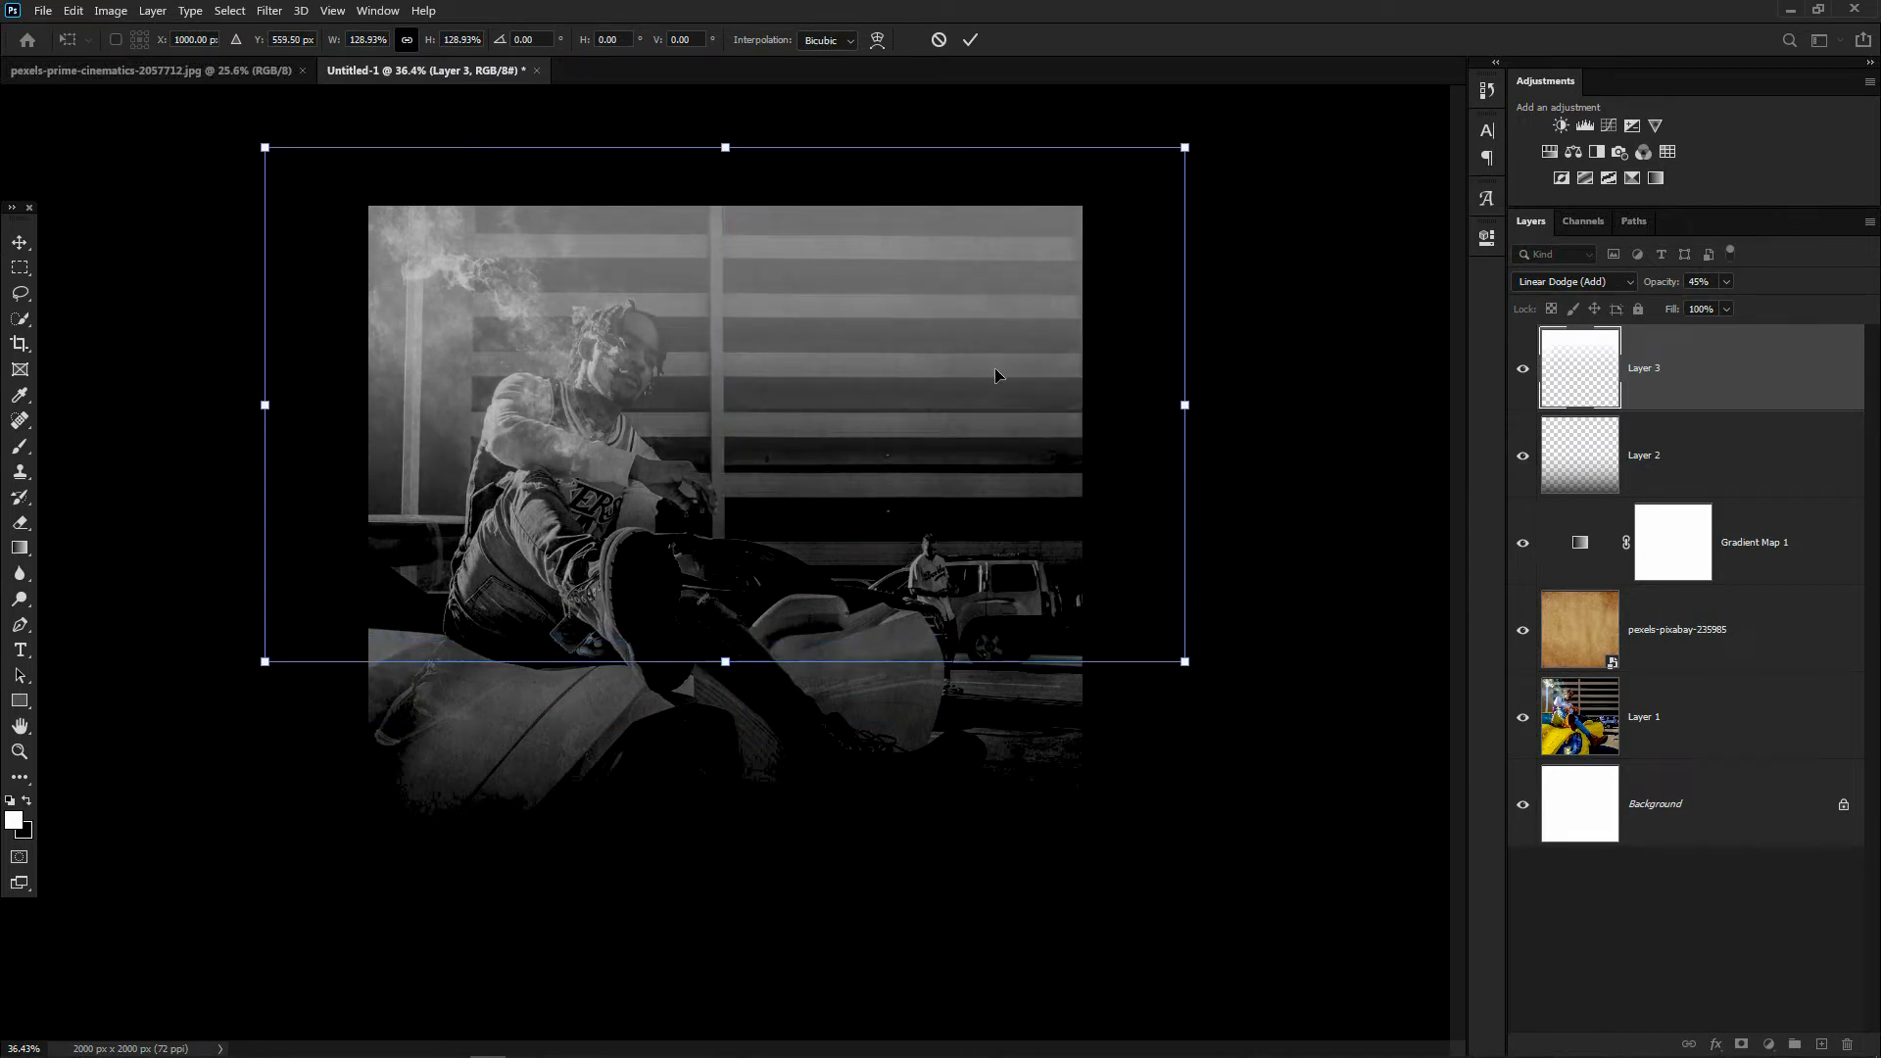
{"action": "left_click", "coordinate": [970, 39]}
- Add the horizontal text "VINTAGE" near the middle of the canvas
{"action": "key", "text": "ctrl+plus"}
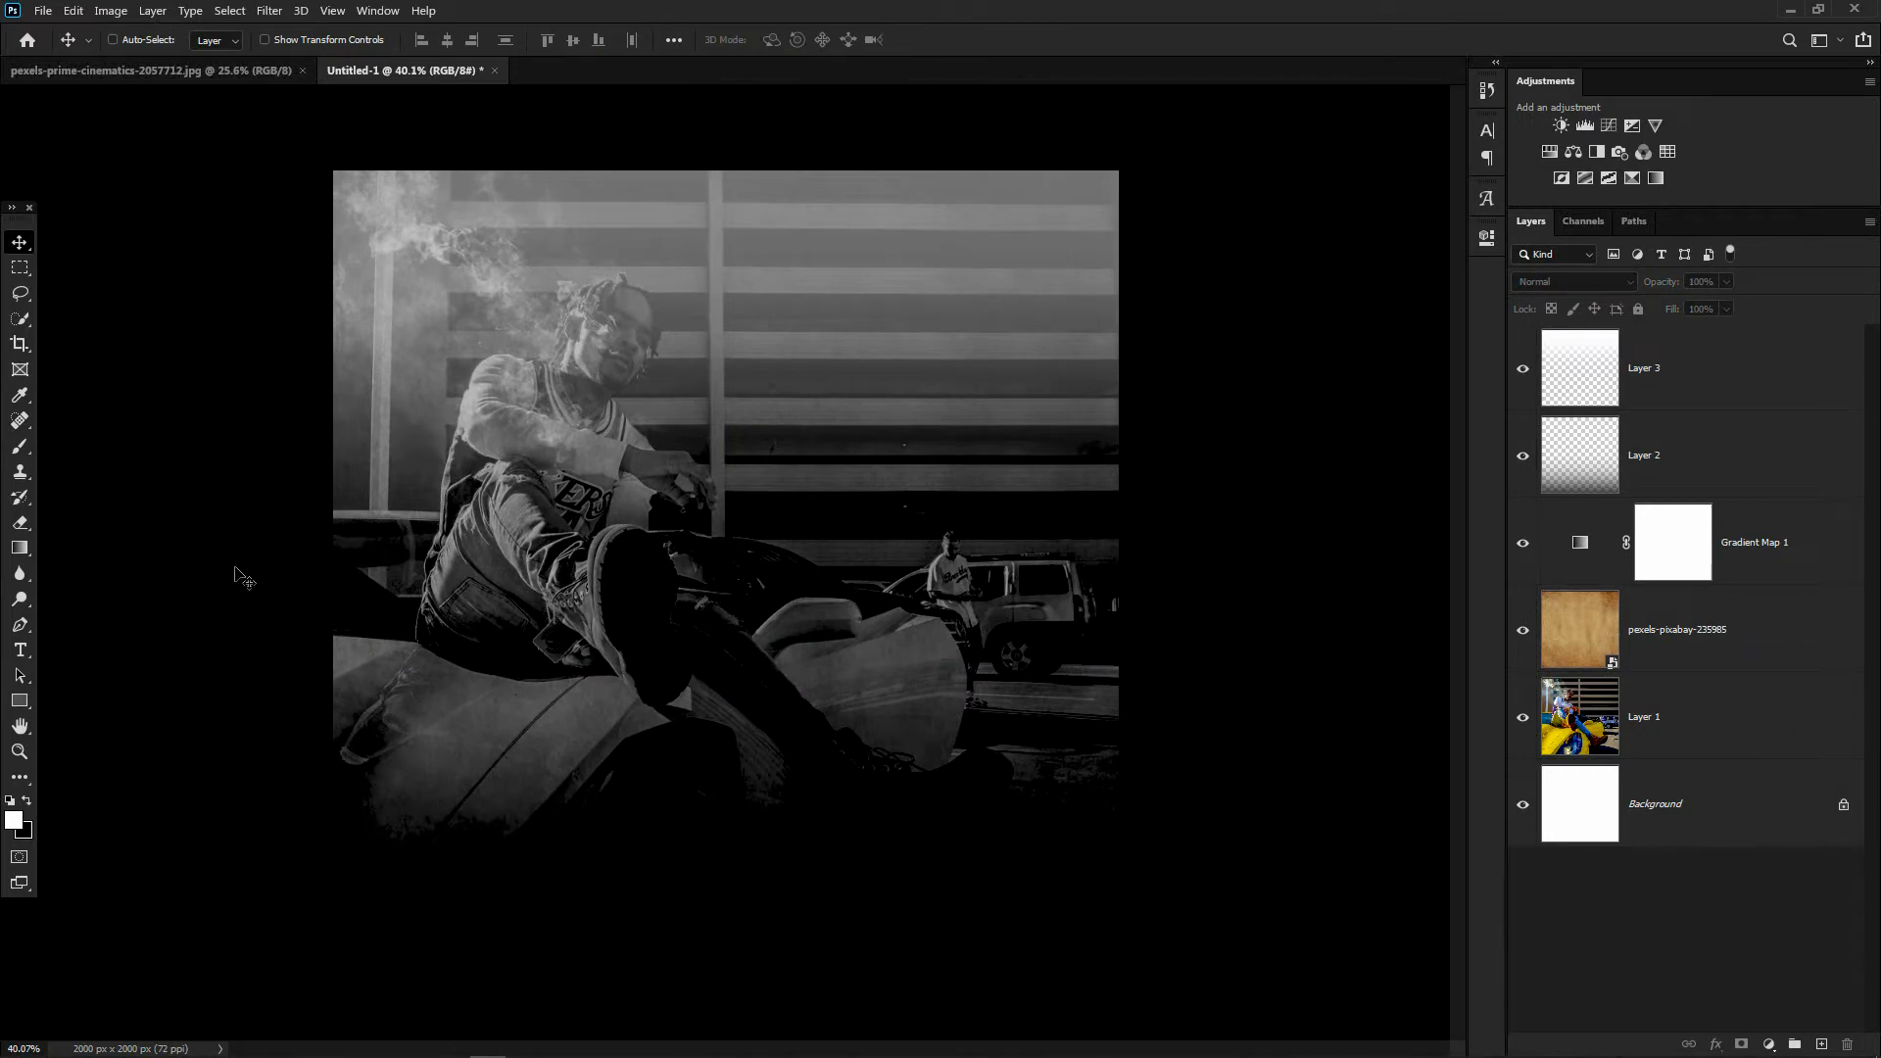
{"action": "left_click", "coordinate": [20, 649]}
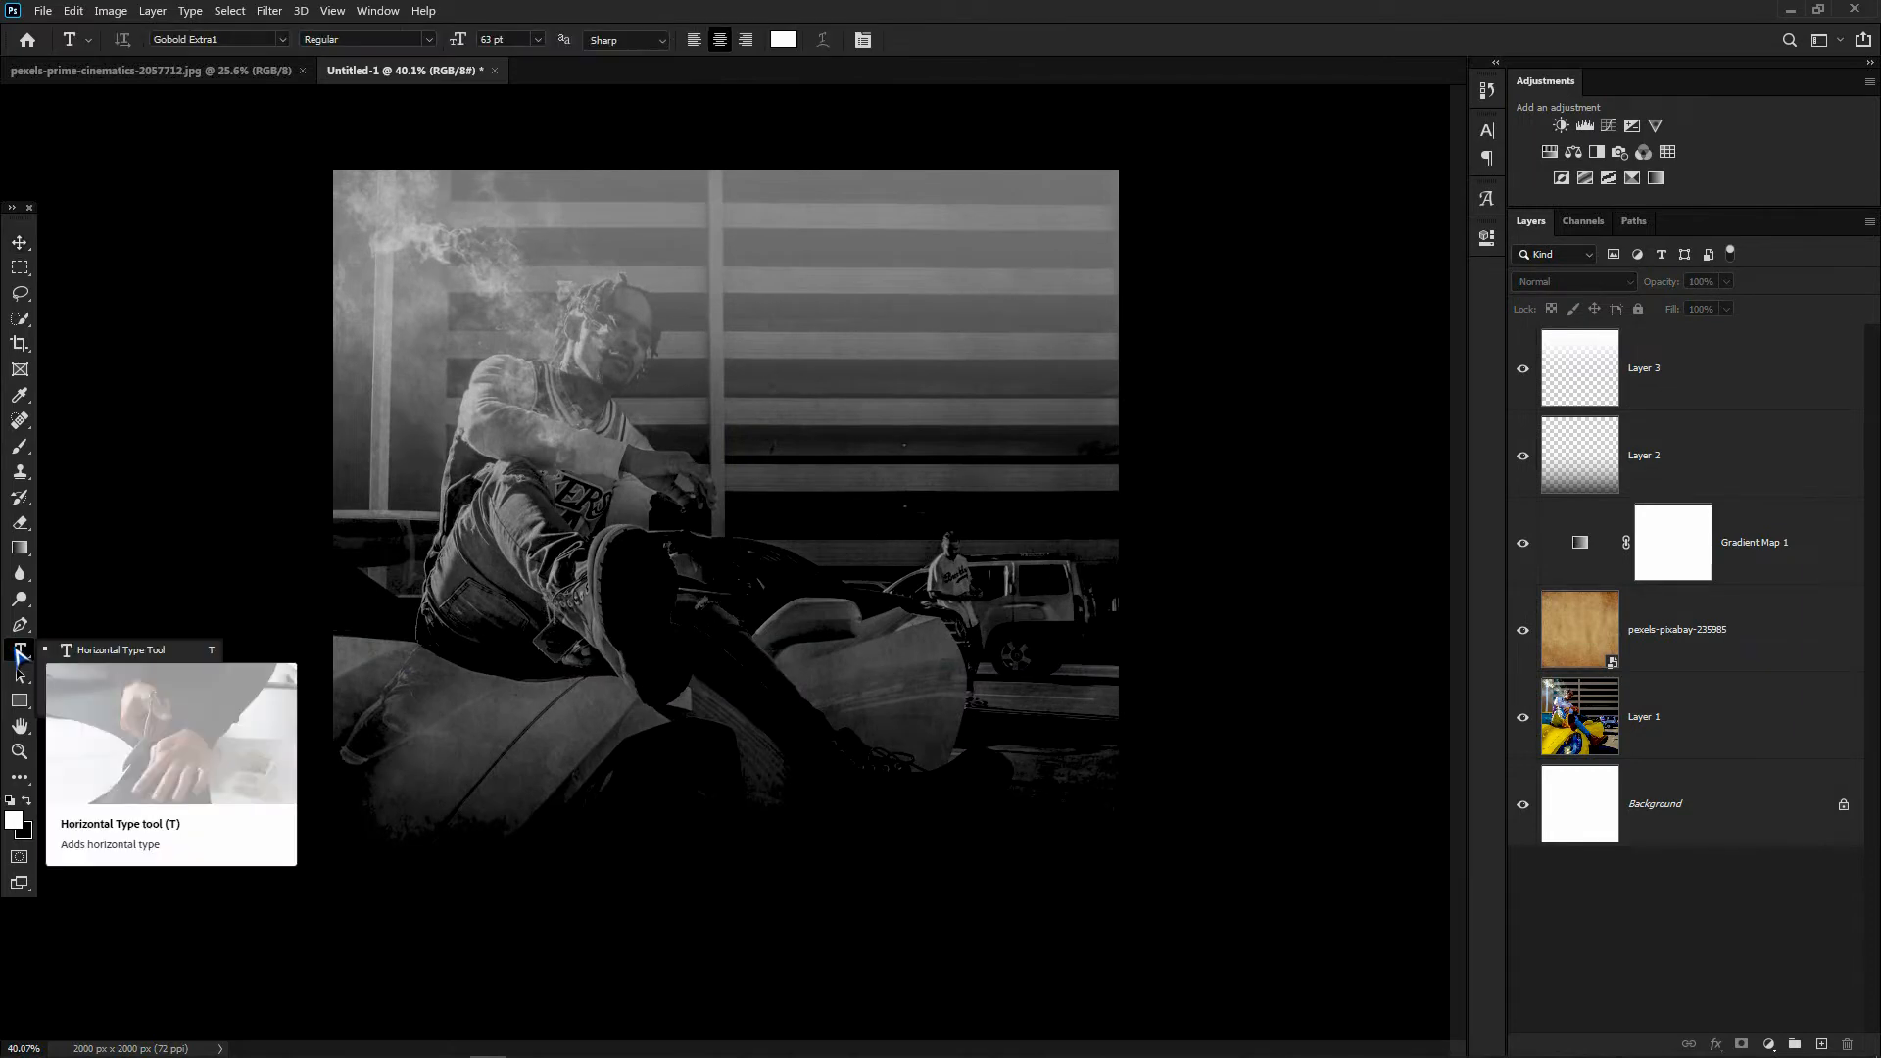
{"action": "left_click", "coordinate": [90, 655]}
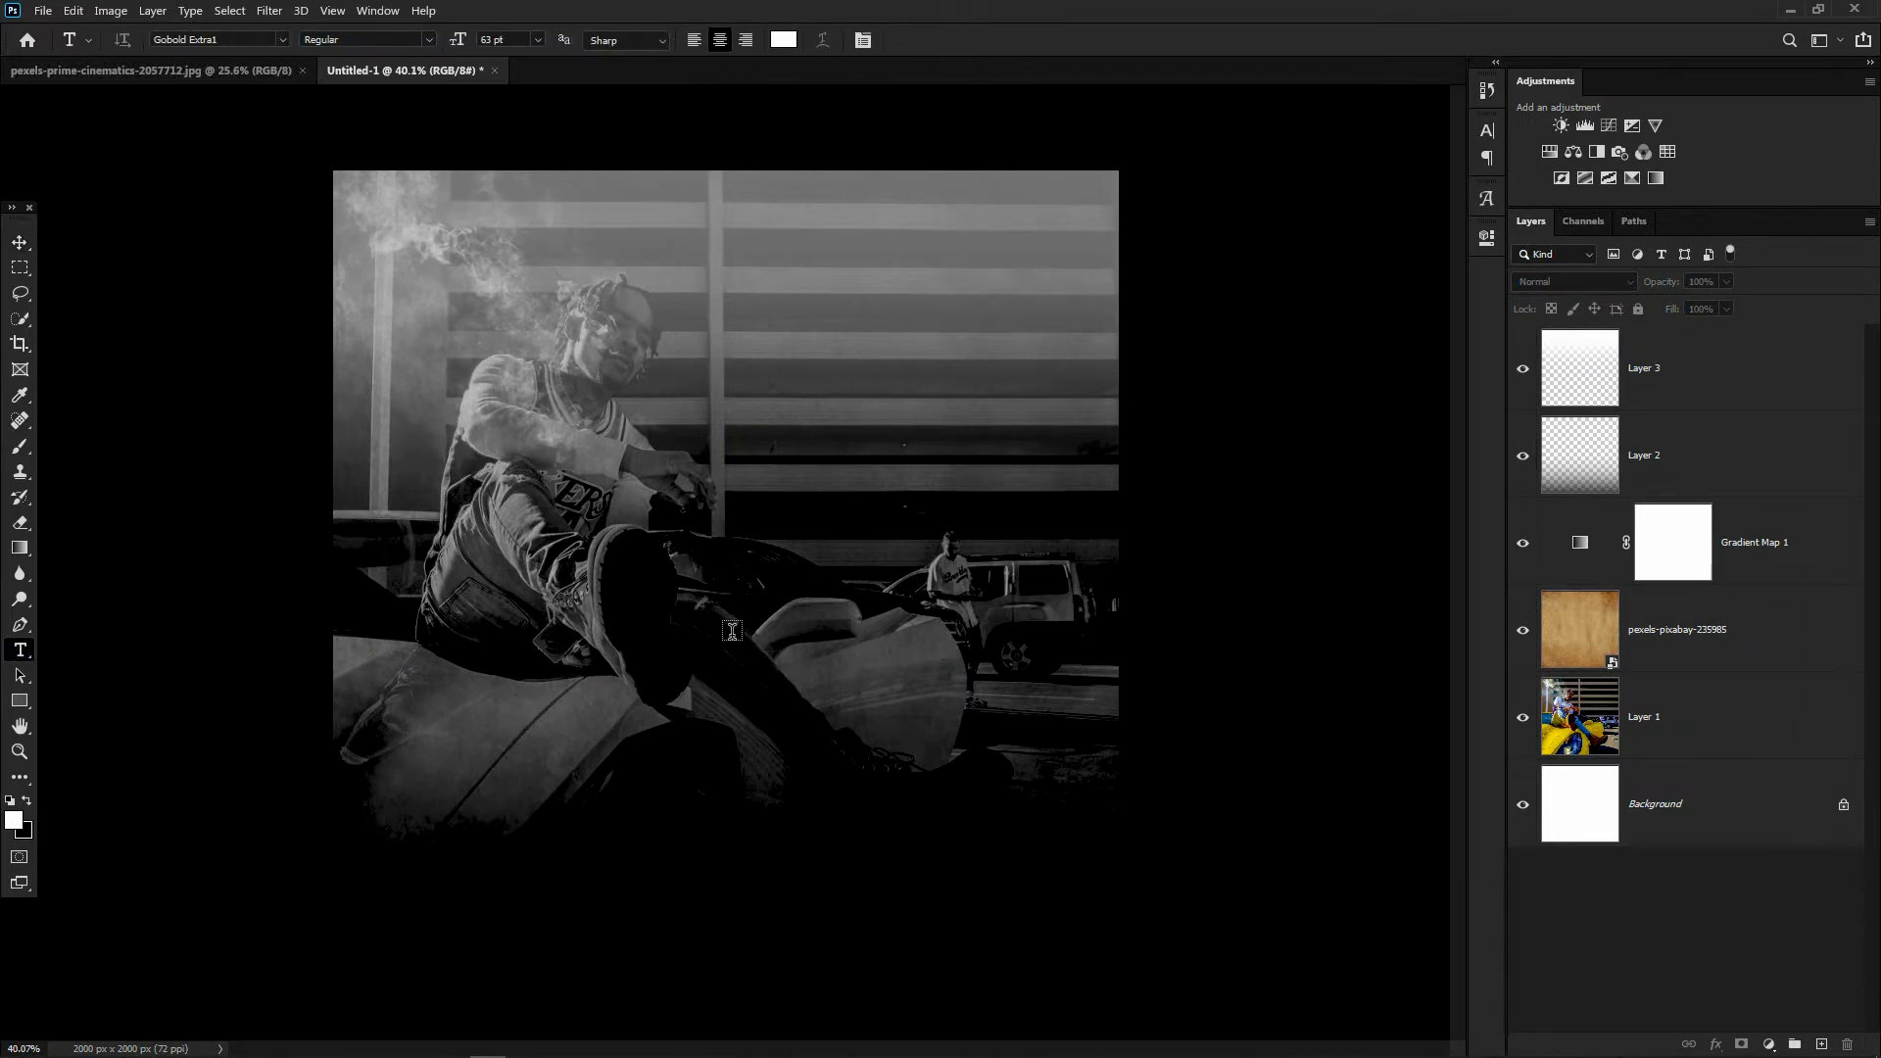
{"action": "left_click", "coordinate": [727, 641]}
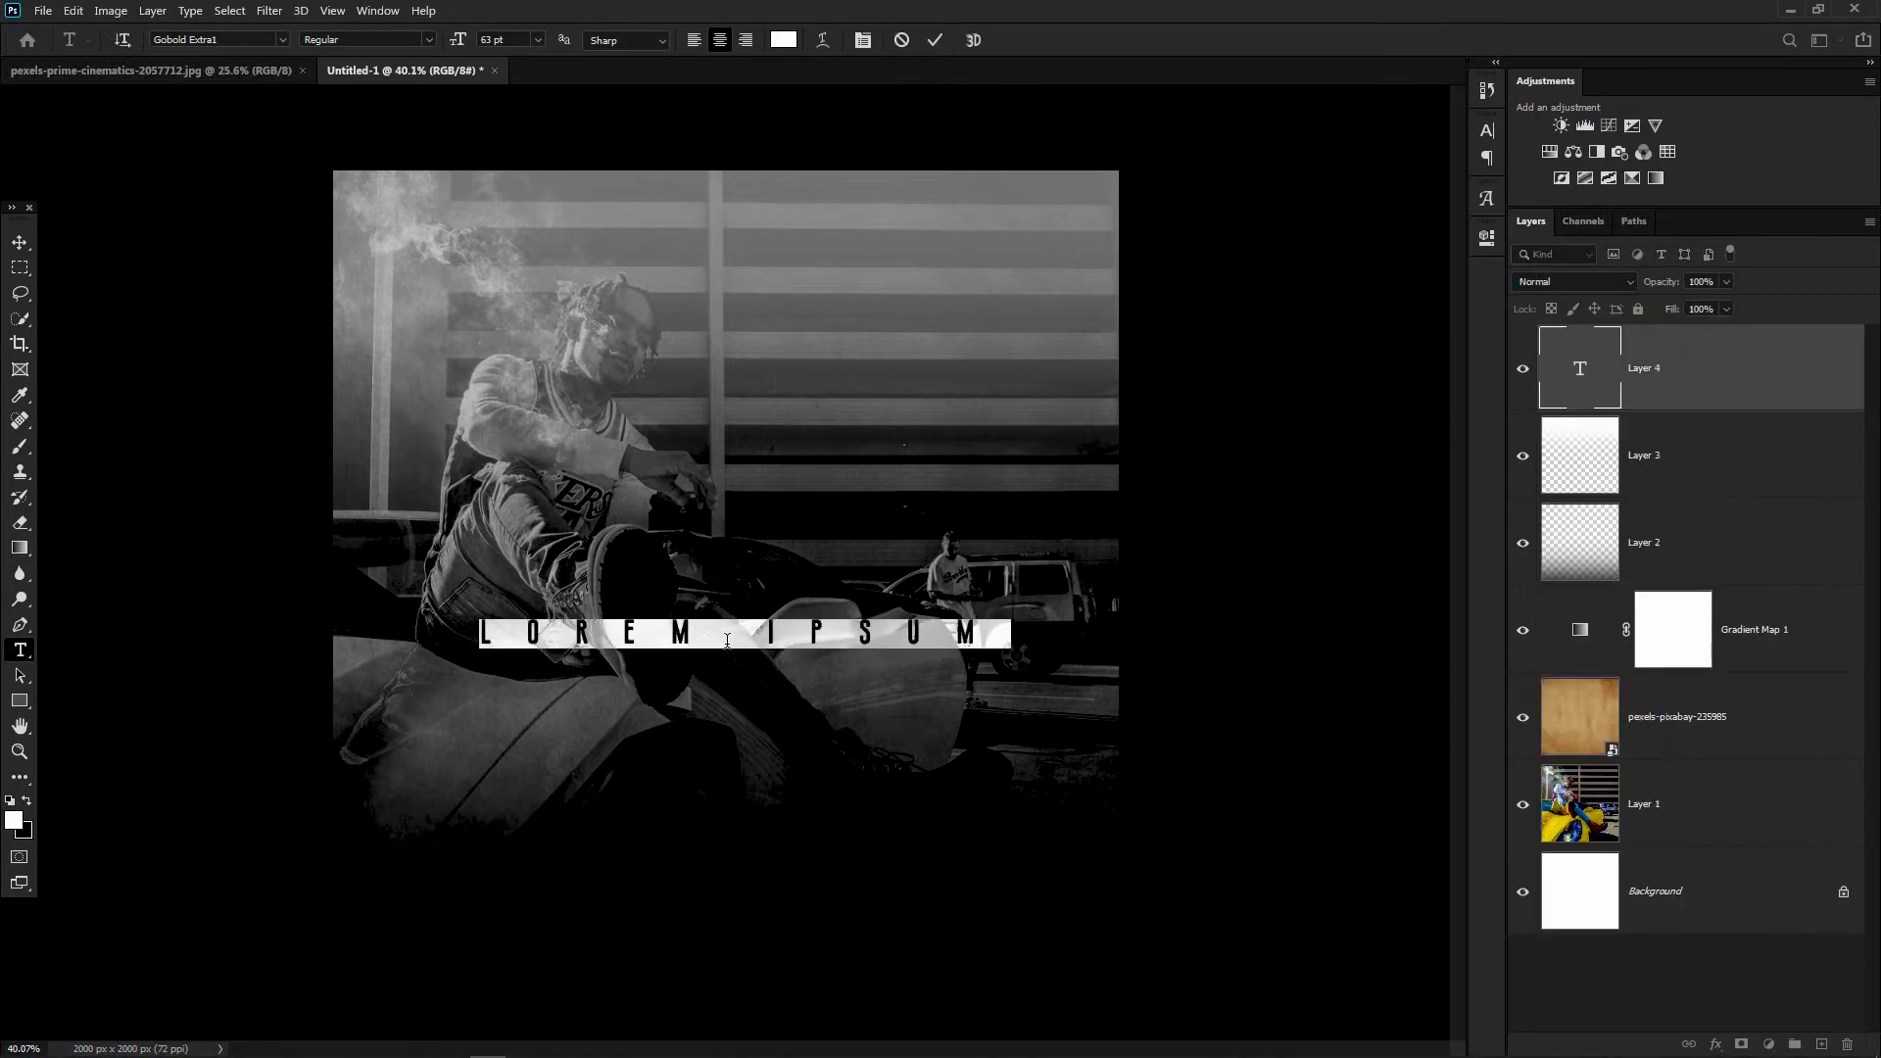
{"action": "type", "text": "VINTAGE"}
- Format the VINTAGE text with 0 tracking, the Gobold Regular font and a size of 324 pt
{"action": "key", "text": "ctrl+a"}
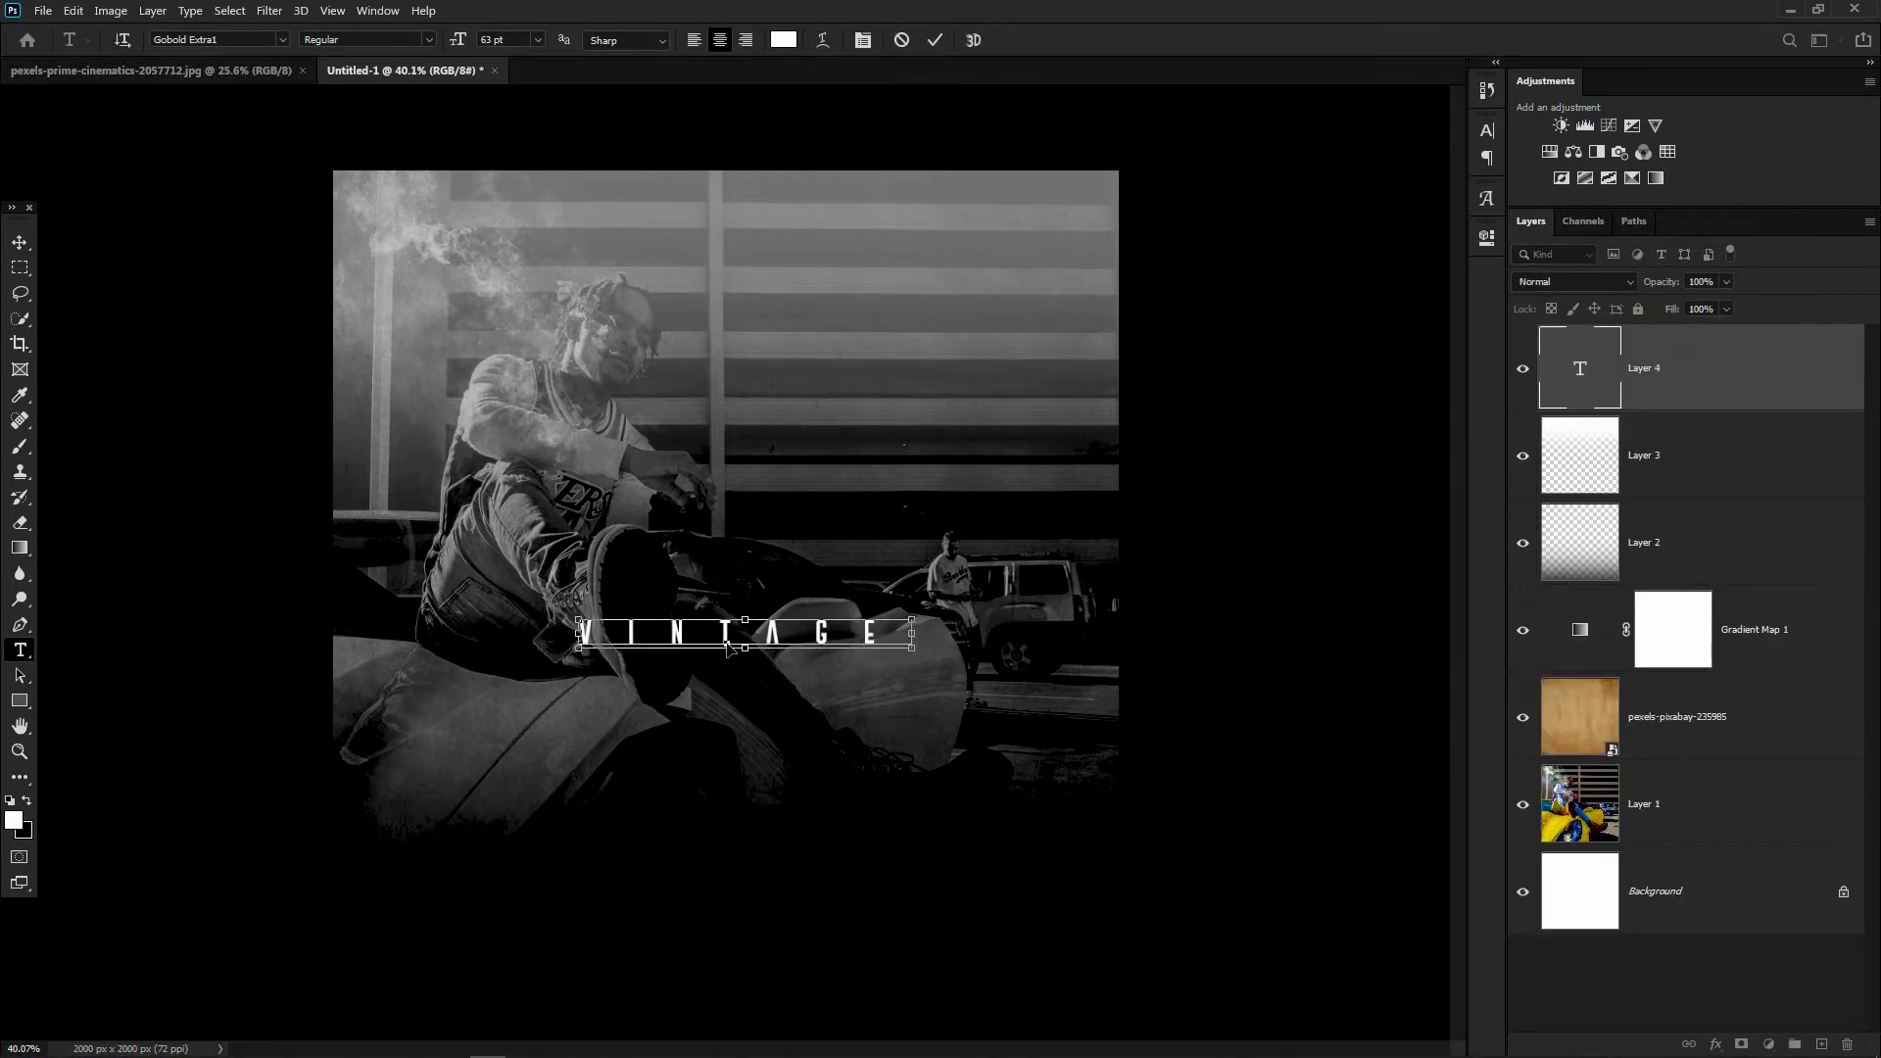
{"action": "left_click", "coordinate": [863, 42]}
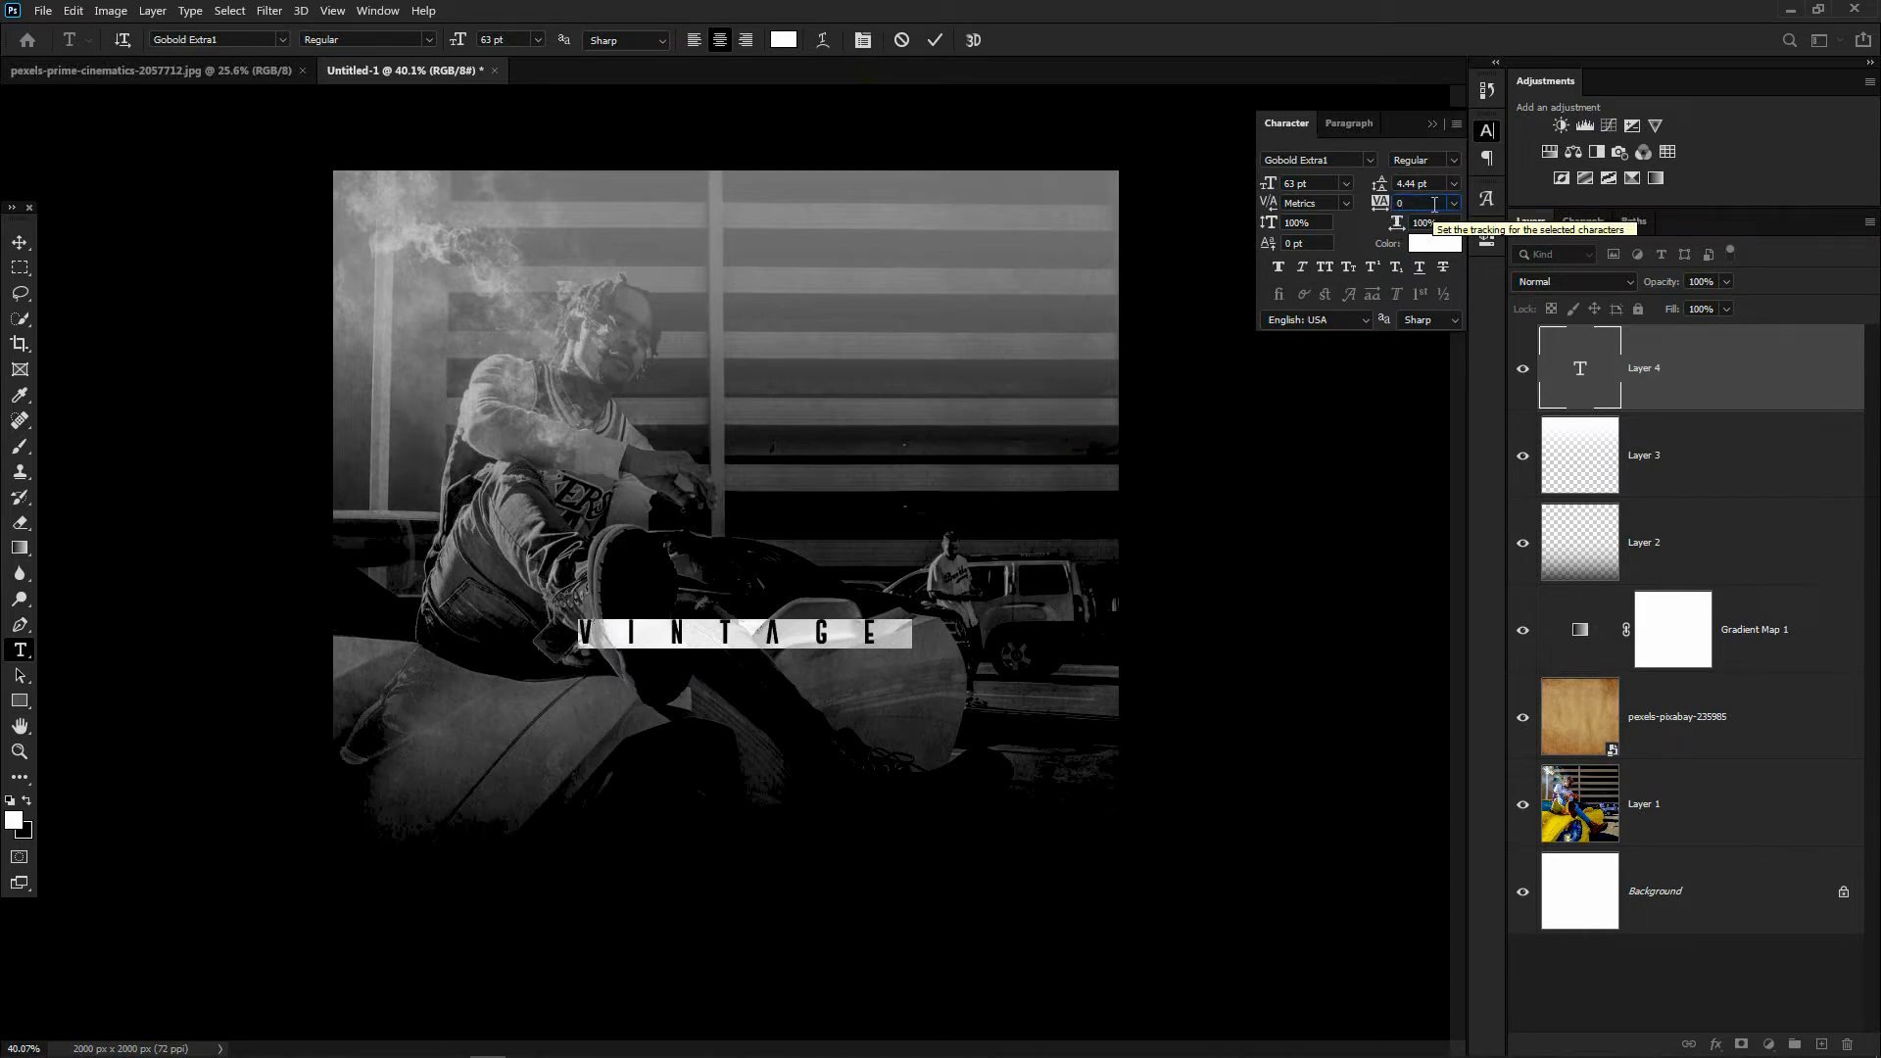
{"action": "left_click", "coordinate": [1340, 159]}
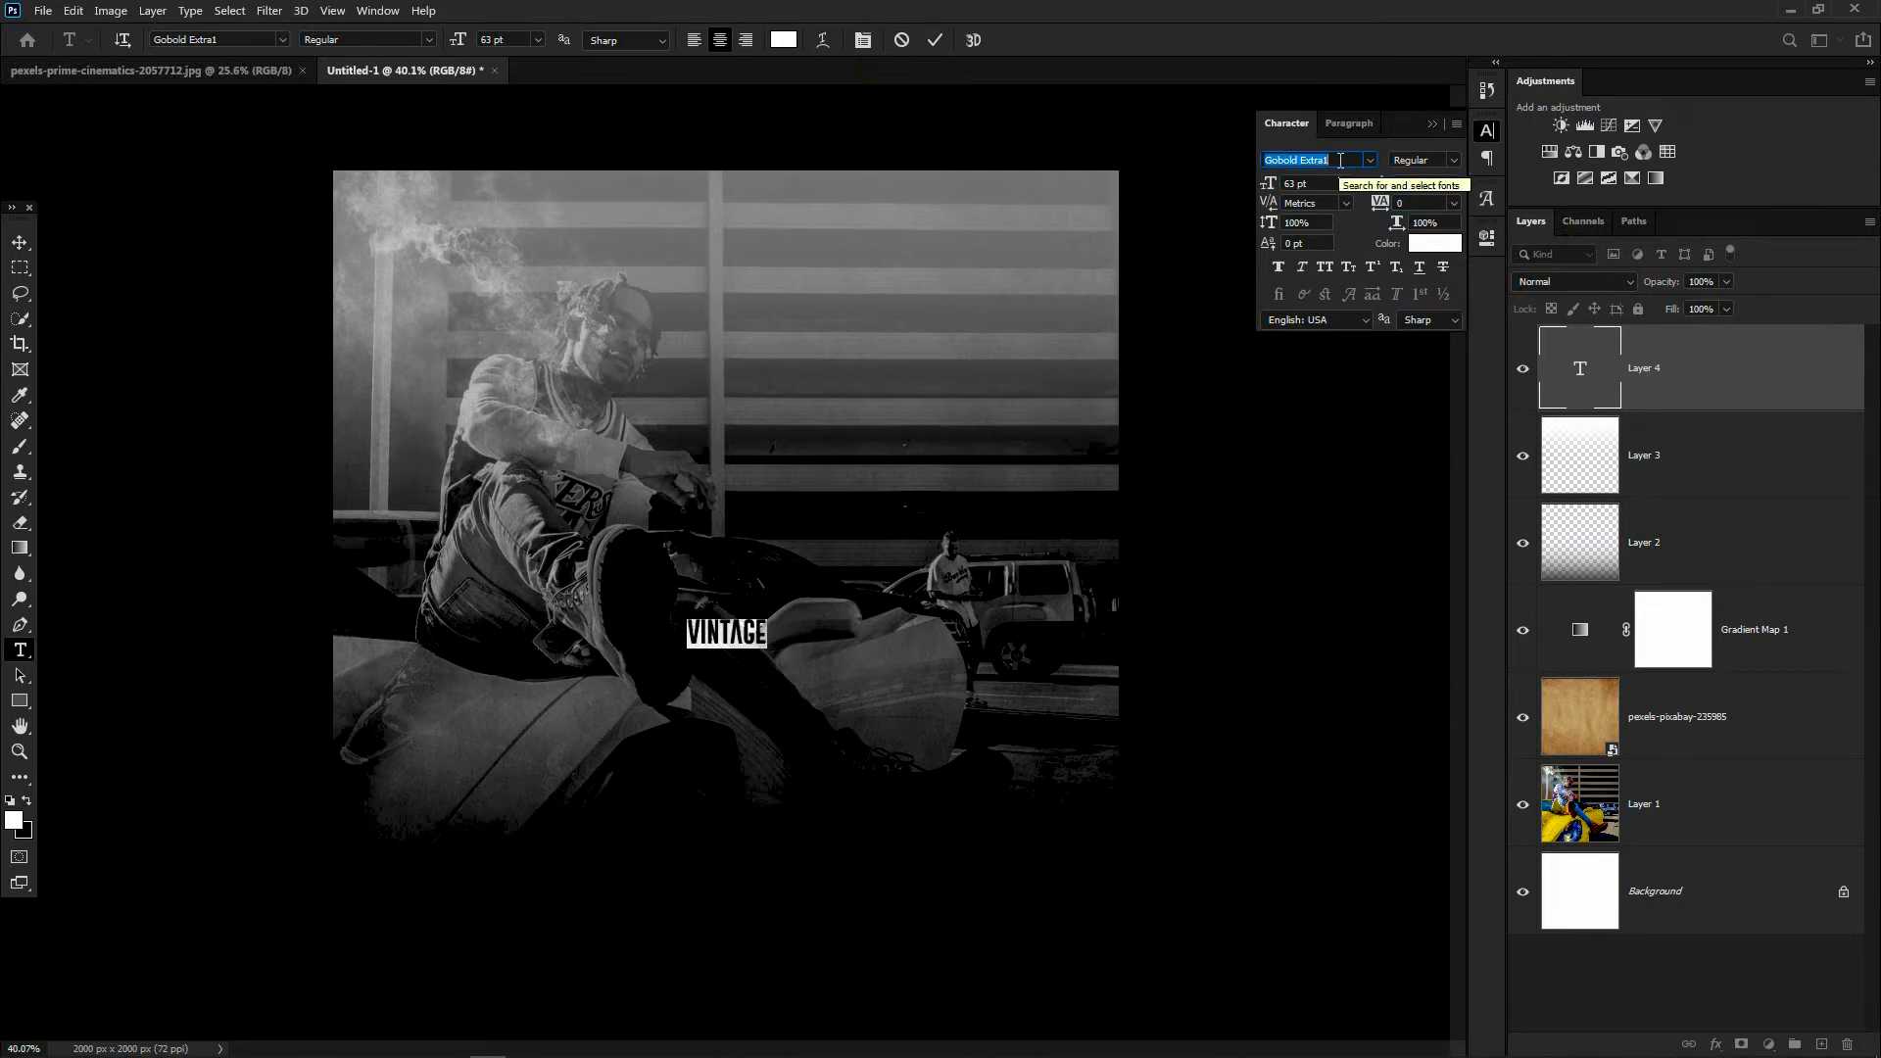
{"action": "type", "text": "Gobo"}
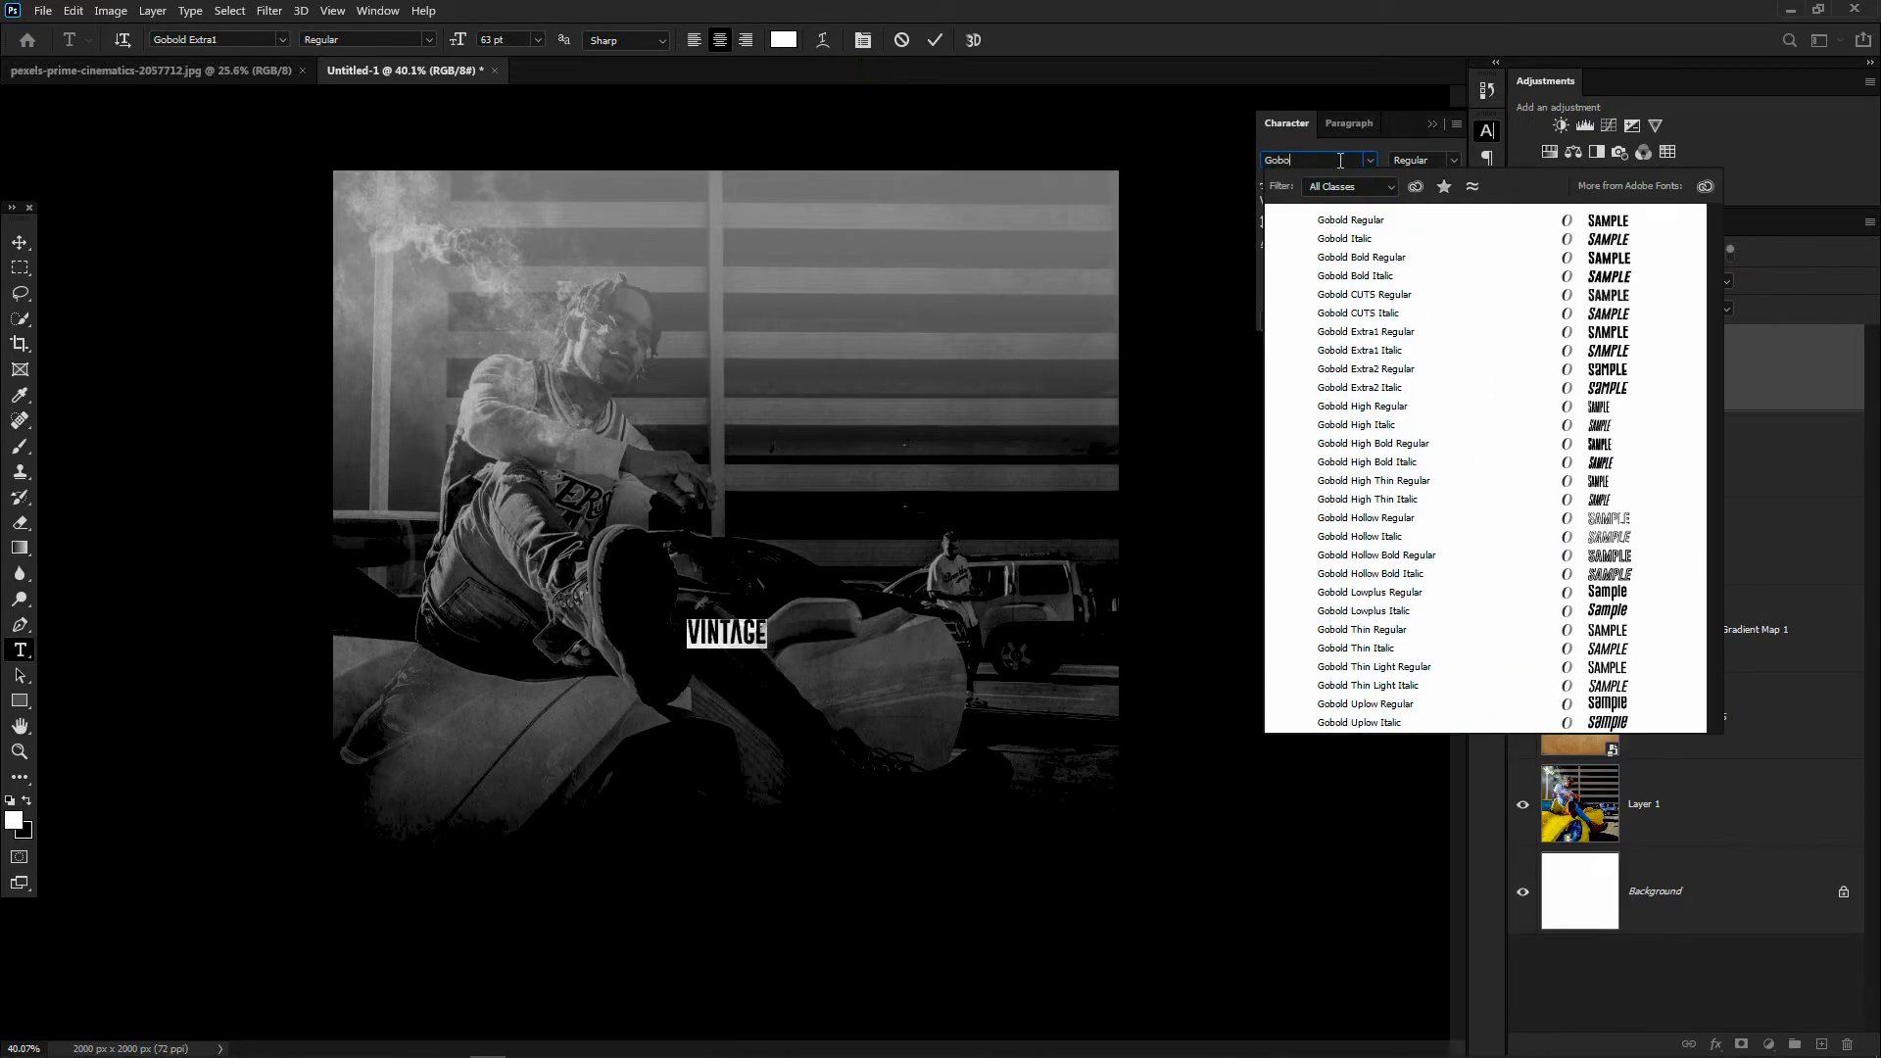
{"action": "type", "text": "ld"}
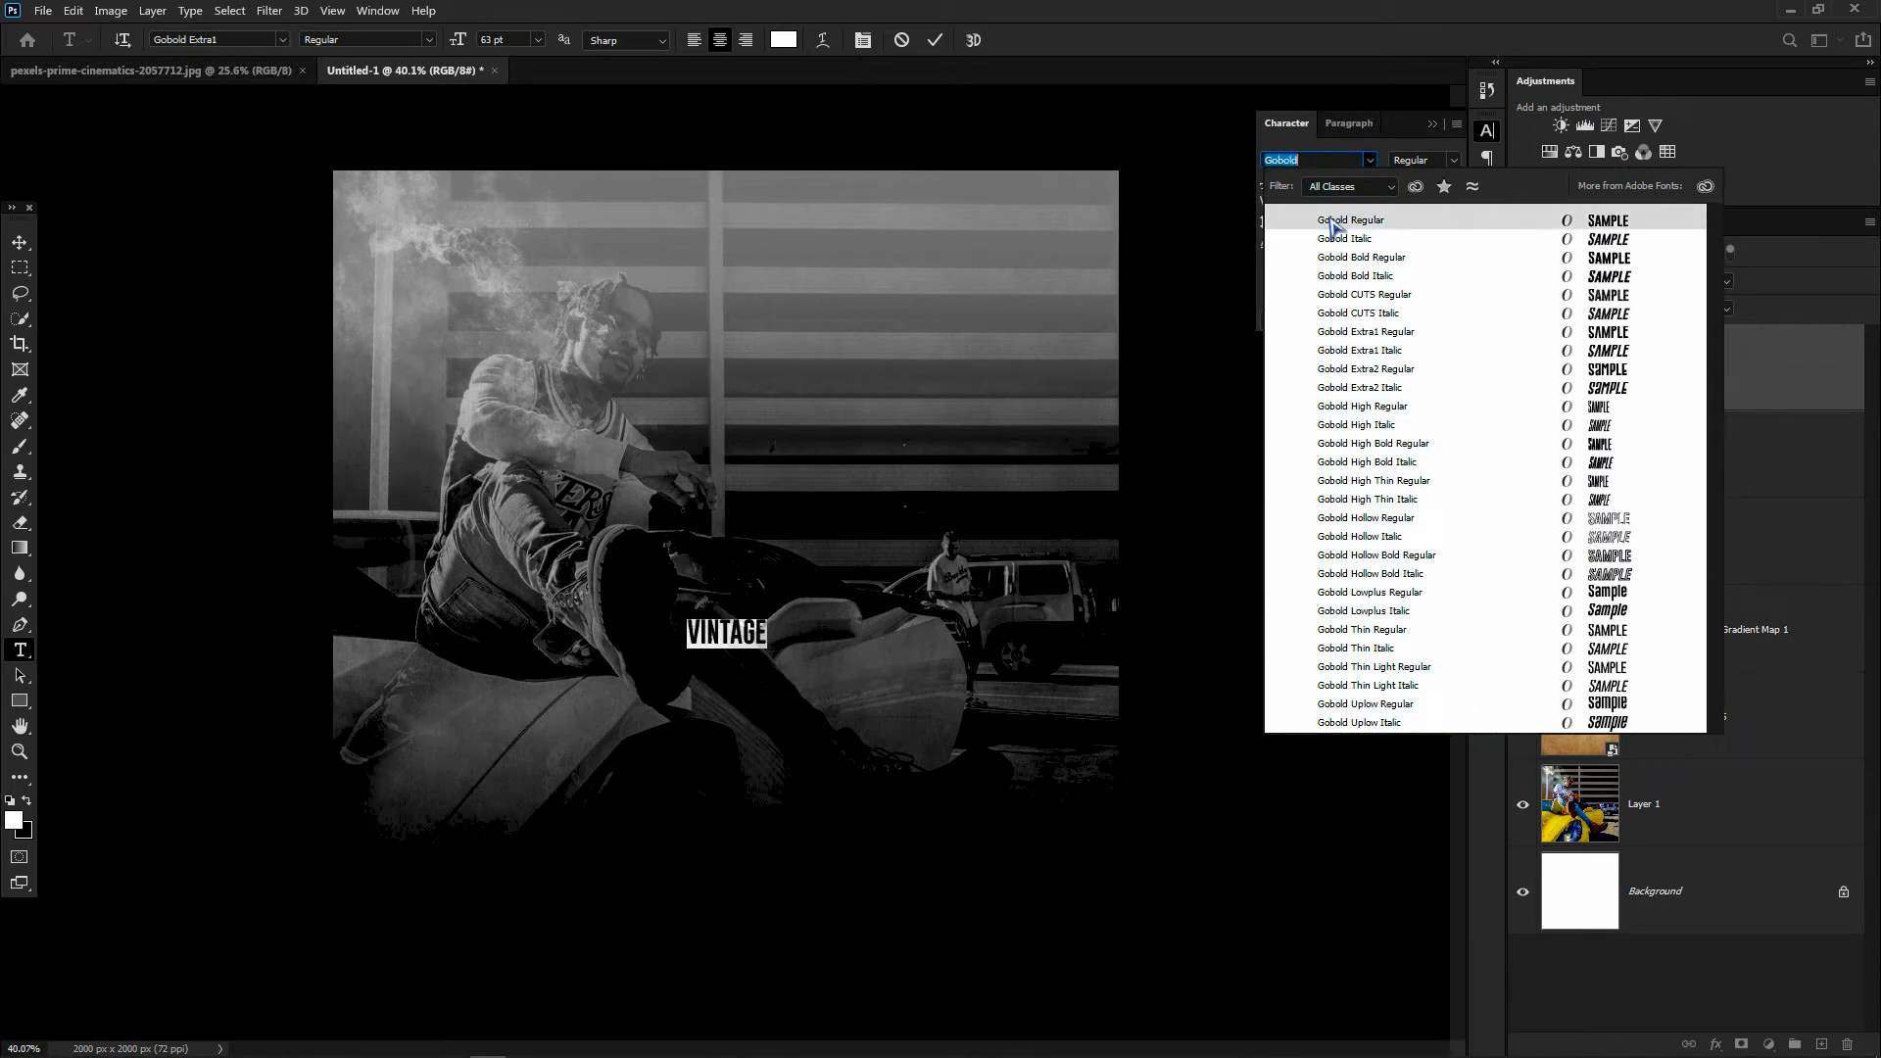
{"action": "left_click", "coordinate": [1335, 221]}
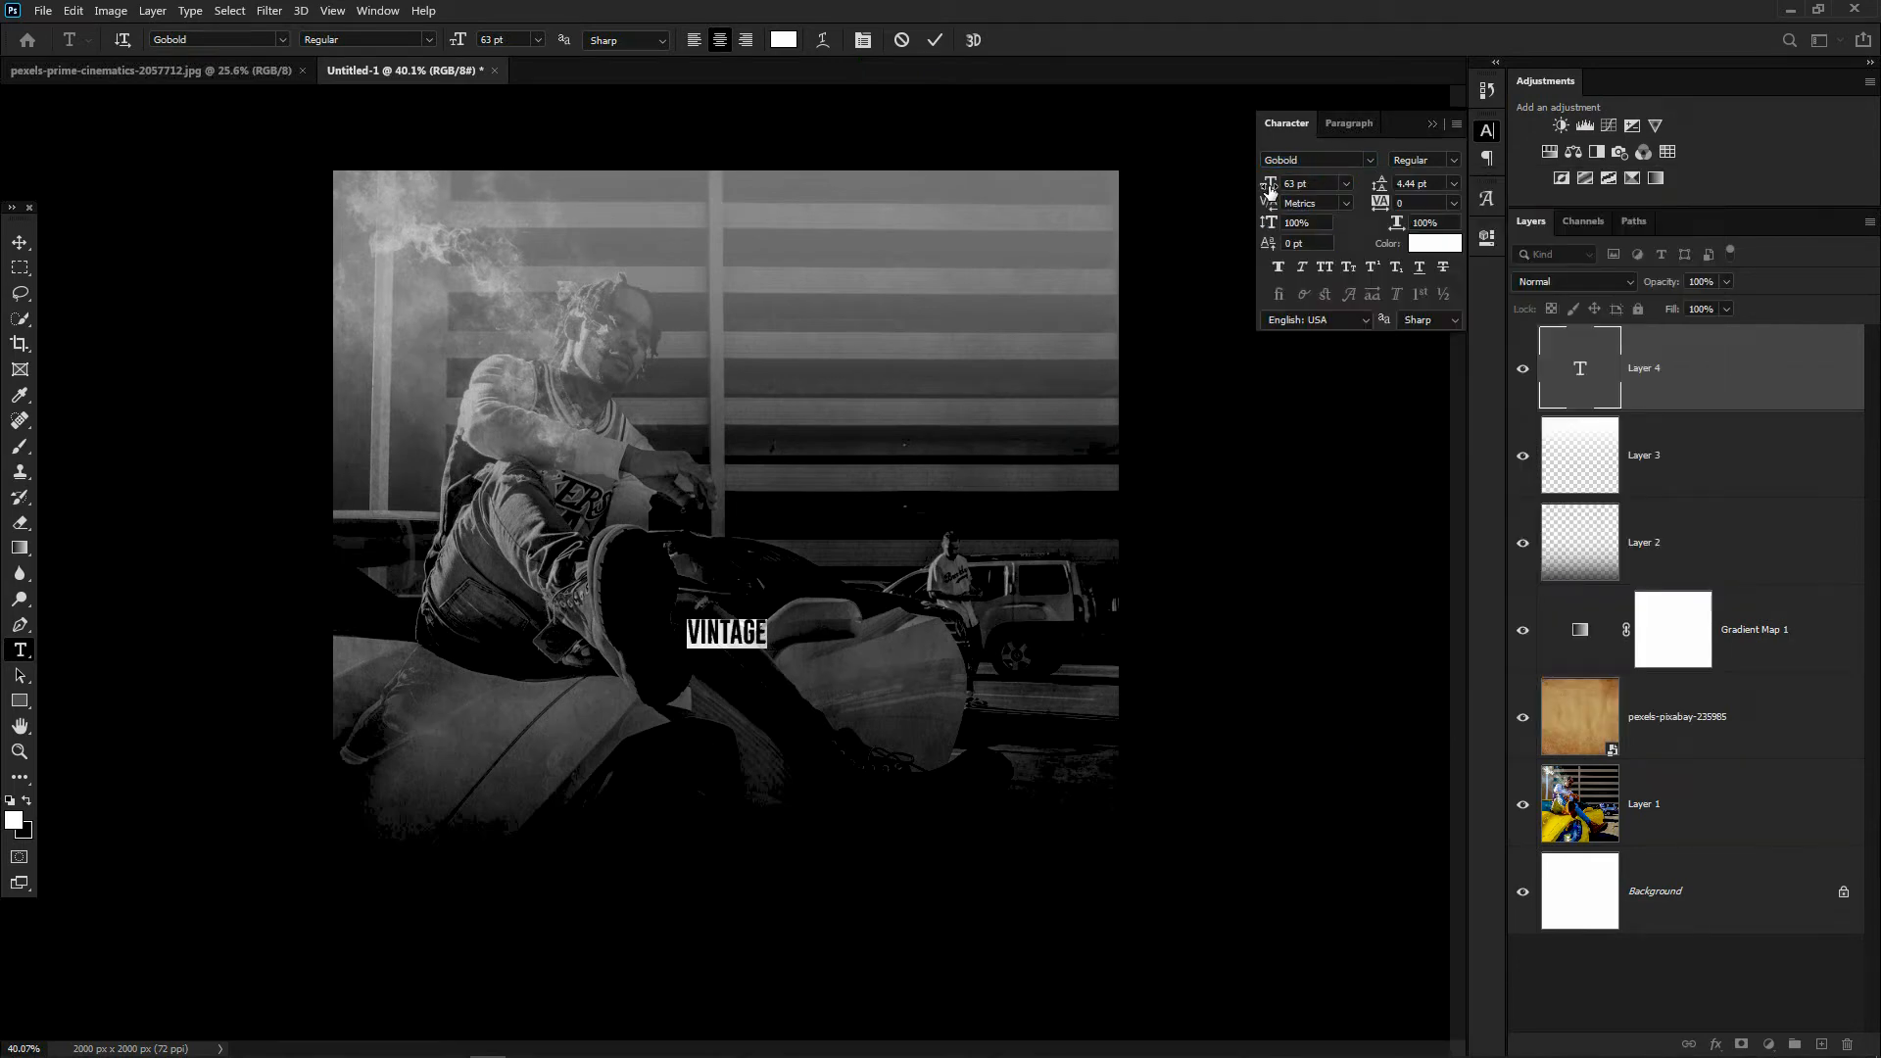
{"action": "left_click_drag", "start_coordinate": [1269, 188], "coordinate": [1525, 203]}
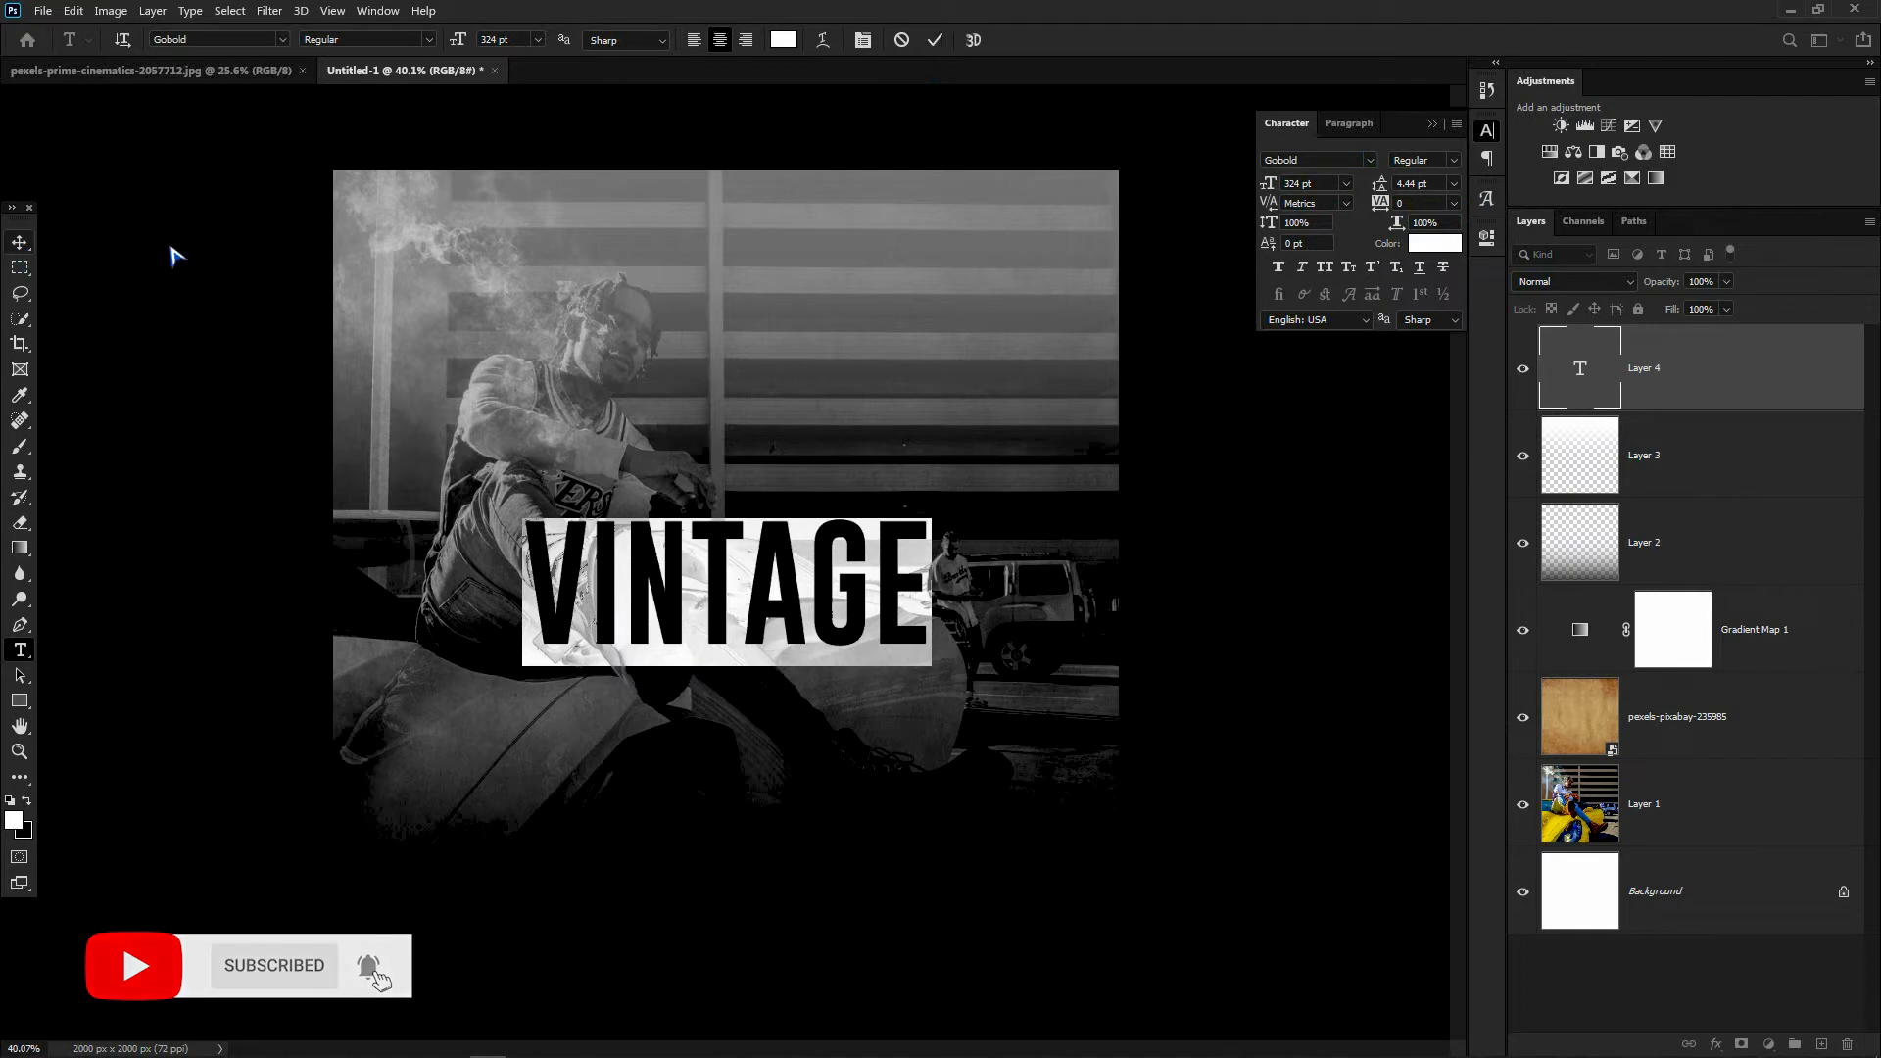
{"action": "left_click", "coordinate": [935, 41]}
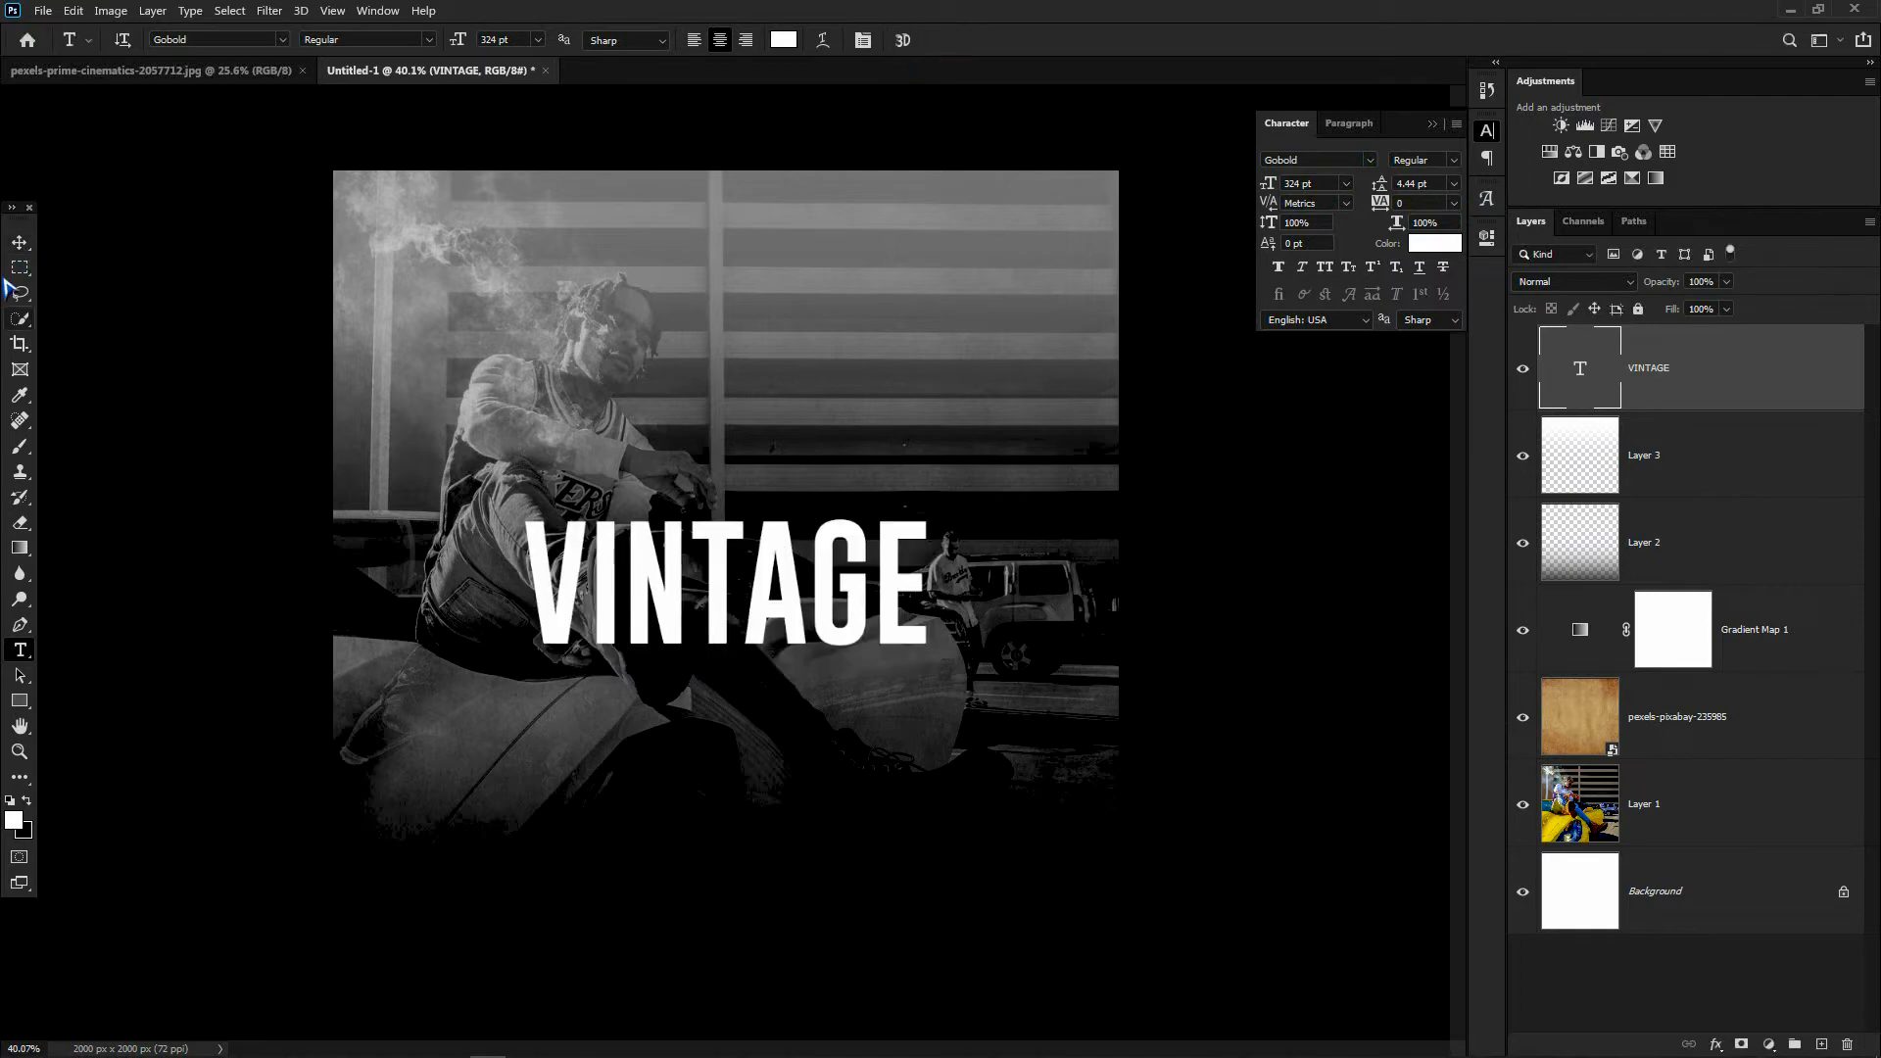
- Move the VINTAGE text down over the dark lower part of the photo, centred horizontally on the canvas
{"action": "left_click", "coordinate": [21, 244]}
{"action": "left_click_drag", "start_coordinate": [663, 591], "coordinate": [718, 727]}
{"action": "key", "text": "ctrl+a"}
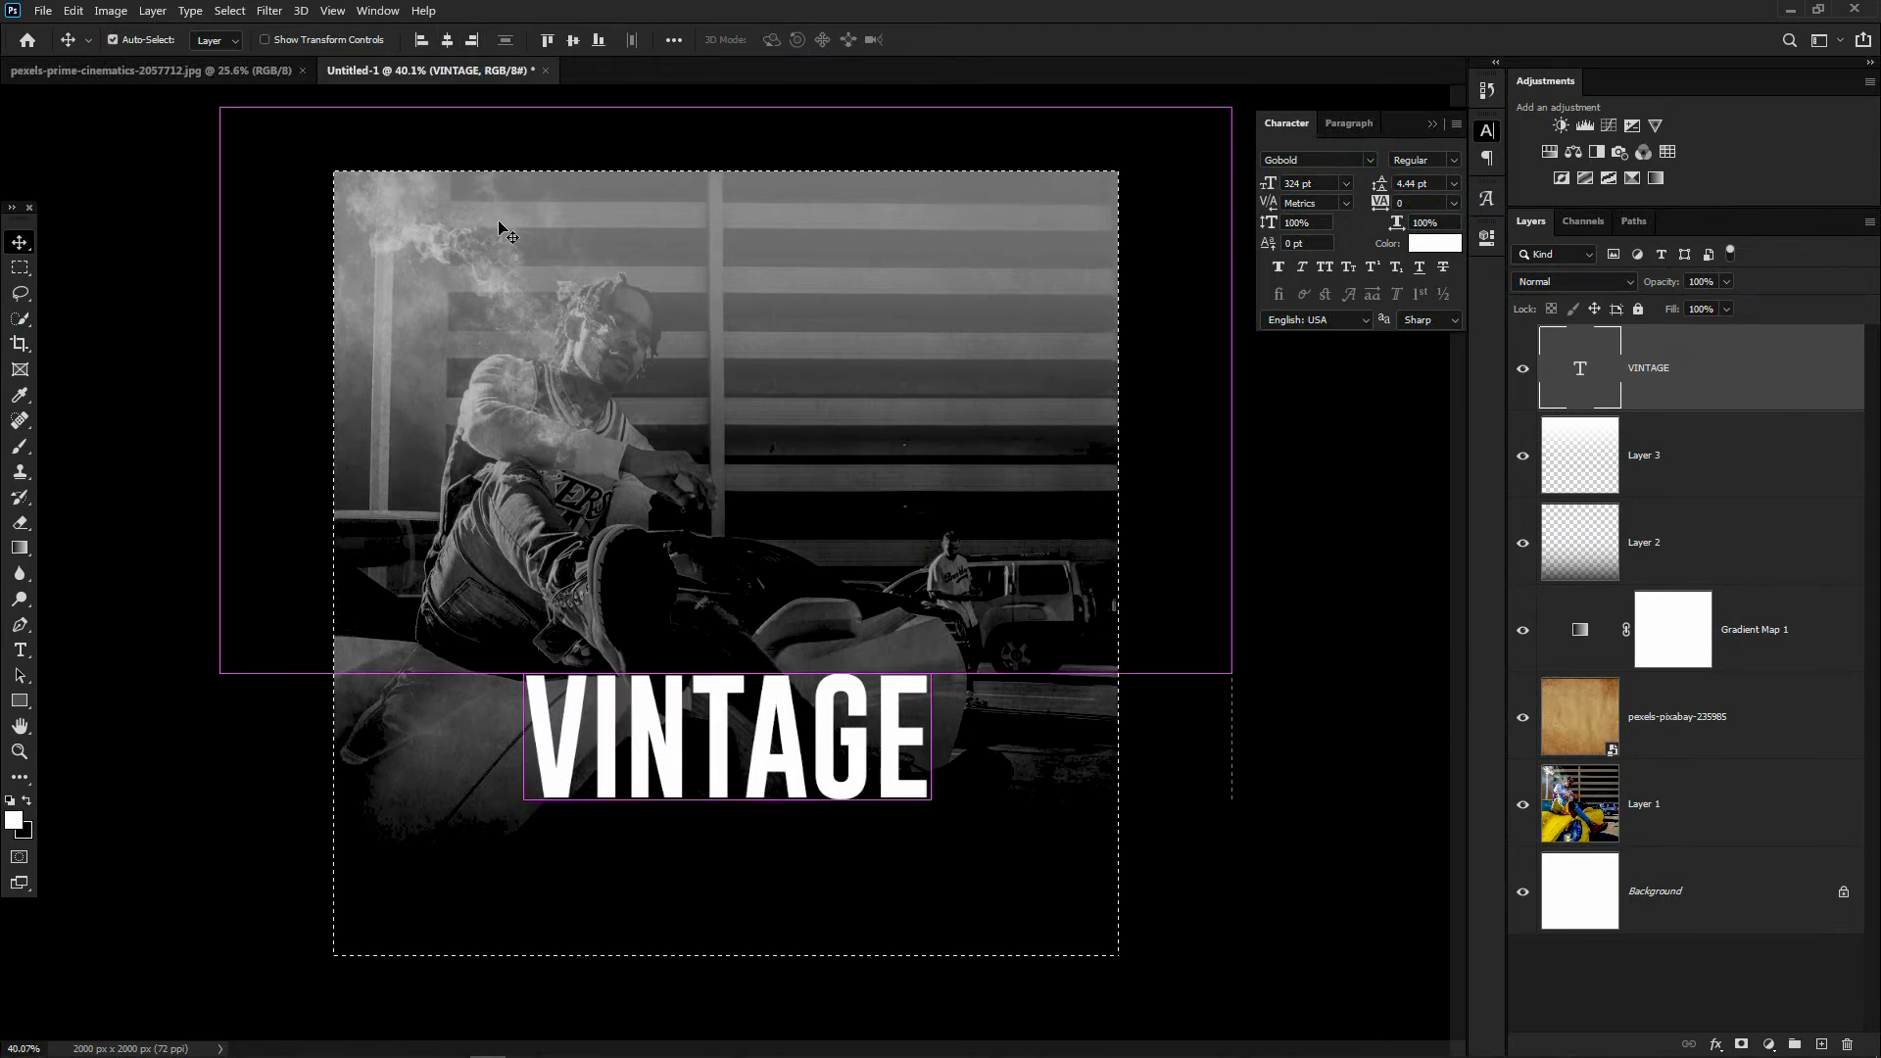
{"action": "key", "text": "ctrl+d"}
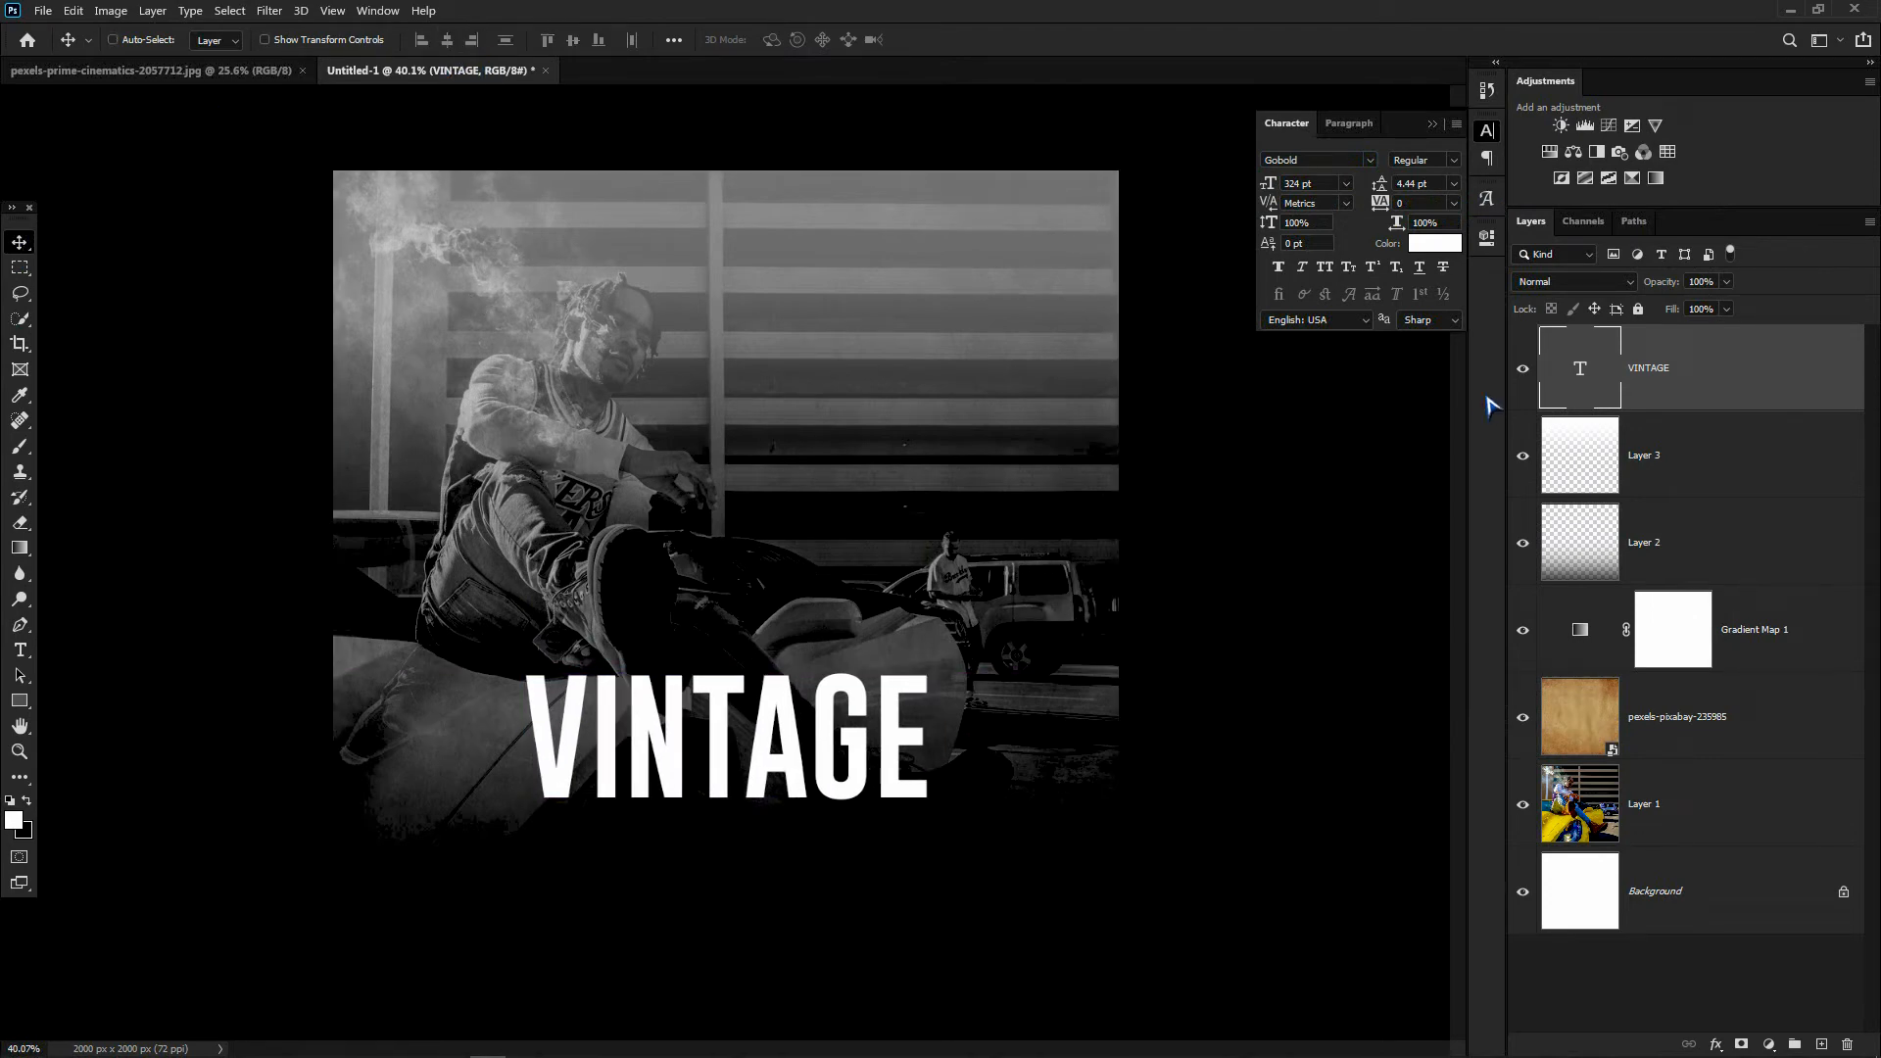
- Change the VINTAGE text's color from white to a saturated golden yellow
{"action": "double_click", "coordinate": [1575, 377]}
{"action": "left_click", "coordinate": [1444, 238]}
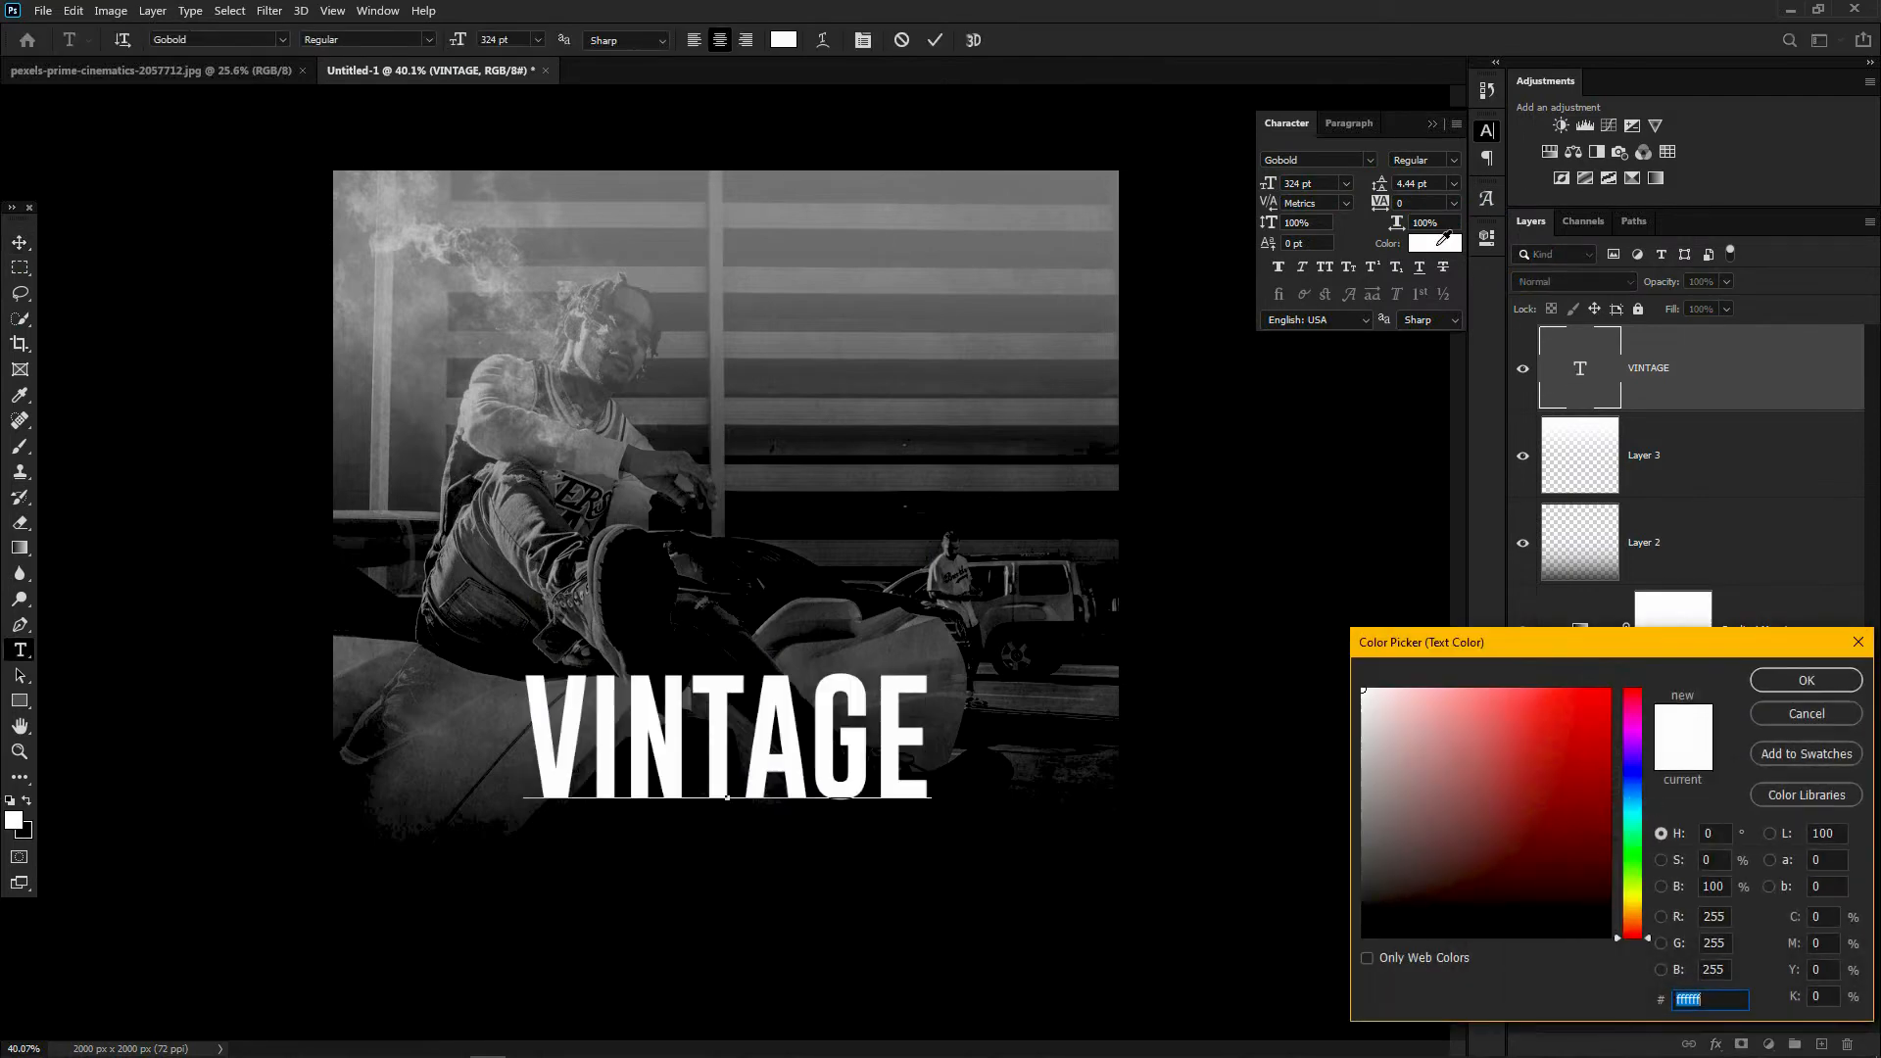
{"action": "left_click", "coordinate": [1635, 903]}
{"action": "left_click", "coordinate": [1610, 692]}
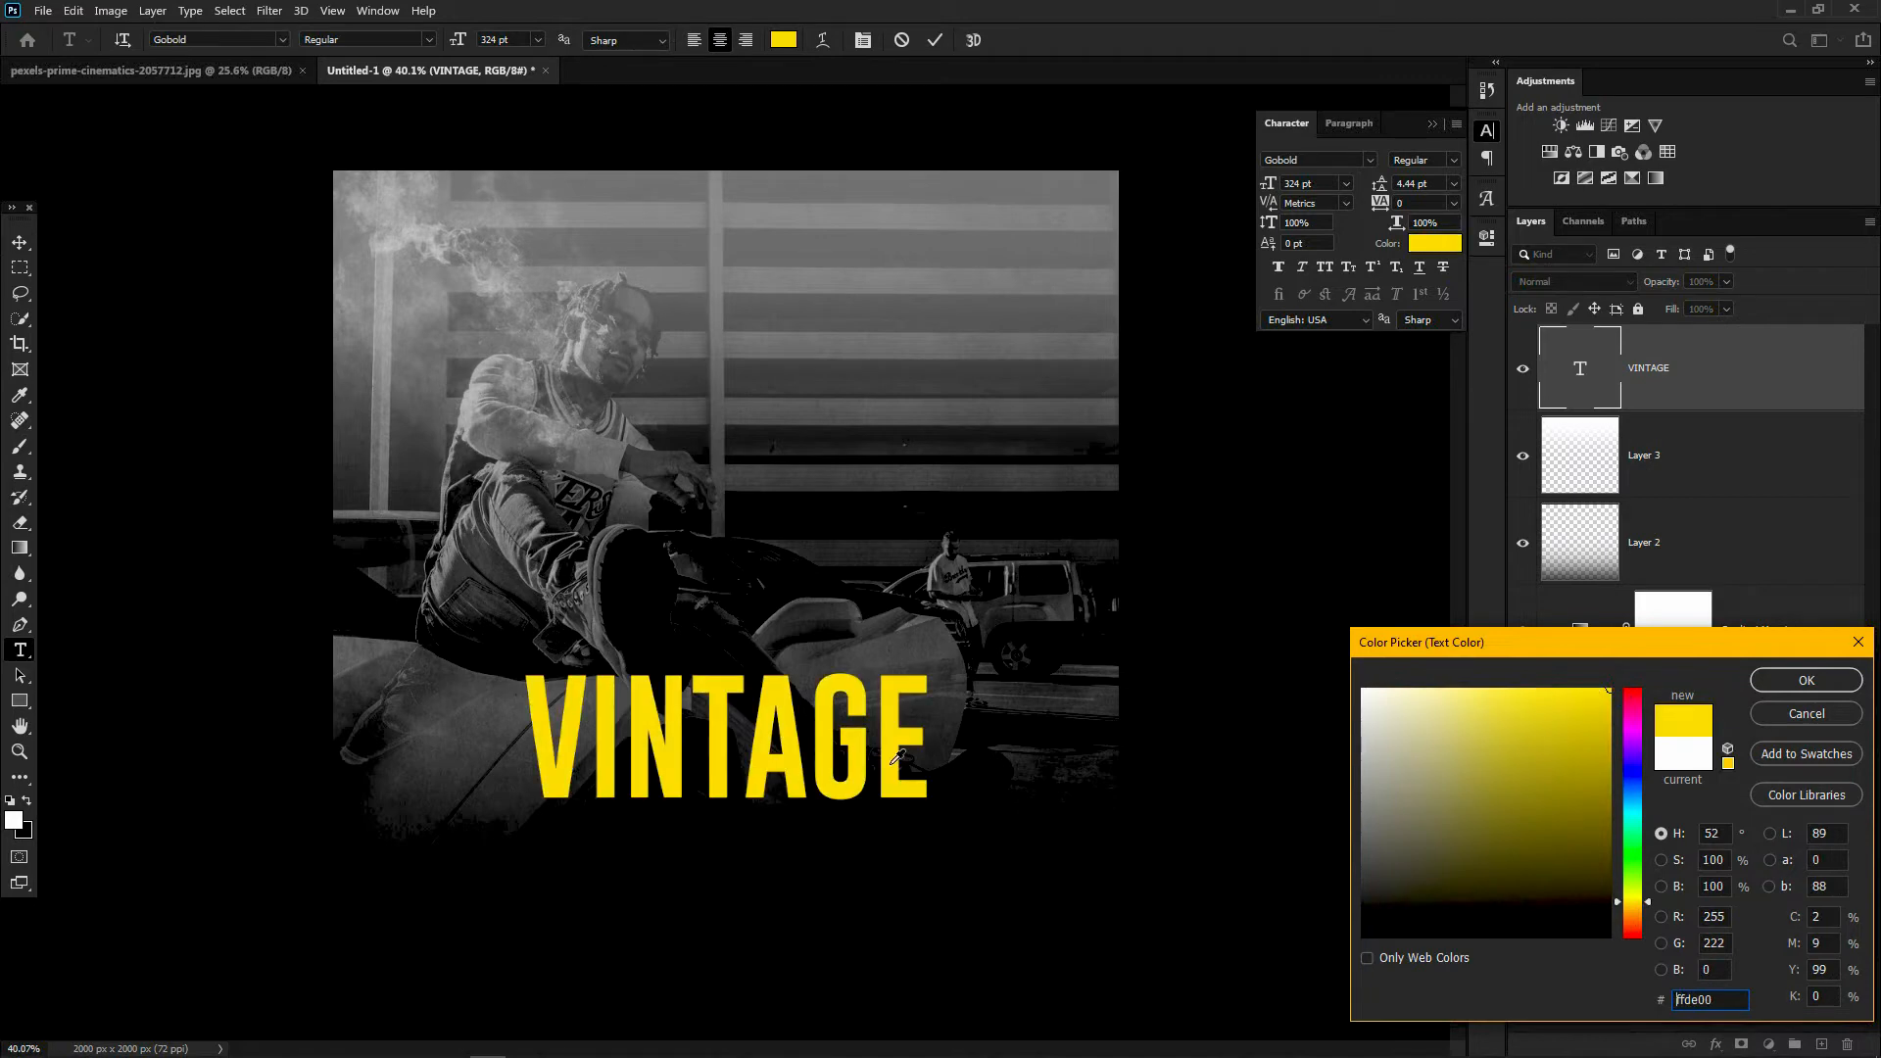
{"action": "left_click", "coordinate": [1826, 683]}
{"action": "left_click", "coordinate": [20, 242]}
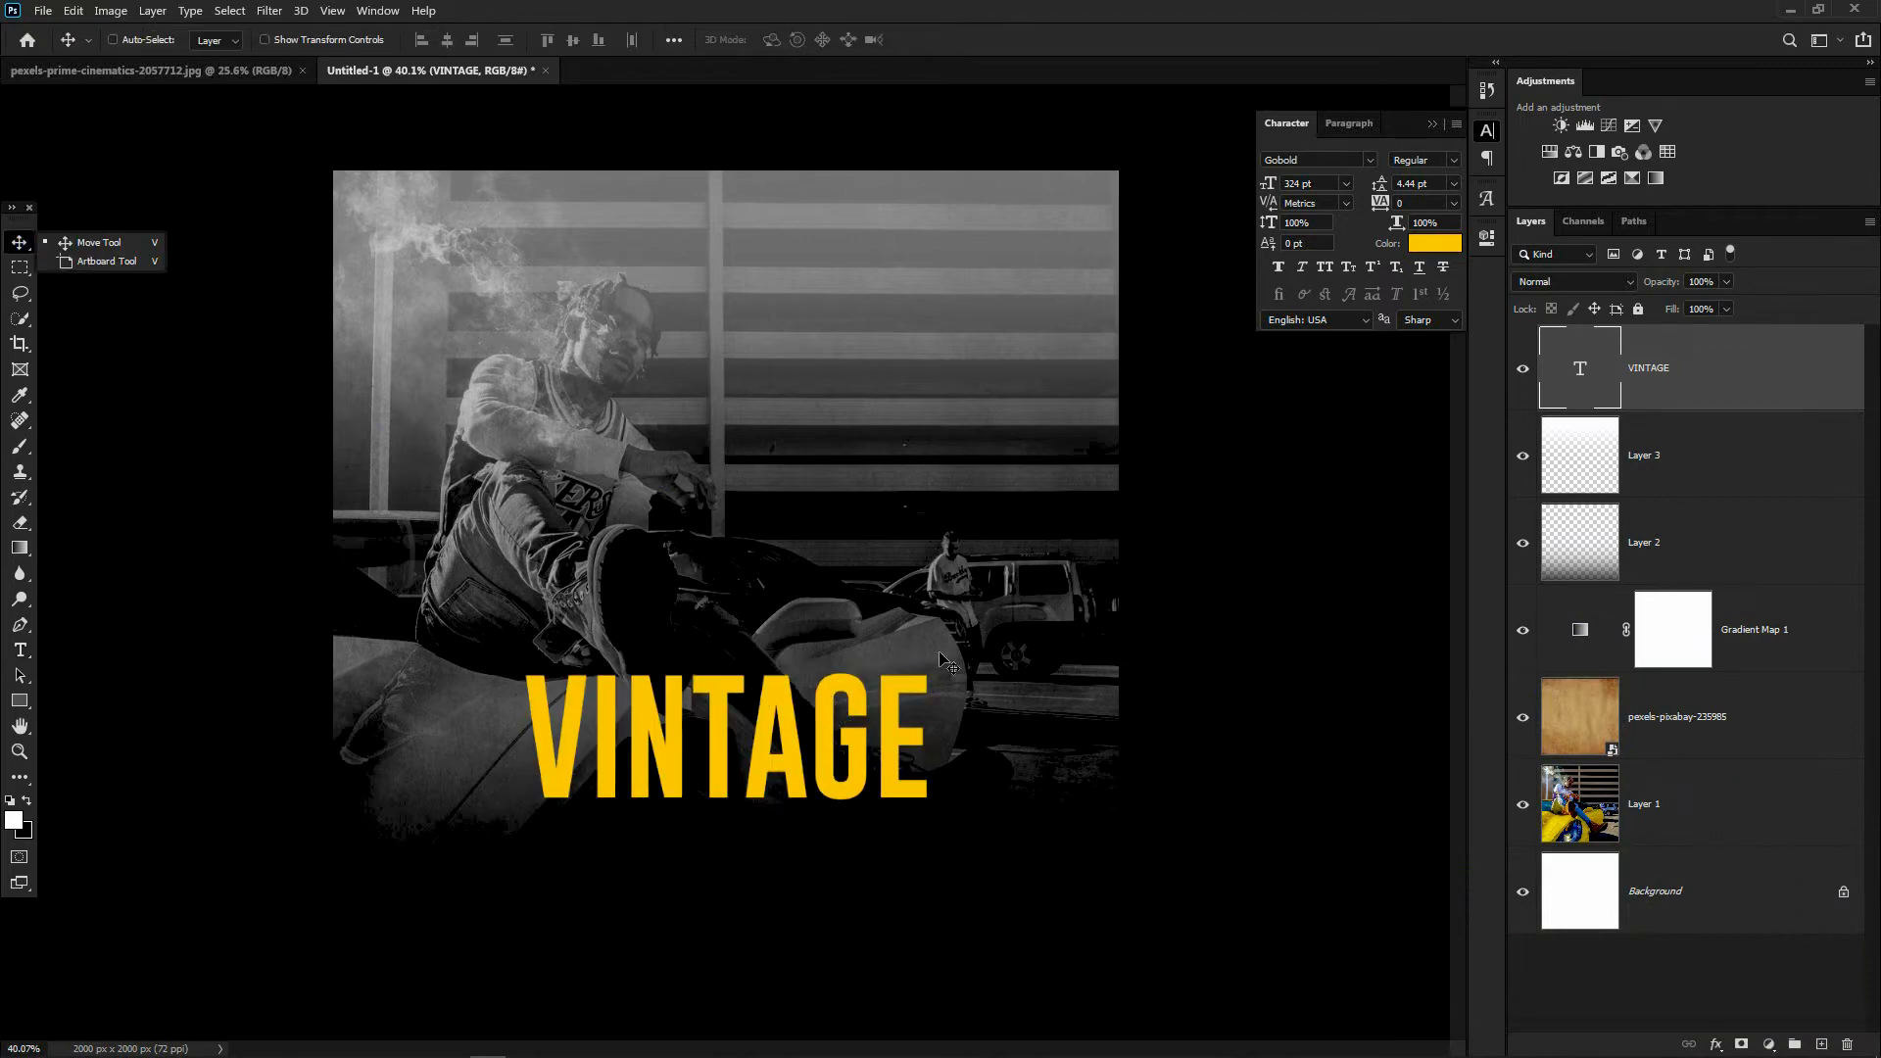
{"action": "left_click", "coordinate": [1738, 375]}
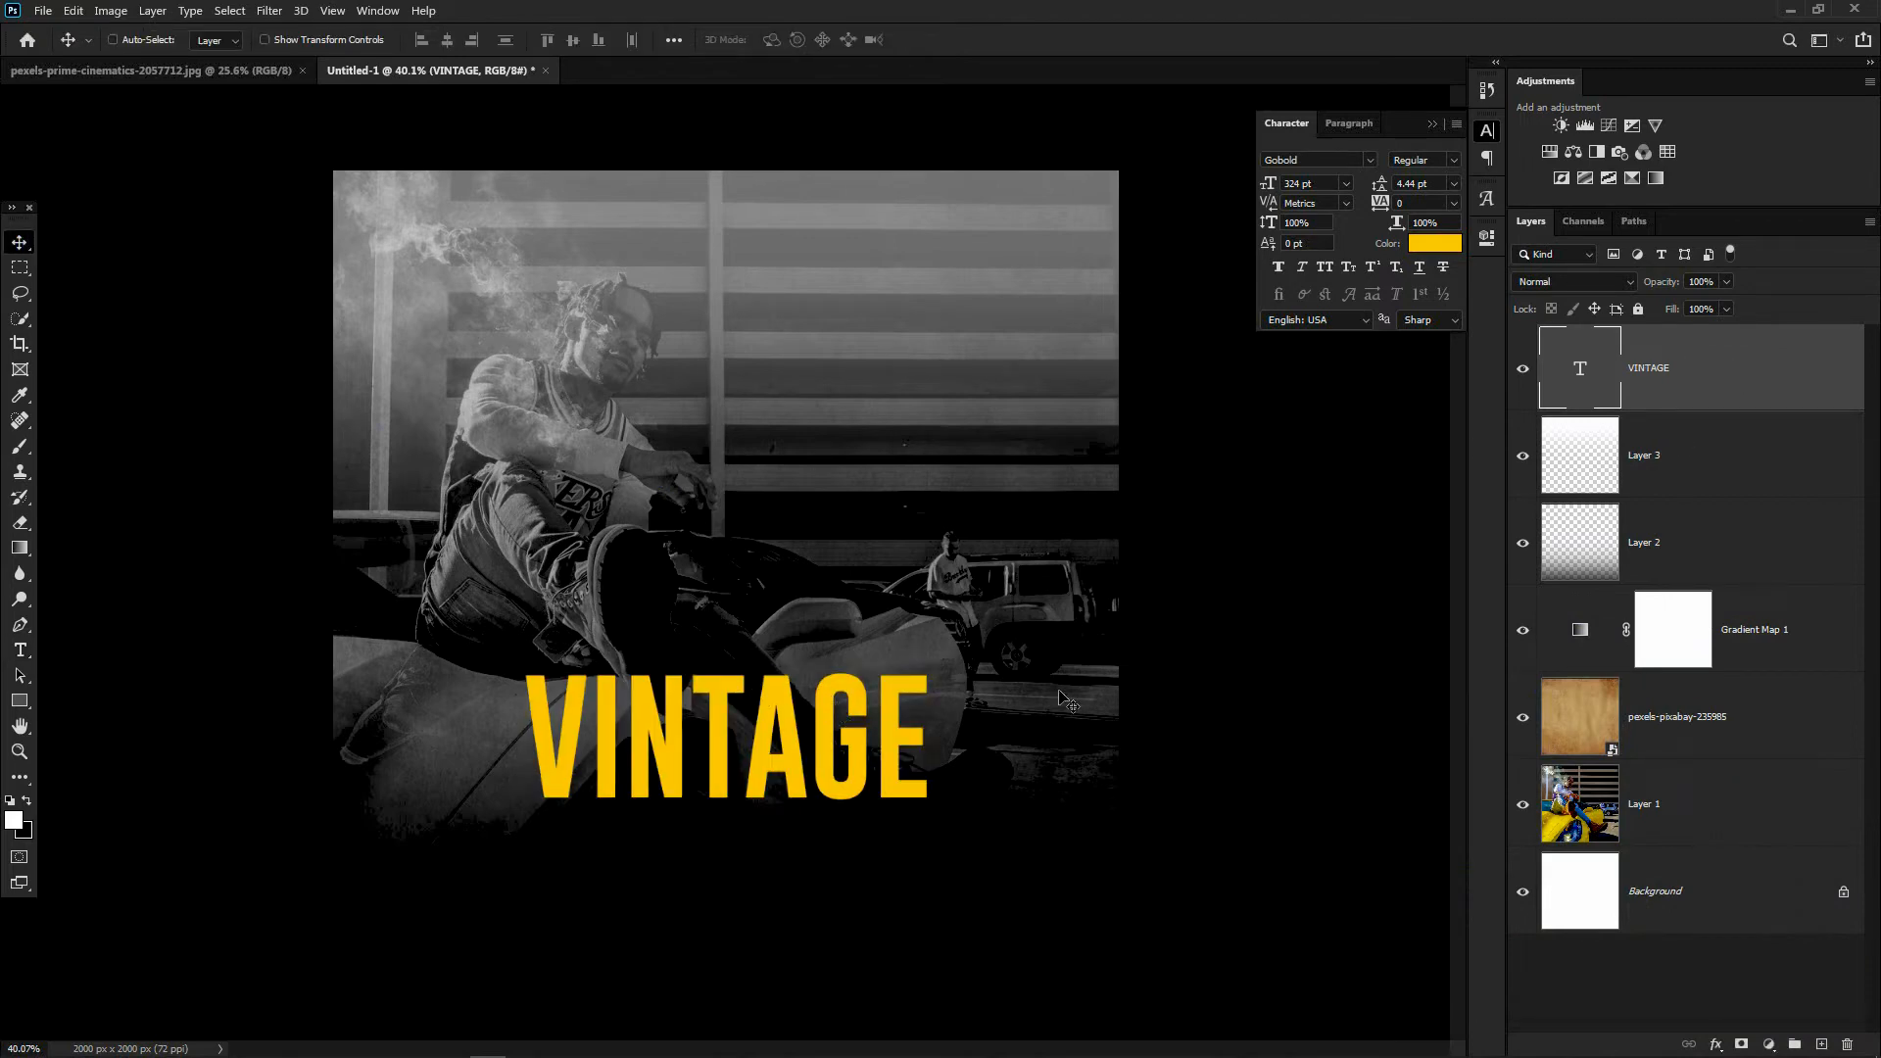
- Add a separate text layer reading "Style" above the VINTAGE text on the canvas
{"action": "left_click", "coordinate": [20, 649]}
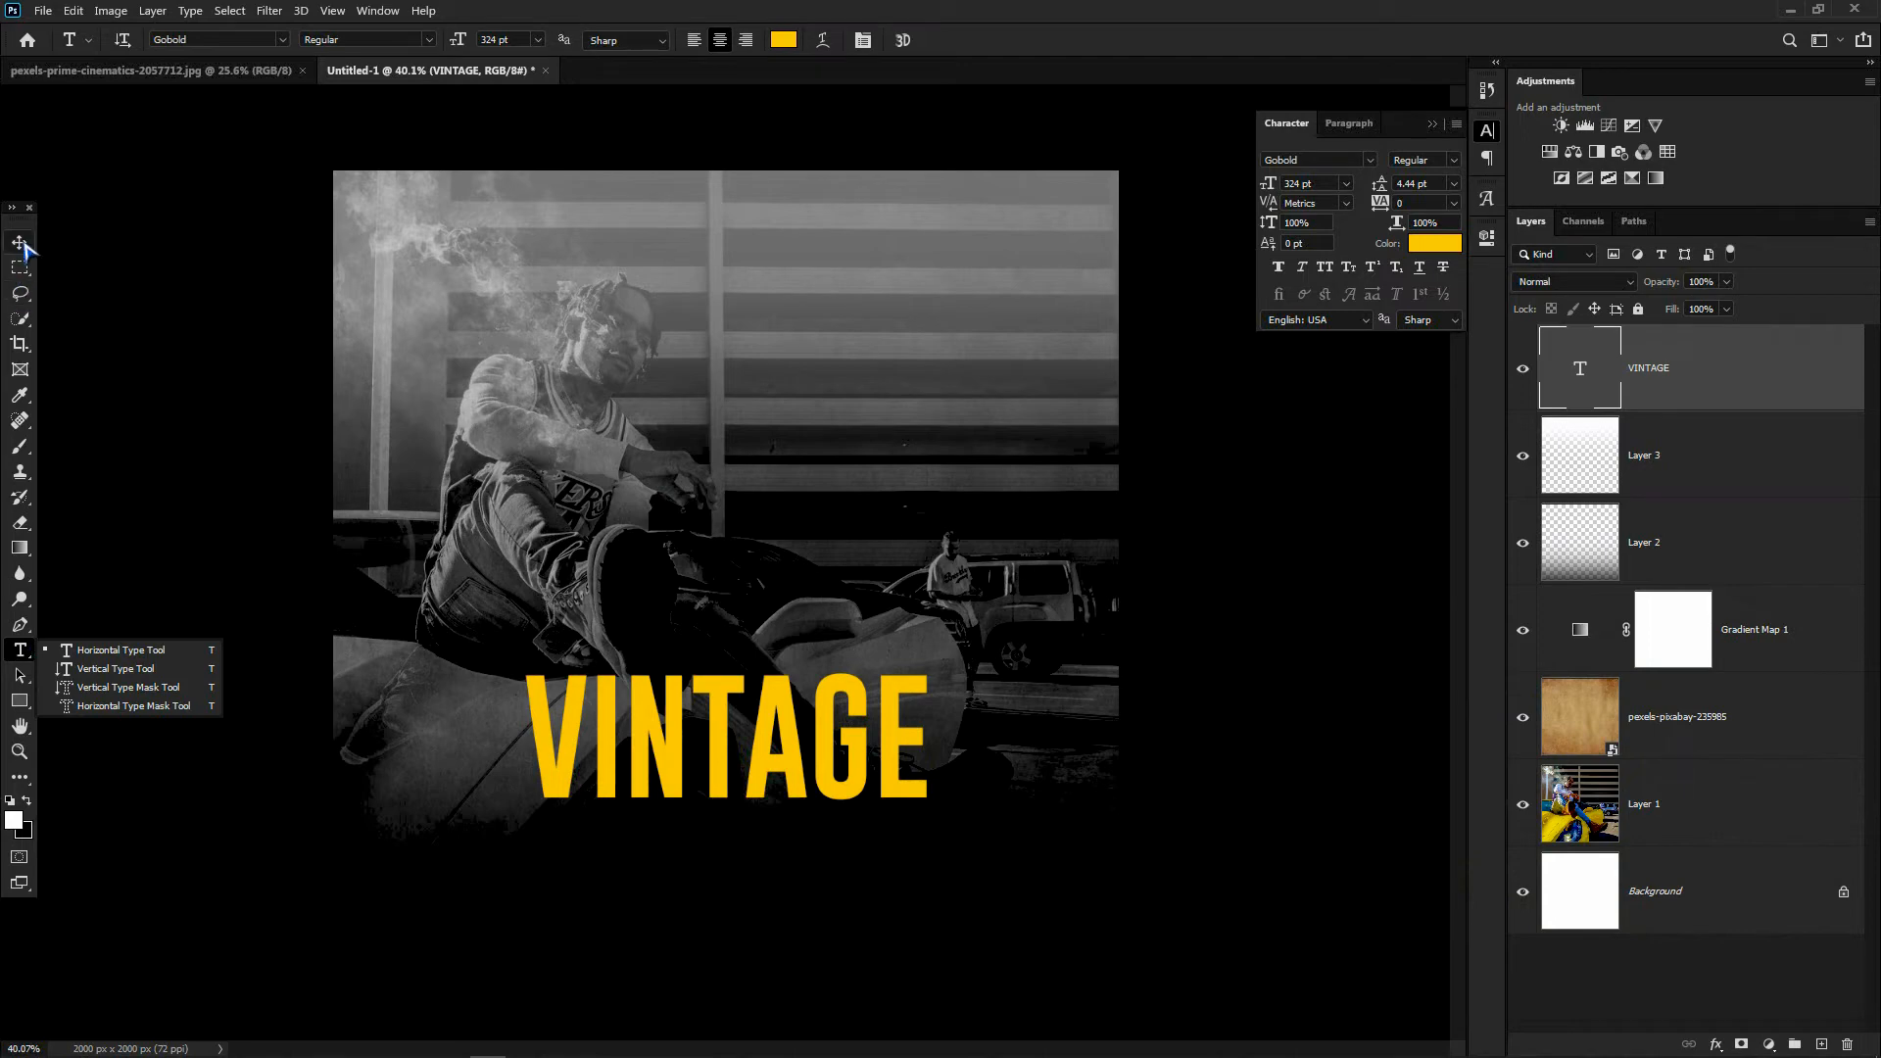
{"action": "left_click", "coordinate": [735, 543]}
{"action": "left_click", "coordinate": [736, 543]}
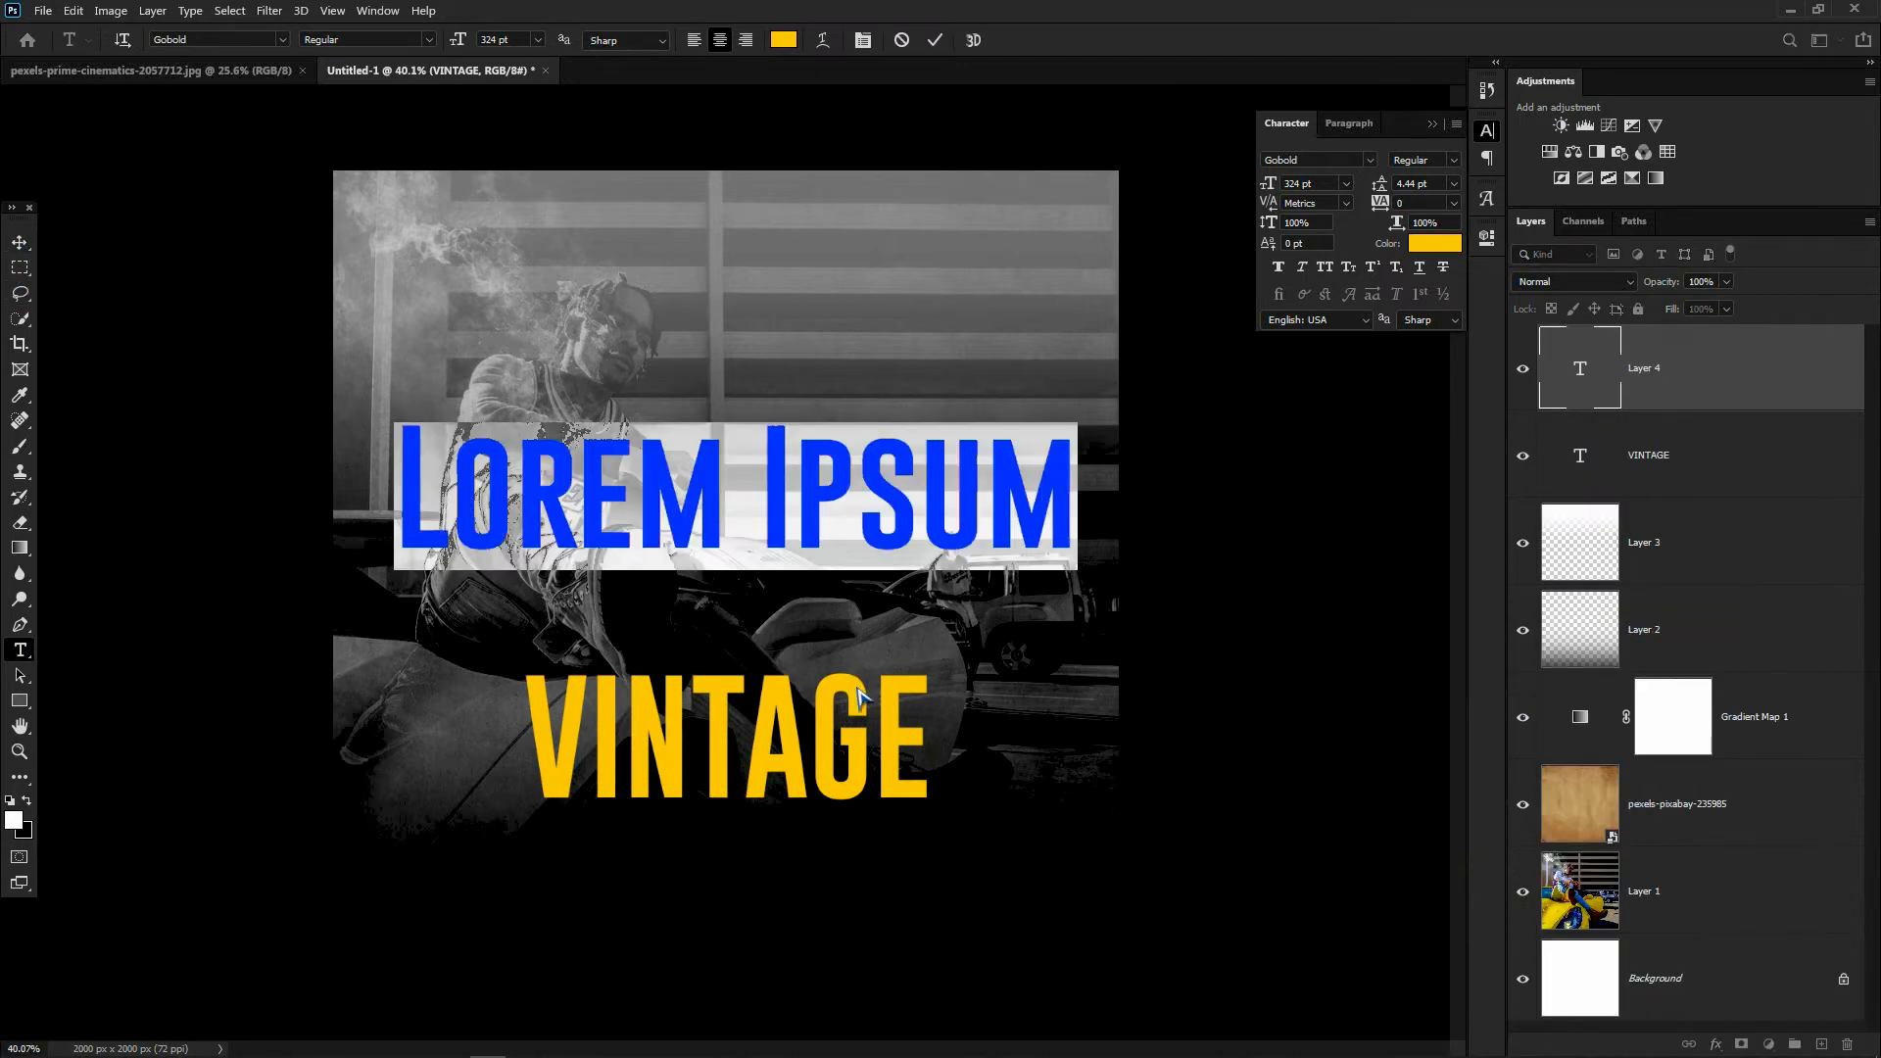
{"action": "type", "text": "Style"}
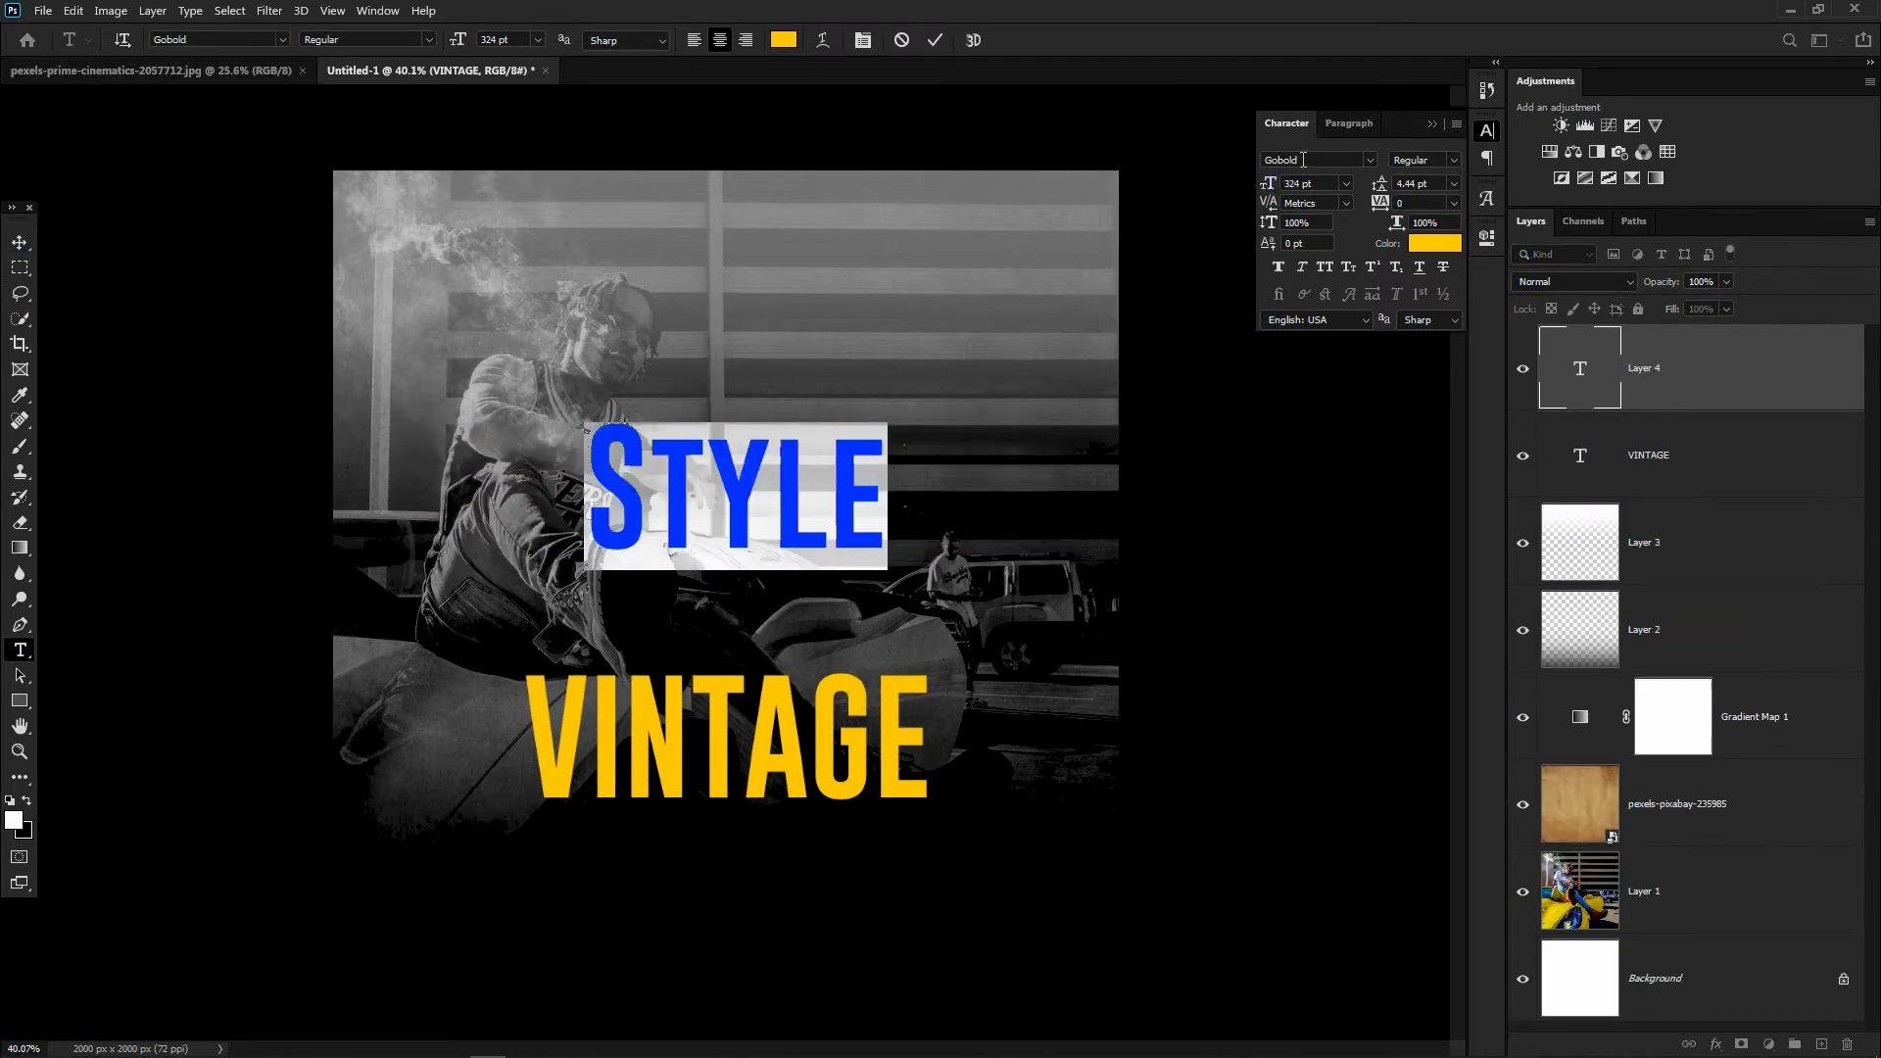
- Set the Style text's font to Autograf PERSONAL USE ONLY Regular and its size to 249 pt
{"action": "type", "text": "au"}
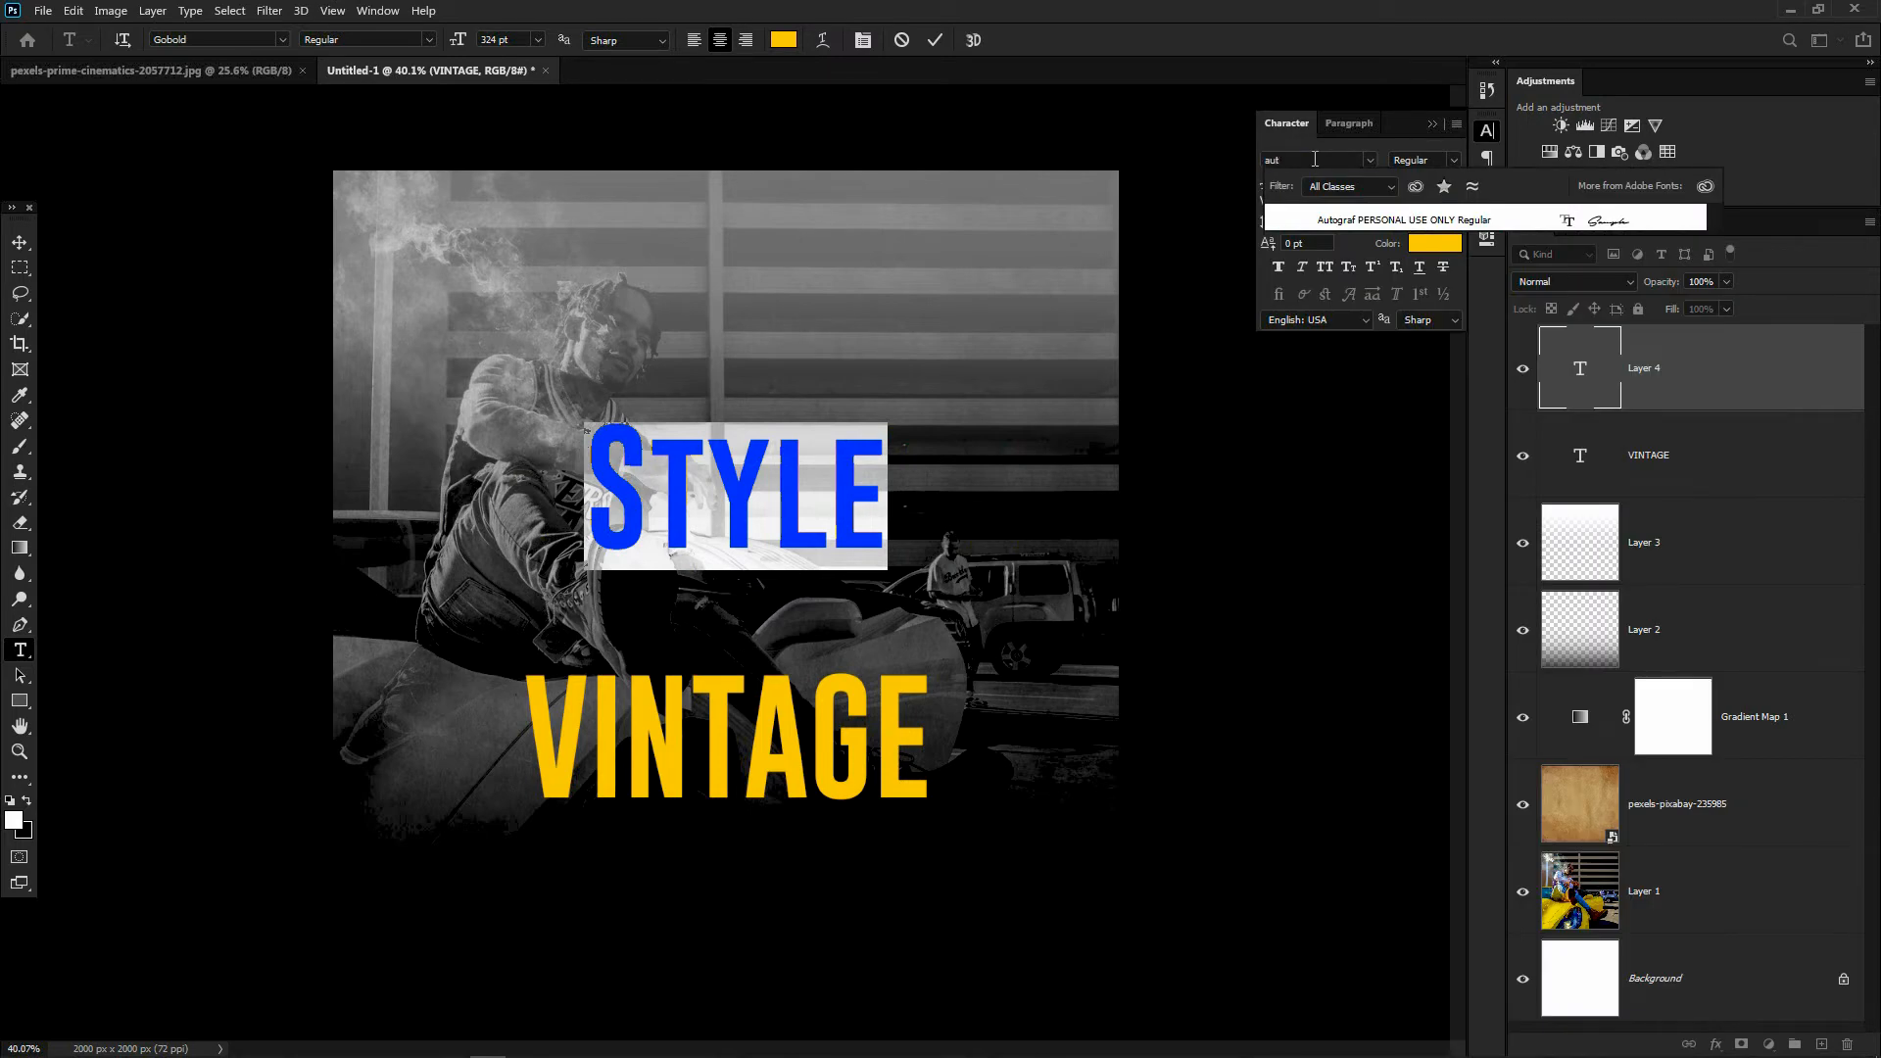
{"action": "type", "text": "tograf PERSON..."}
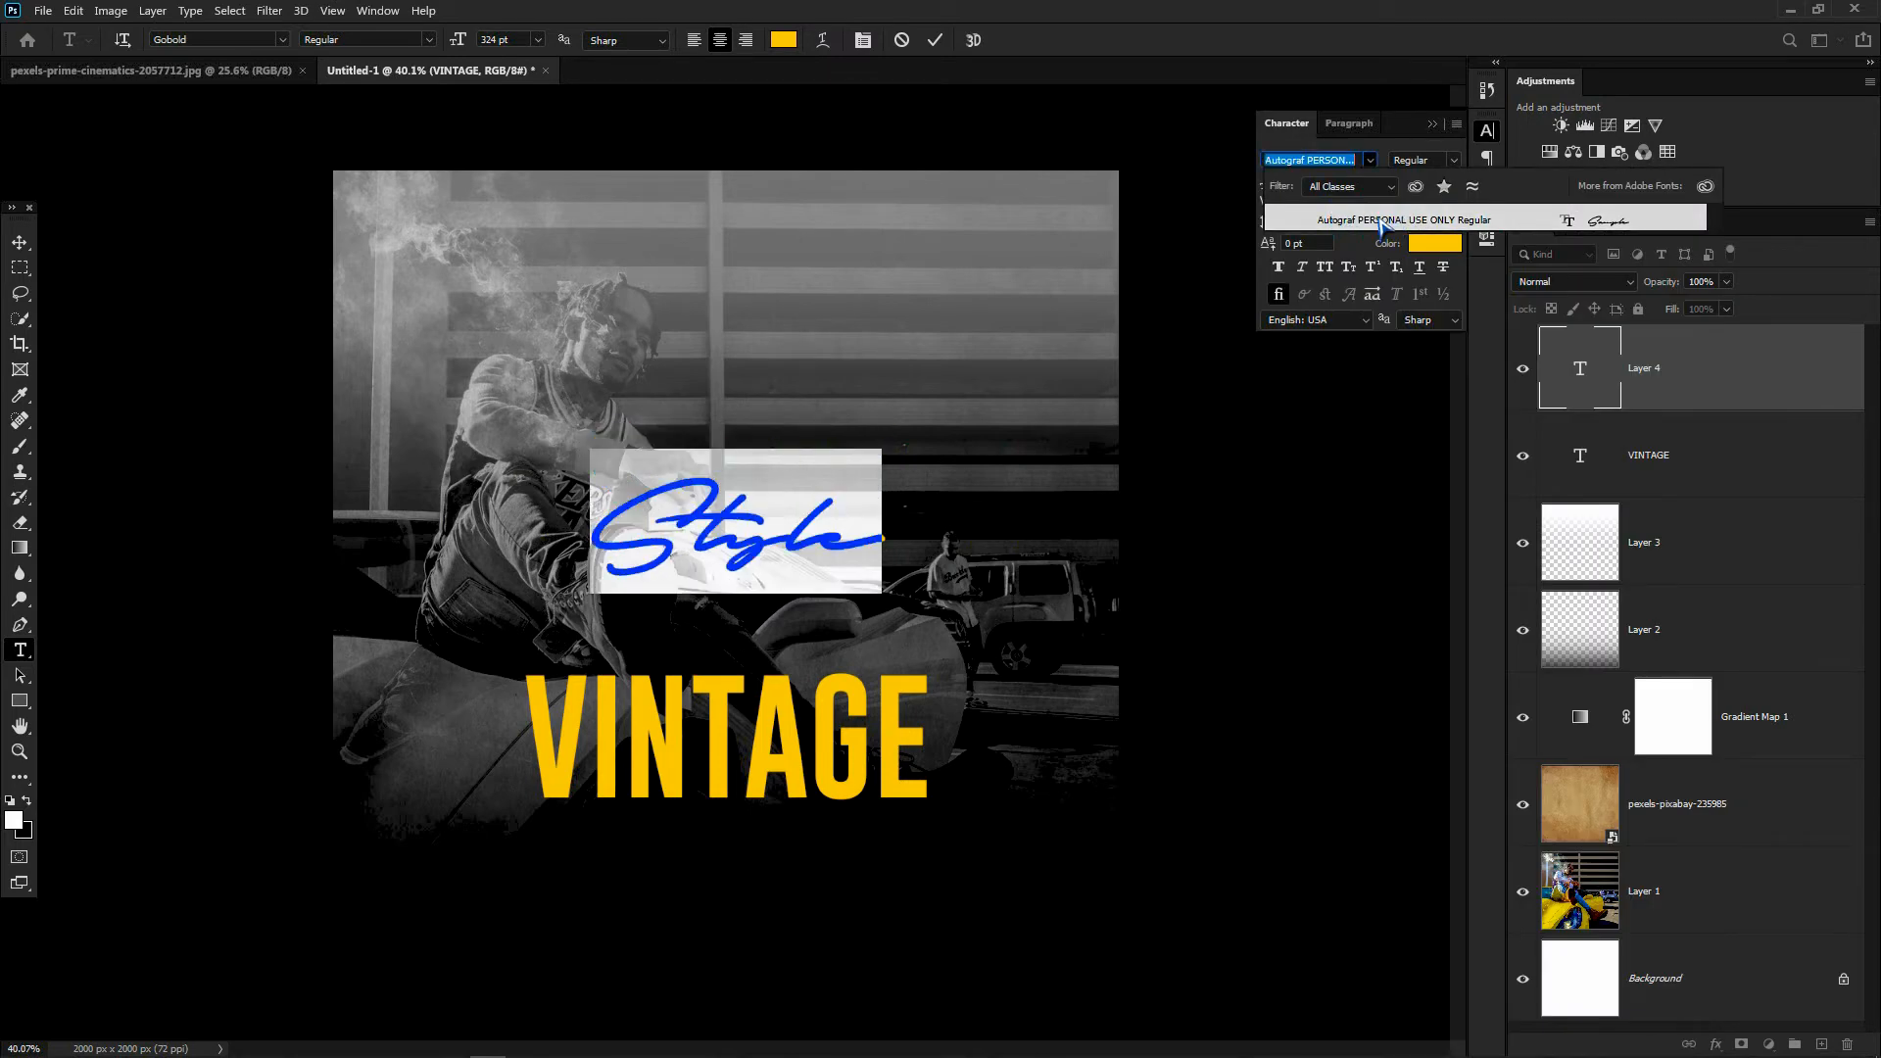
{"action": "left_click", "coordinate": [1382, 222]}
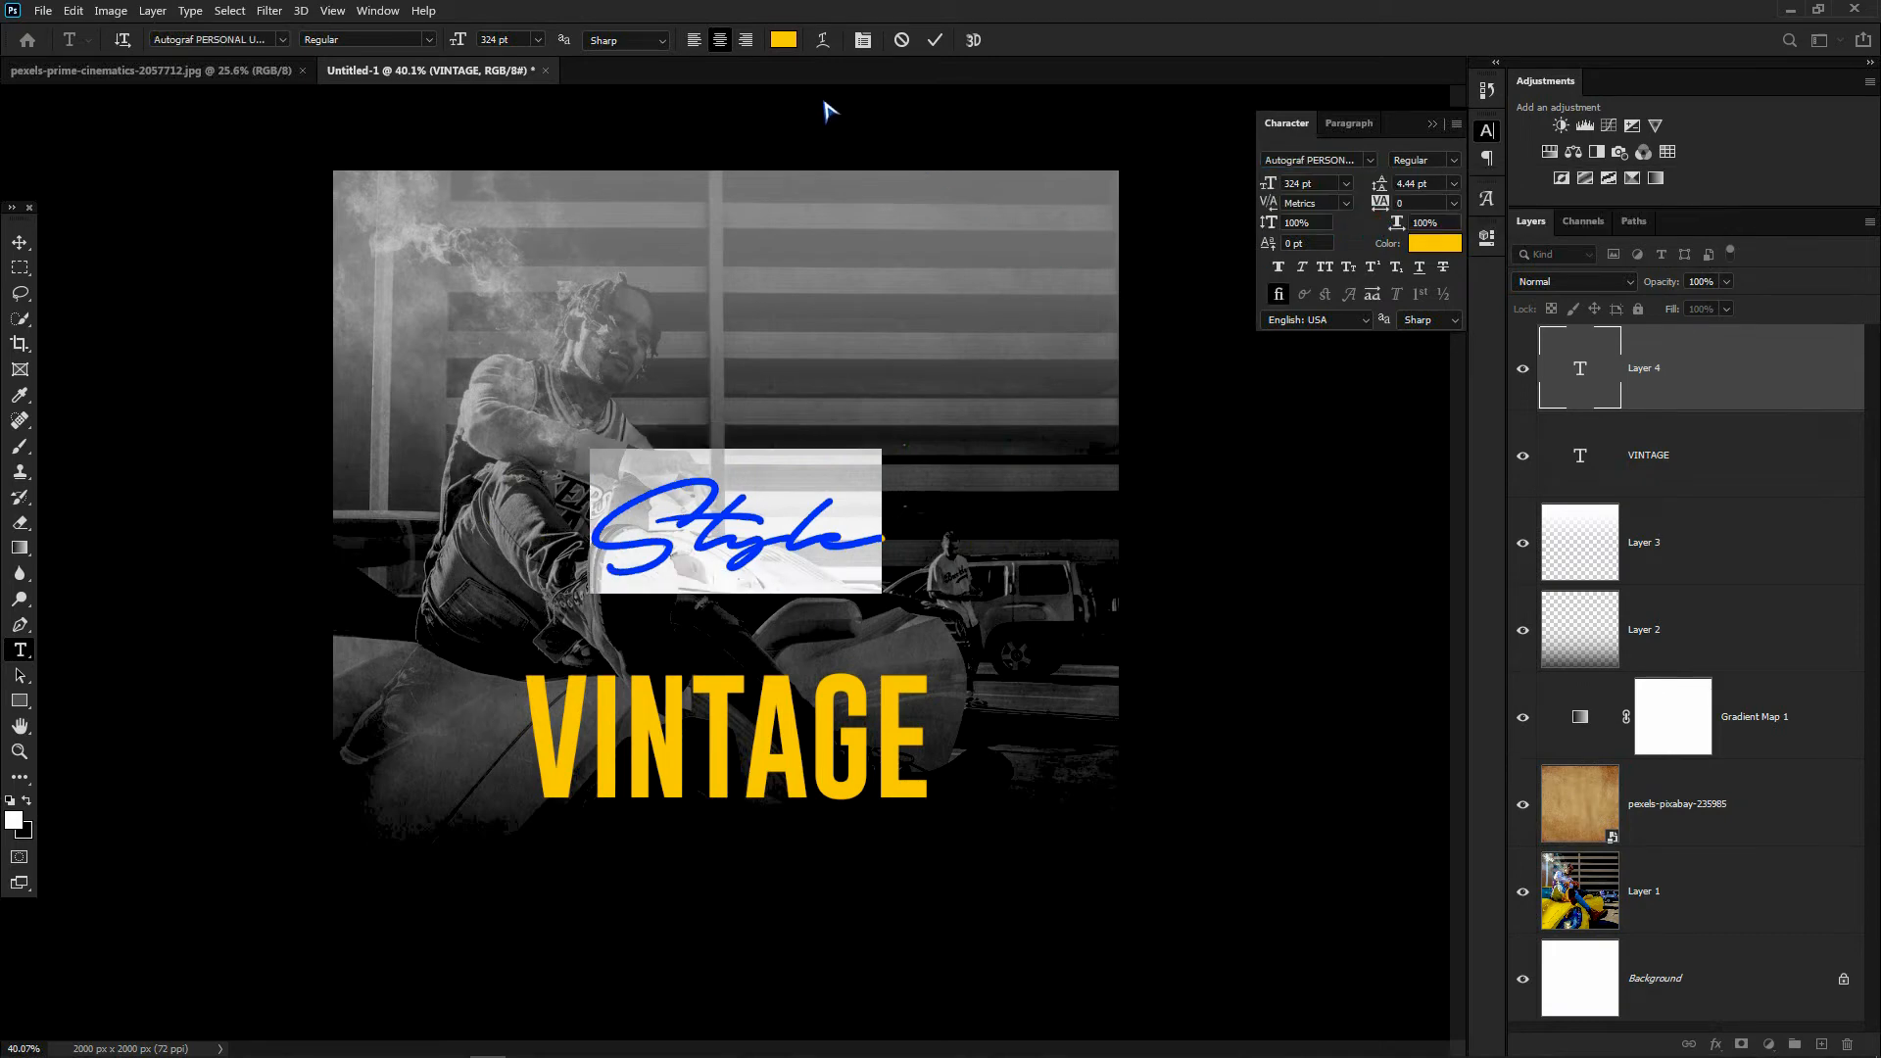
{"action": "mouse_move", "coordinate": [458, 40]}
{"action": "left_mouse_down"}
{"action": "mouse_move", "coordinate": [412, 40]}
{"action": "mouse_move", "coordinate": [446, 40]}
{"action": "left_mouse_up"}
{"action": "left_click", "coordinate": [930, 41]}
- Move the Style text onto the middle of the VINTAGE title and recolor it white
{"action": "left_click", "coordinate": [20, 242]}
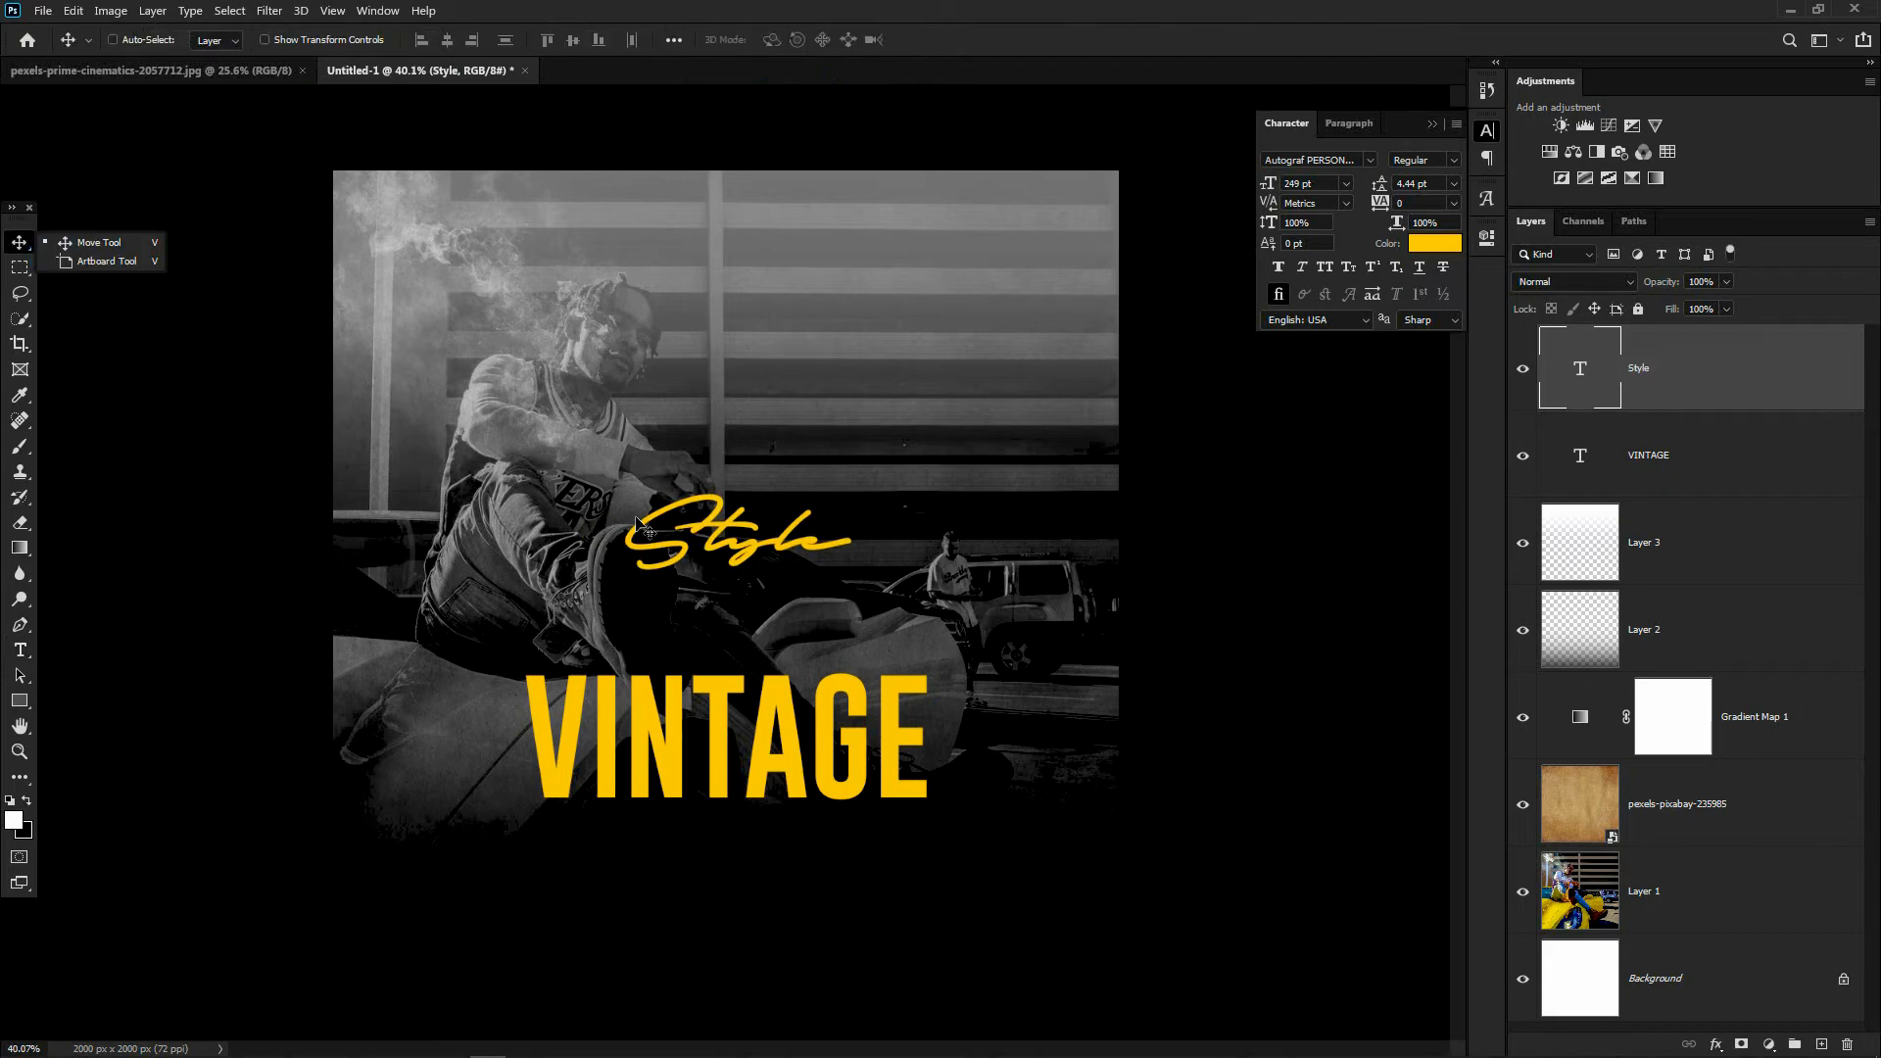
{"action": "left_click_drag", "start_coordinate": [782, 537], "coordinate": [792, 737]}
{"action": "double_click", "coordinate": [791, 736]}
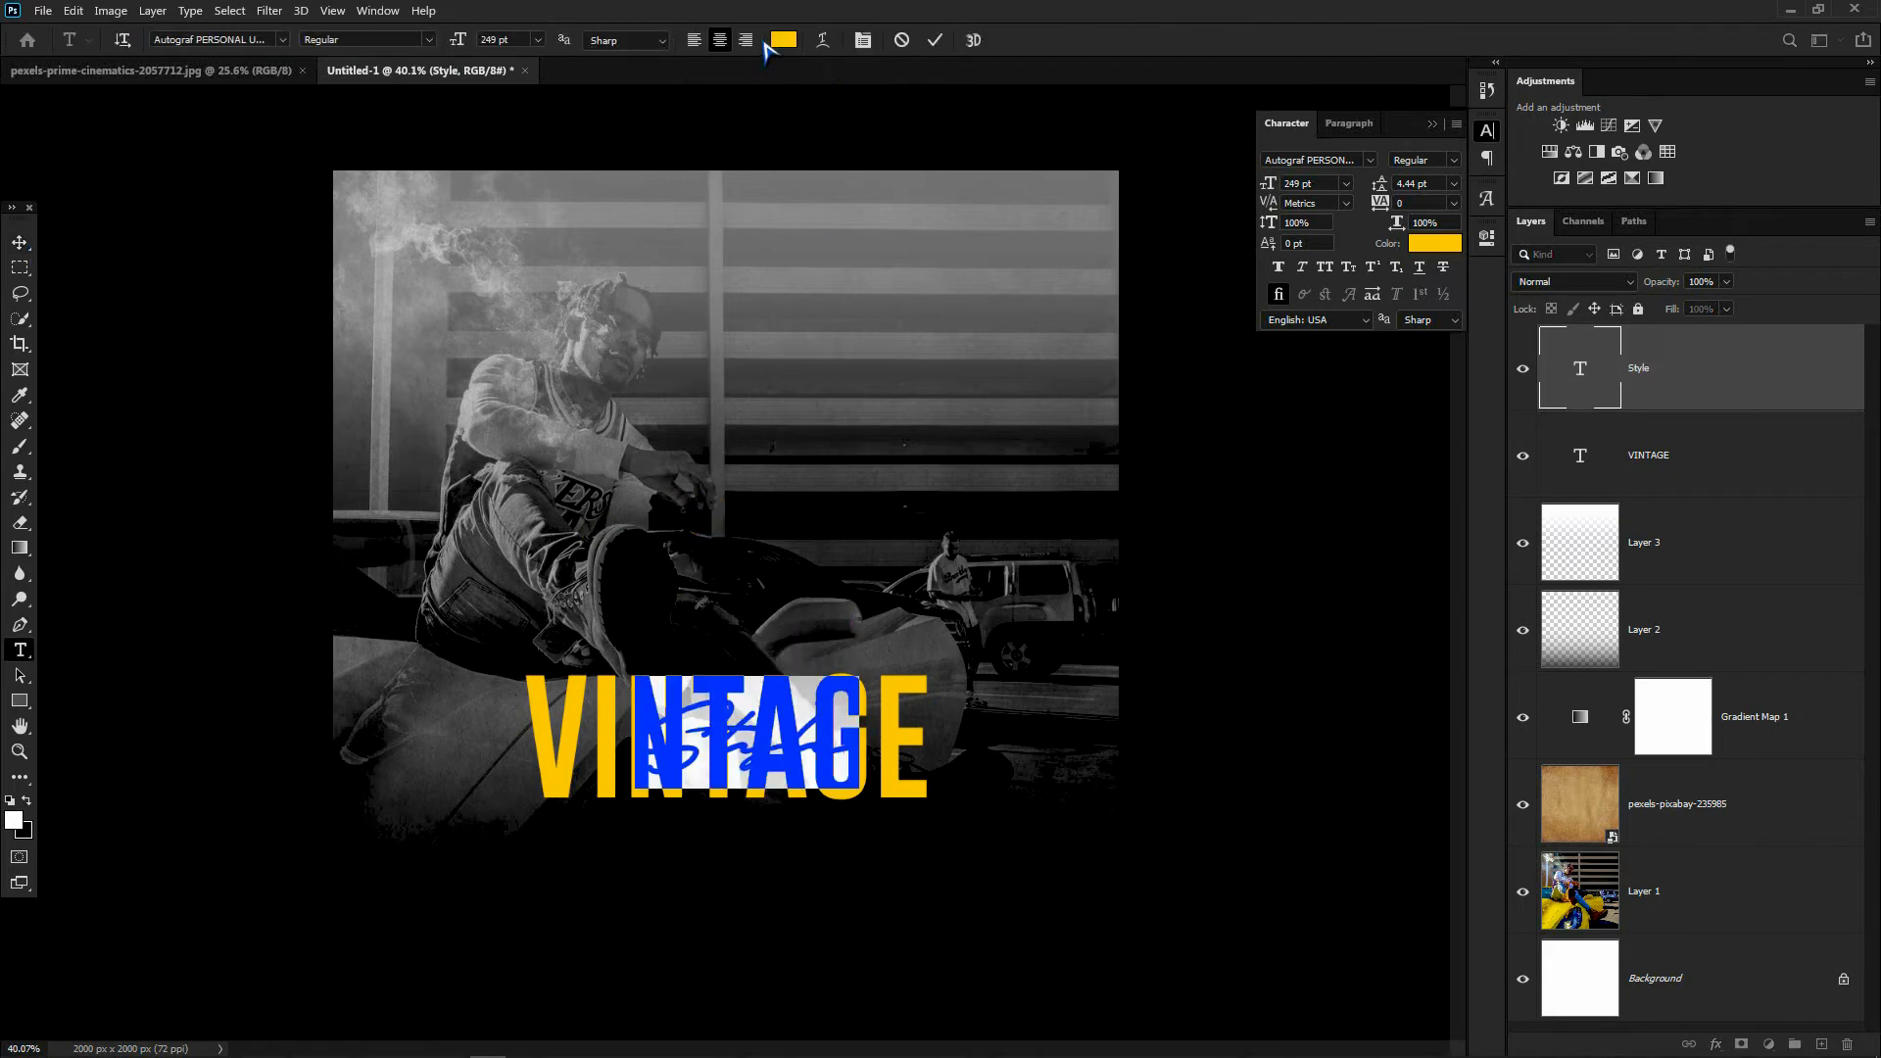
{"action": "left_click", "coordinate": [784, 39]}
{"action": "left_click", "coordinate": [1363, 691]}
{"action": "left_click", "coordinate": [1806, 680]}
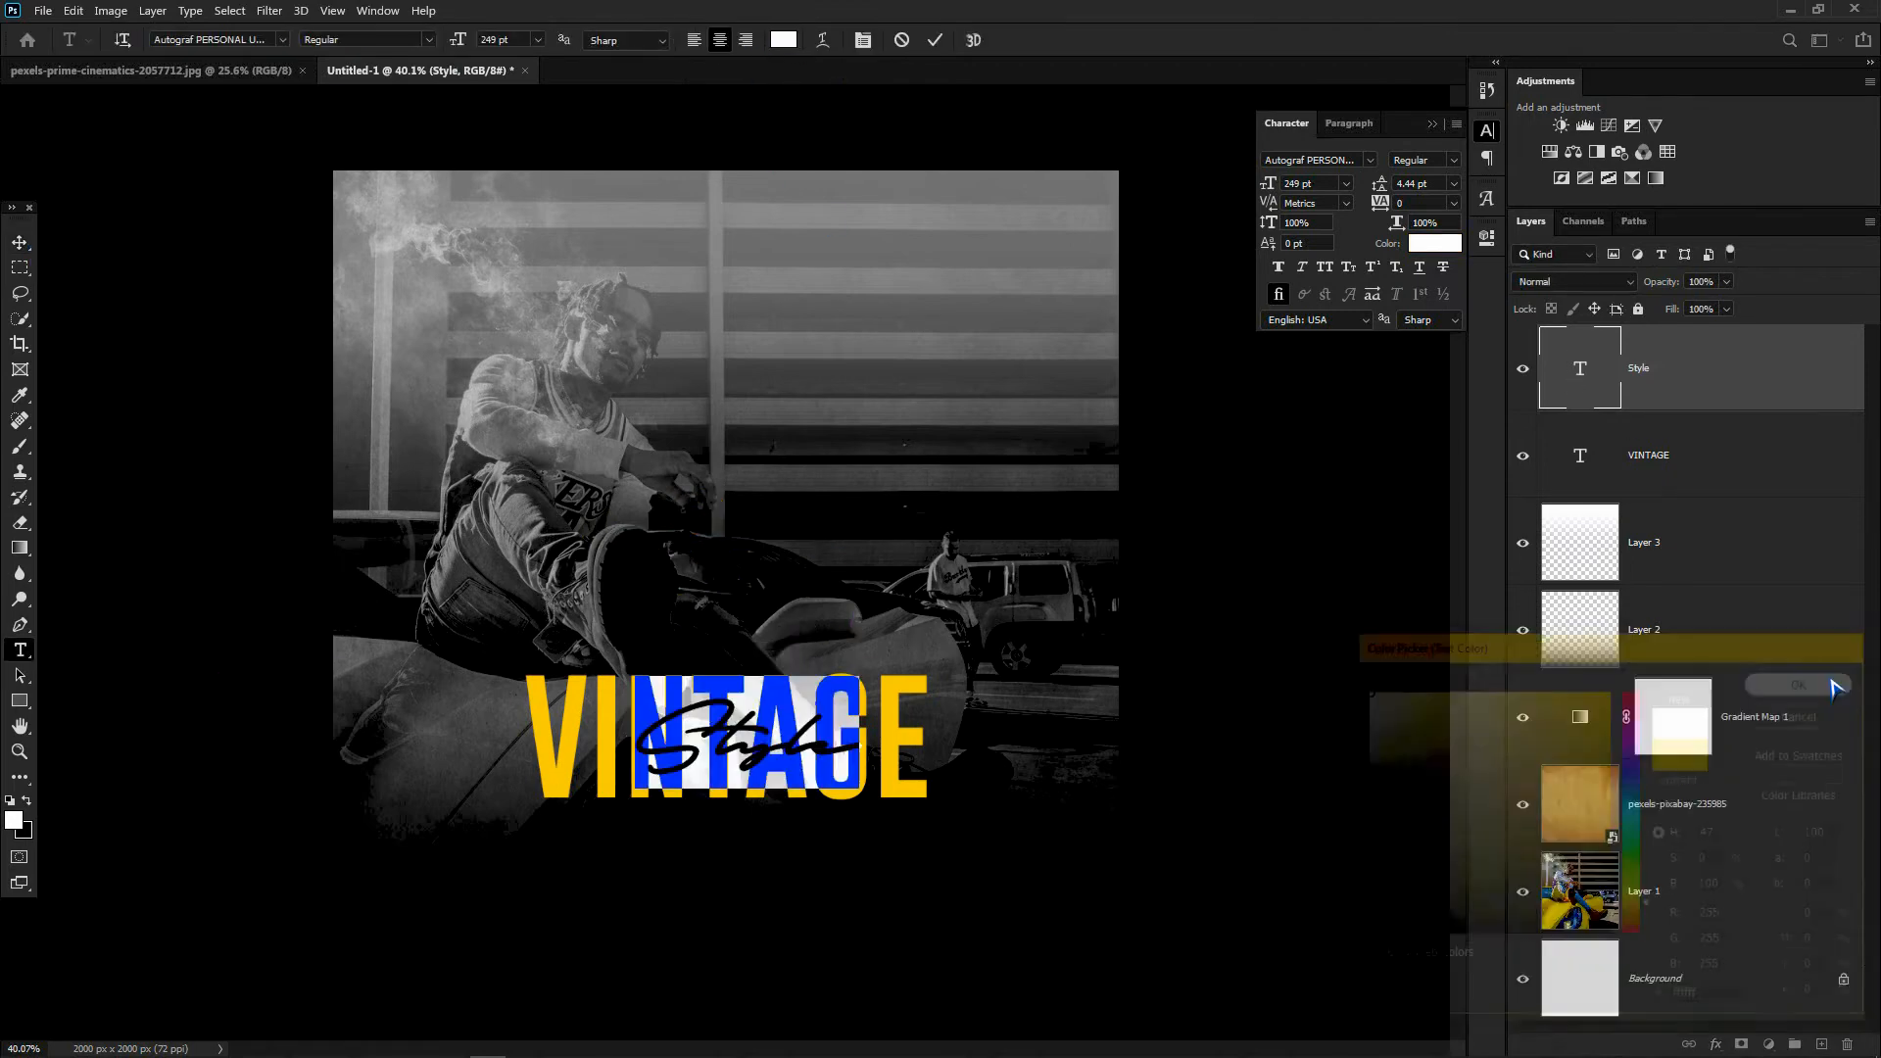
{"action": "left_click", "coordinate": [19, 242]}
- Enlarge the Style text to about 300 pt with Free Transform, keeping it centred over the title
{"action": "key", "text": "ctrl+t"}
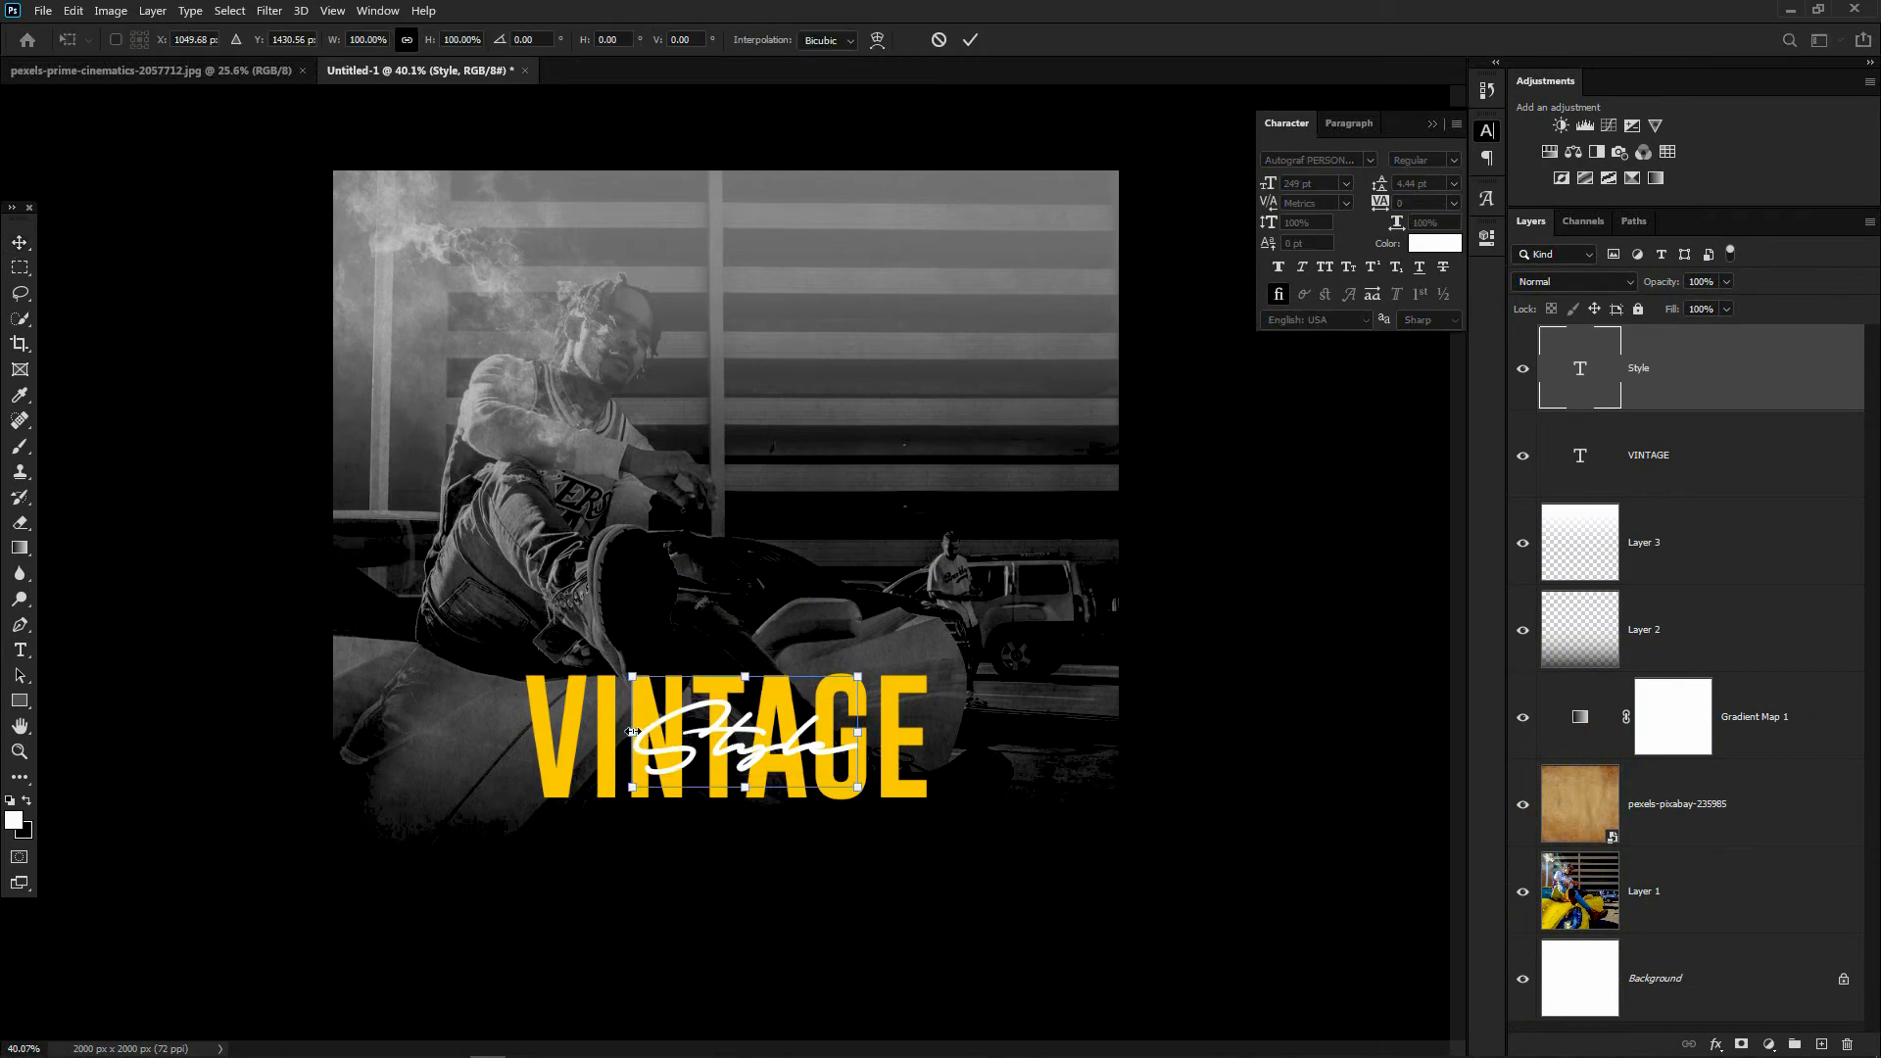
{"action": "left_click_drag", "start_coordinate": [632, 731], "coordinate": [610, 731]}
{"action": "key", "text": "Return"}
- Scale the VINTAGE text up to about 369 pt from its centre with Free Transform
{"action": "left_click", "coordinate": [1649, 455]}
{"action": "key", "text": "ctrl+t"}
{"action": "left_click_drag", "start_coordinate": [526, 799], "coordinate": [500, 806]}
{"action": "key", "text": "Return"}
- Set the area surrounding the canvas to Dark Gray and select the Style layer
{"action": "right_click", "coordinate": [1320, 526]}
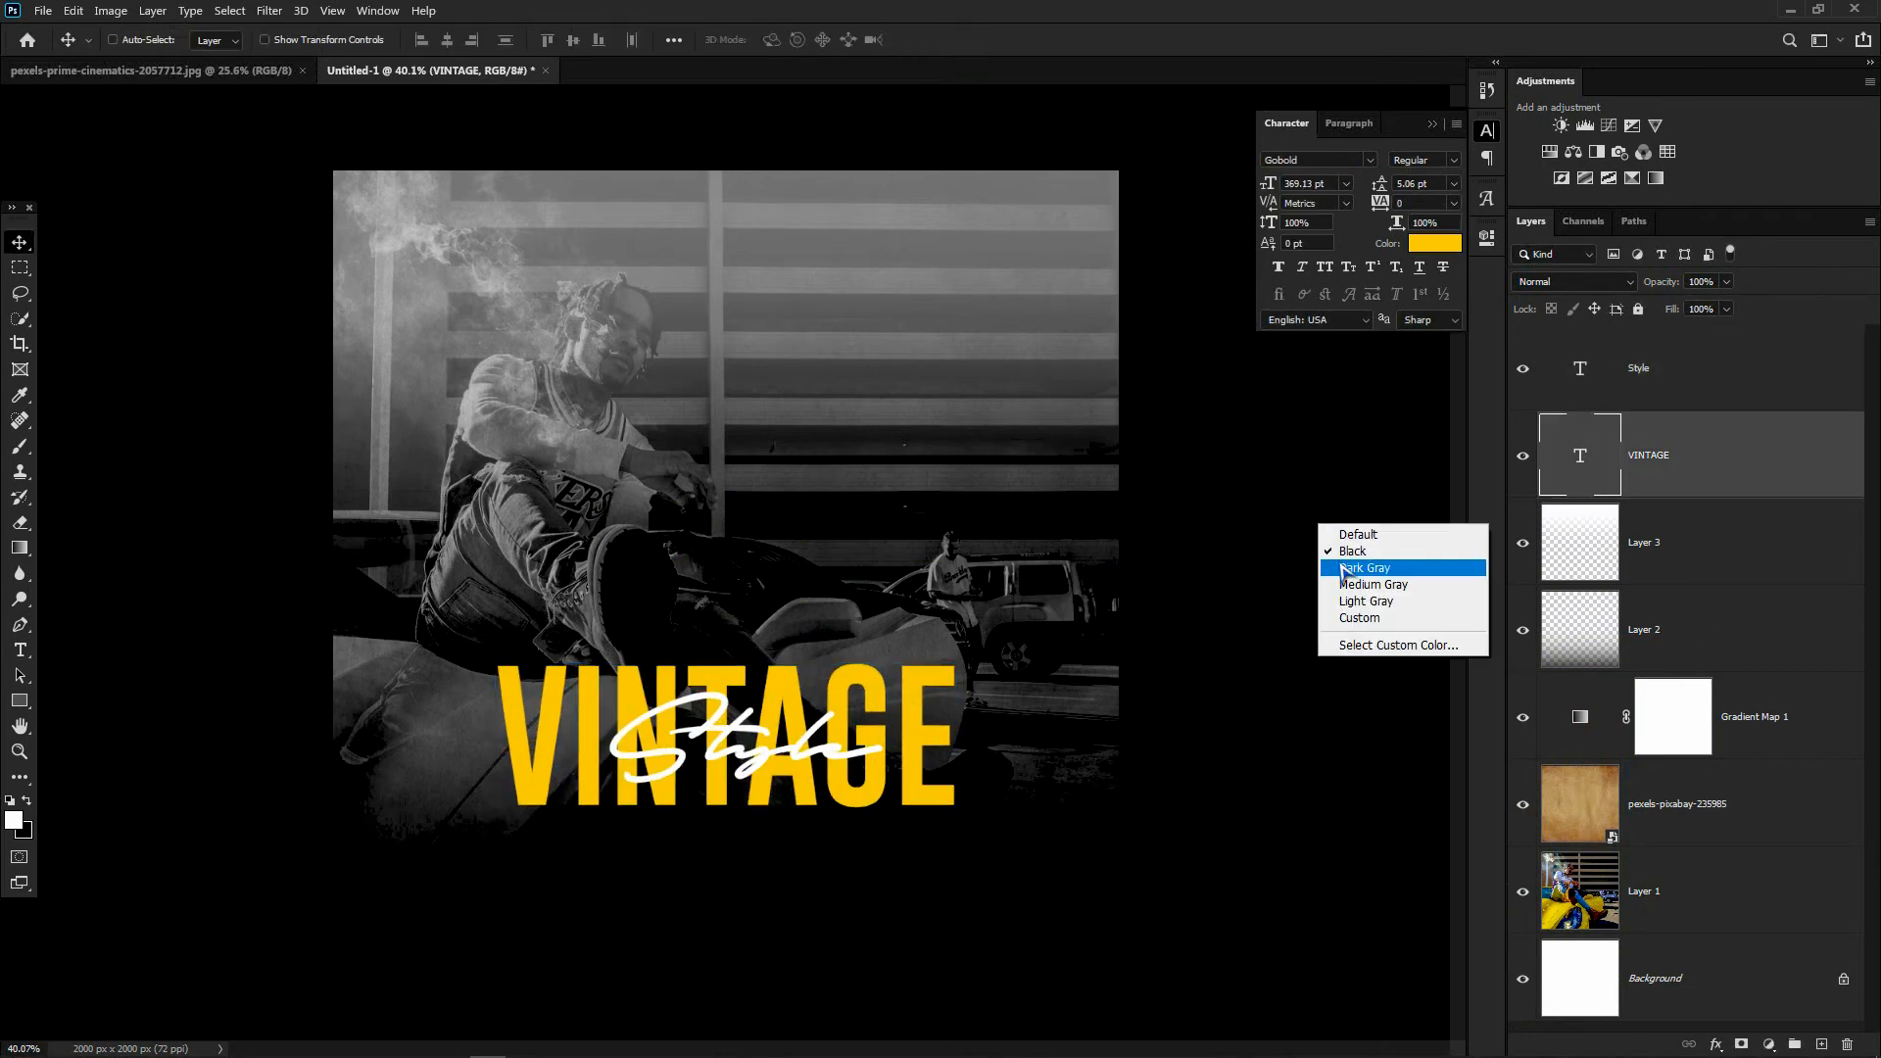
{"action": "left_click", "coordinate": [1343, 570]}
{"action": "scroll", "coordinate": [566, 845], "scroll_direction": "down", "scroll_amount": 1}
{"action": "key", "text": "alt+]"}
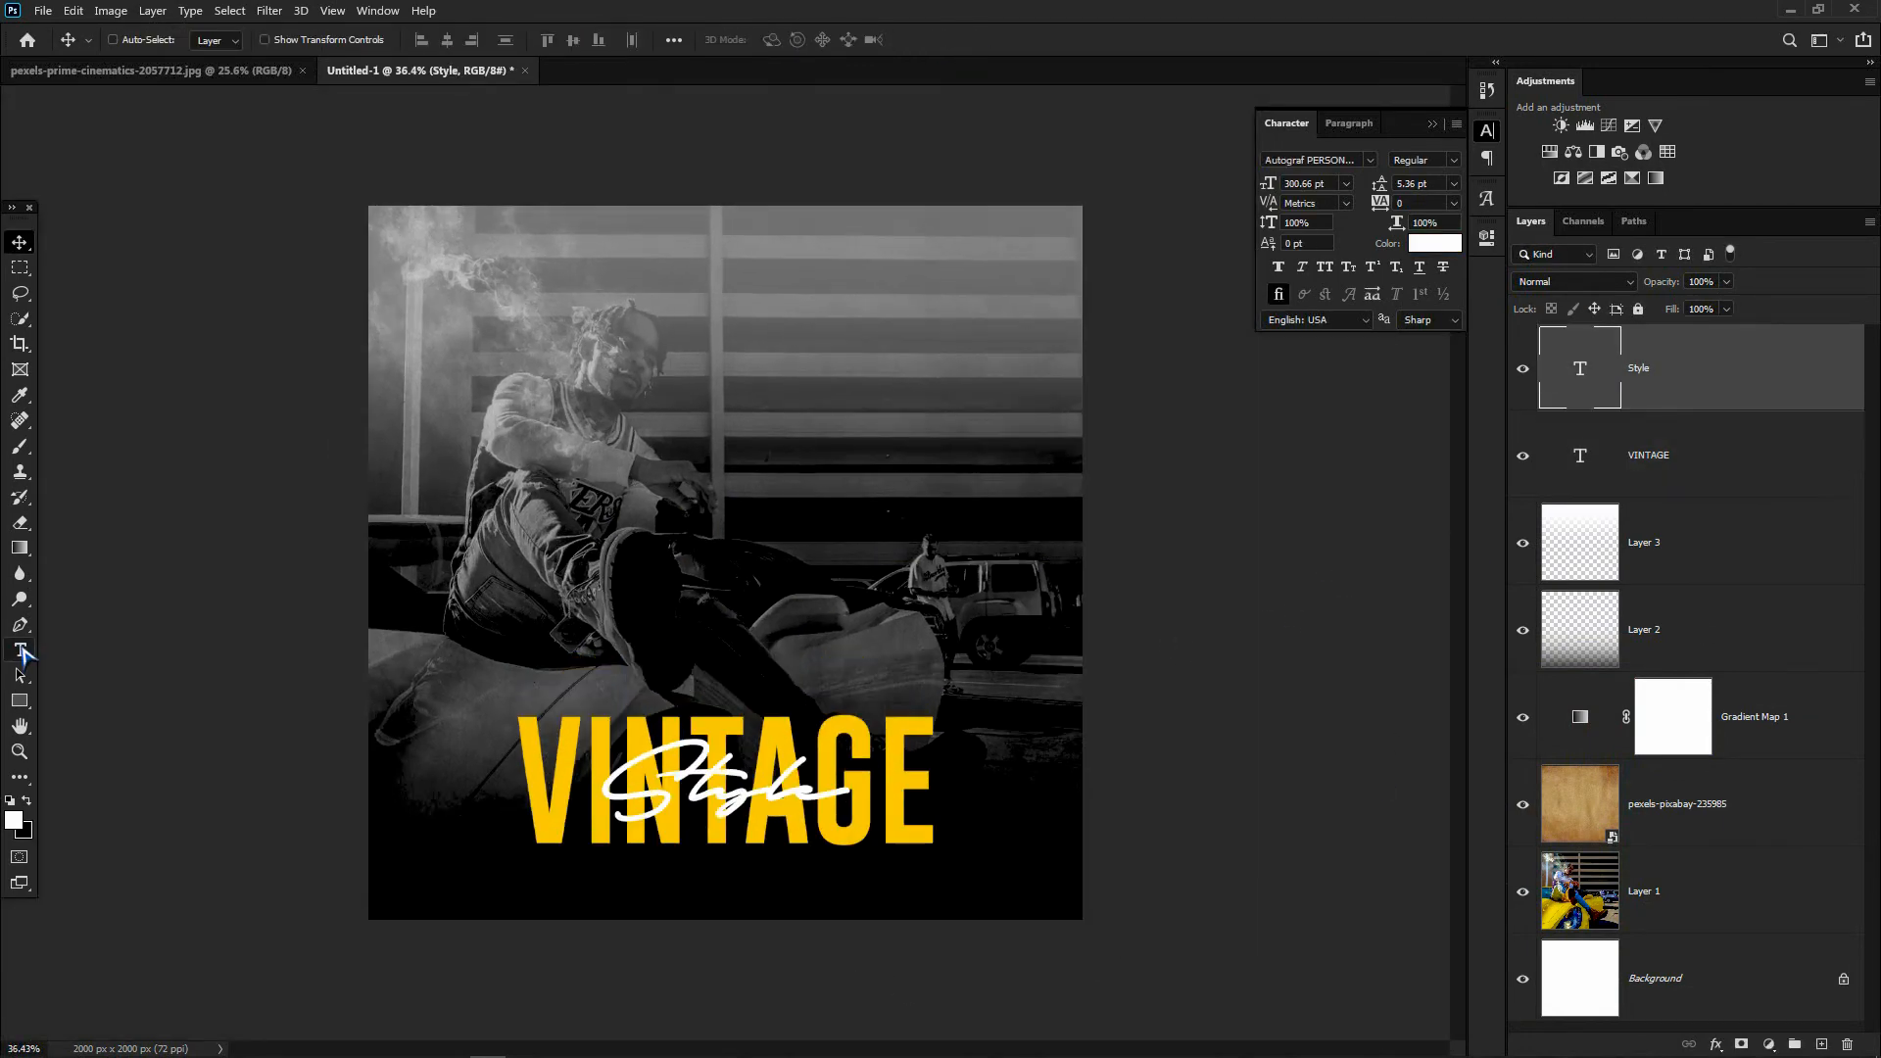
- Add the text COVERART above the VINTAGE title and set its font to Gobold Extra1 Regular
{"action": "left_click", "coordinate": [19, 650]}
{"action": "left_click", "coordinate": [821, 671]}
{"action": "type", "text": "COVERART"}
{"action": "left_click", "coordinate": [1332, 161]}
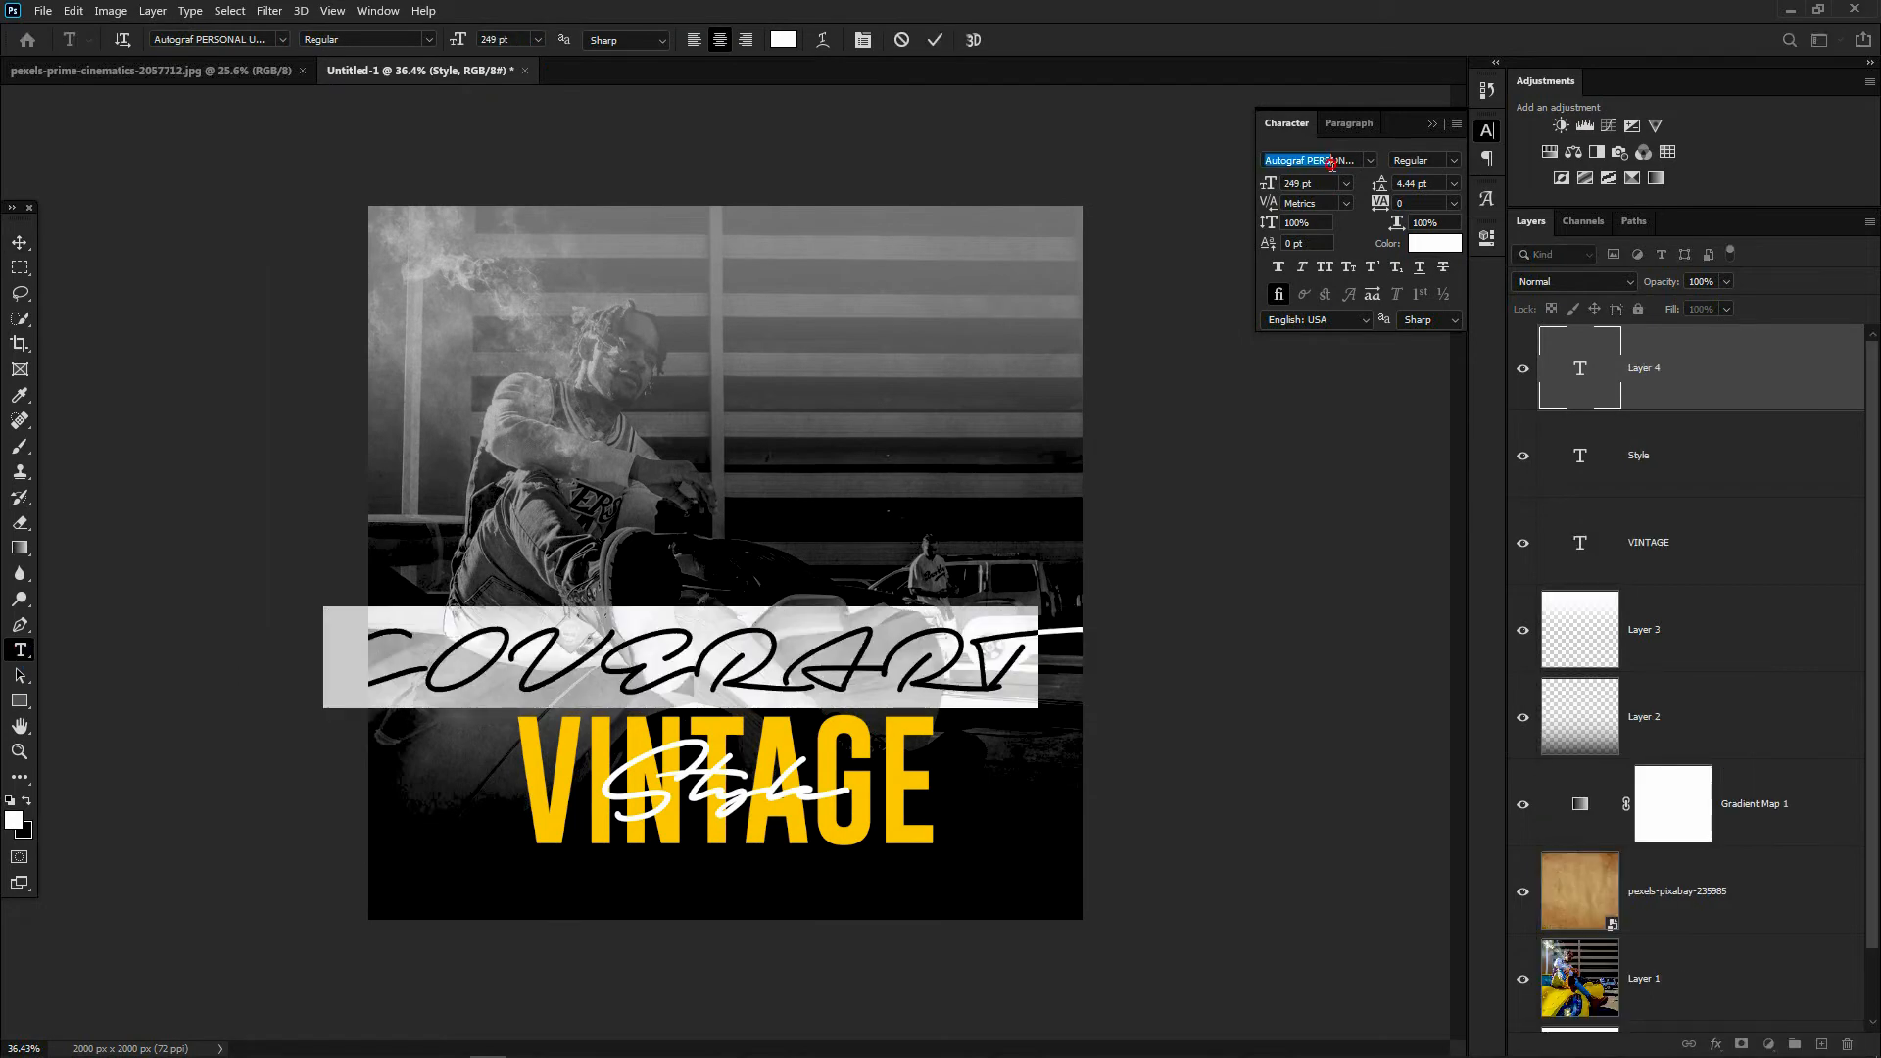
{"action": "type", "text": "gobold Extra1"}
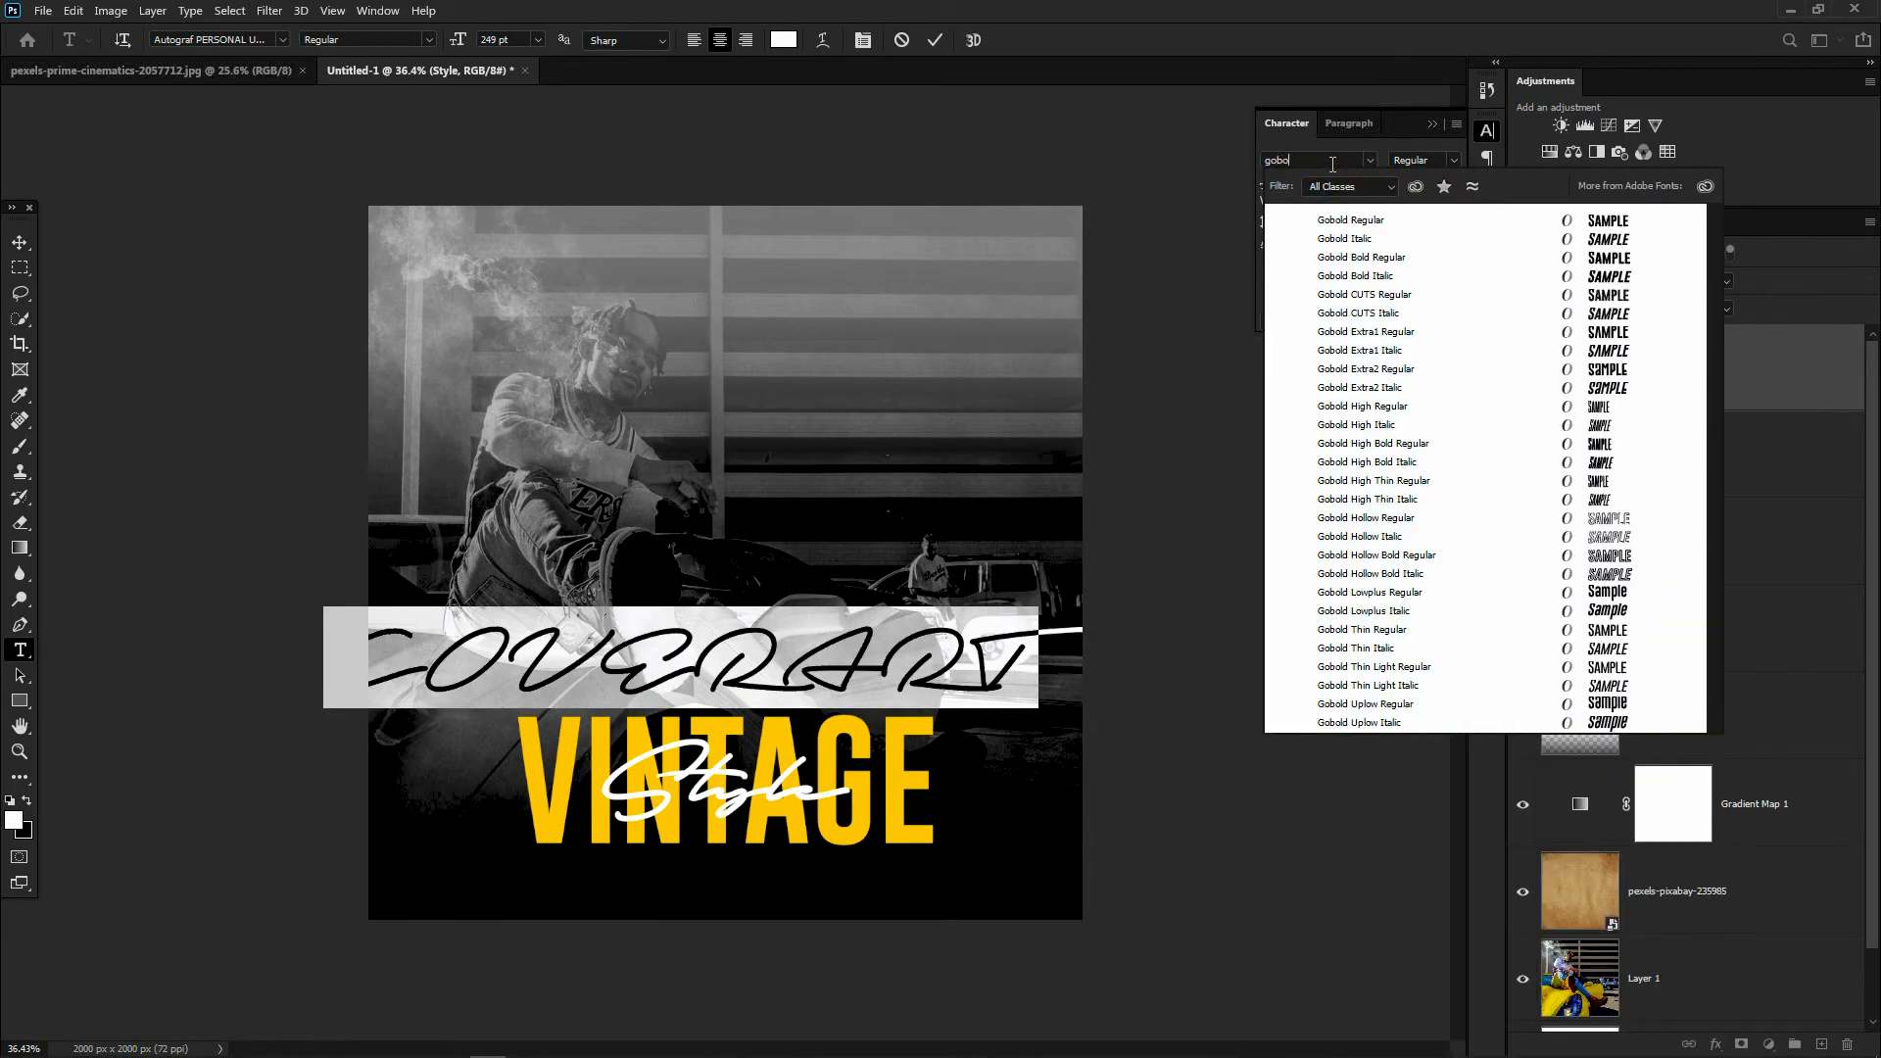
{"action": "left_click", "coordinate": [1377, 333]}
- Set the COVERART text to 35 pt with a tracking of 1180
{"action": "left_click_drag", "start_coordinate": [1269, 183], "coordinate": [1100, 307]}
{"action": "left_click_drag", "start_coordinate": [1380, 202], "coordinate": [1496, 203]}
{"action": "left_click_drag", "start_coordinate": [1287, 196], "coordinate": [1231, 208]}
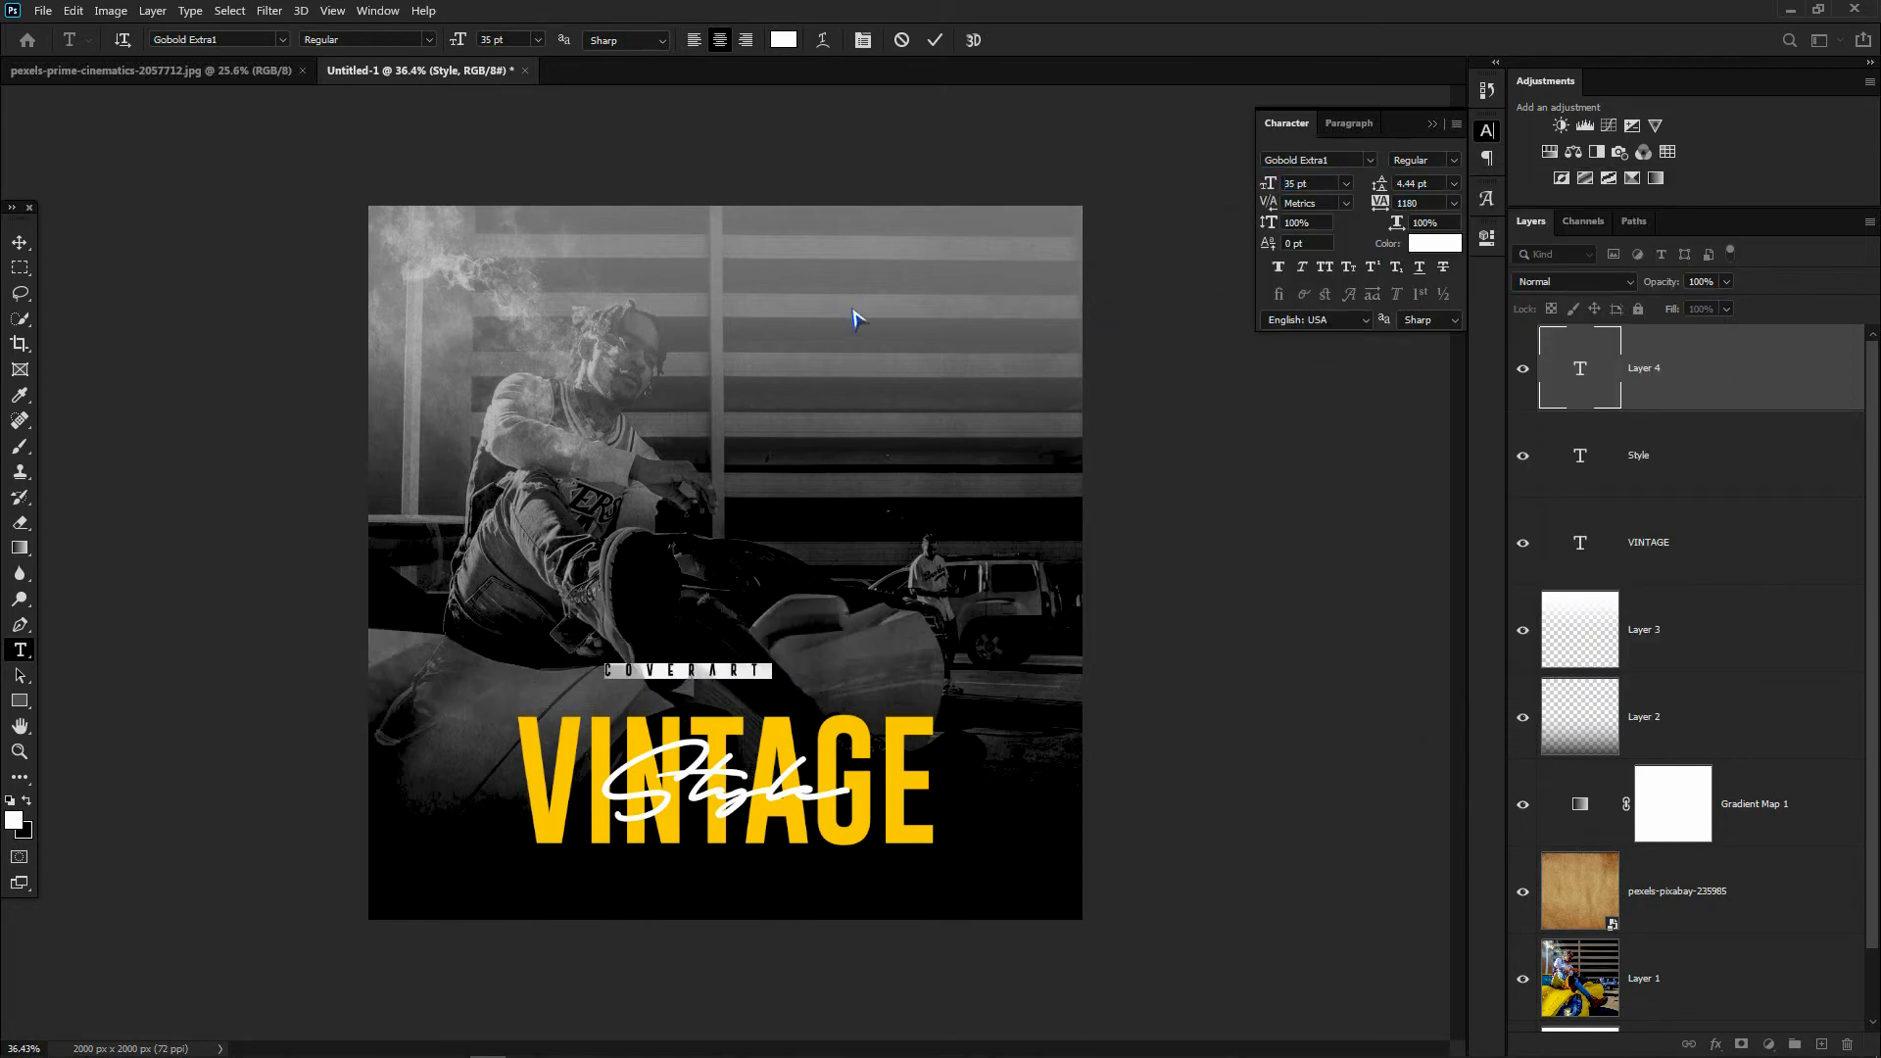
{"action": "left_click", "coordinate": [934, 40]}
- Move the COVERART text down so it sits centred just above the VINTAGE title
{"action": "key", "text": "v"}
{"action": "key", "text": "shift+Down"}
{"action": "key", "text": "shift+Down"}
{"action": "key", "text": "shift+Down"}
{"action": "key", "text": "shift+Down"}
{"action": "key", "text": "shift+Down"}
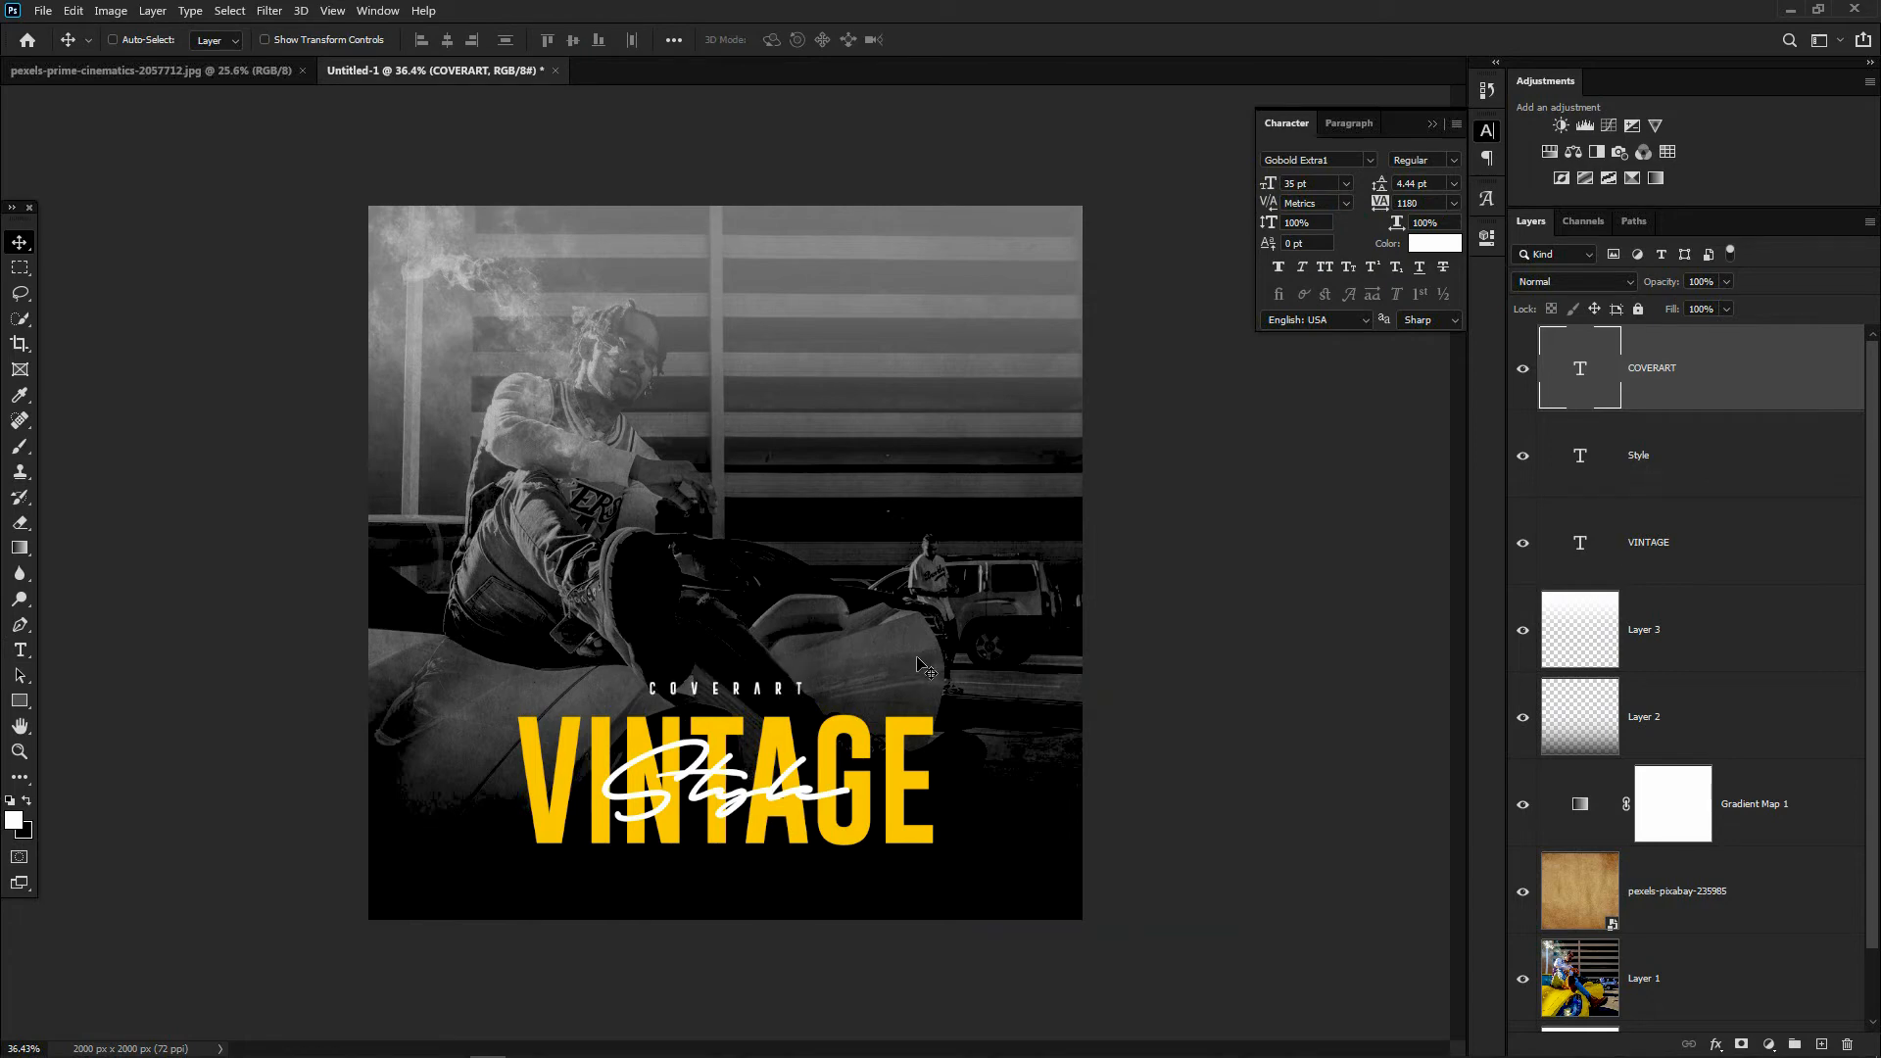
- Place the wrinkled-paper image 13.jpg, scaled to about 306% to cover the whole canvas, and blend it with Overlay
{"action": "key", "text": "ctrl+0"}
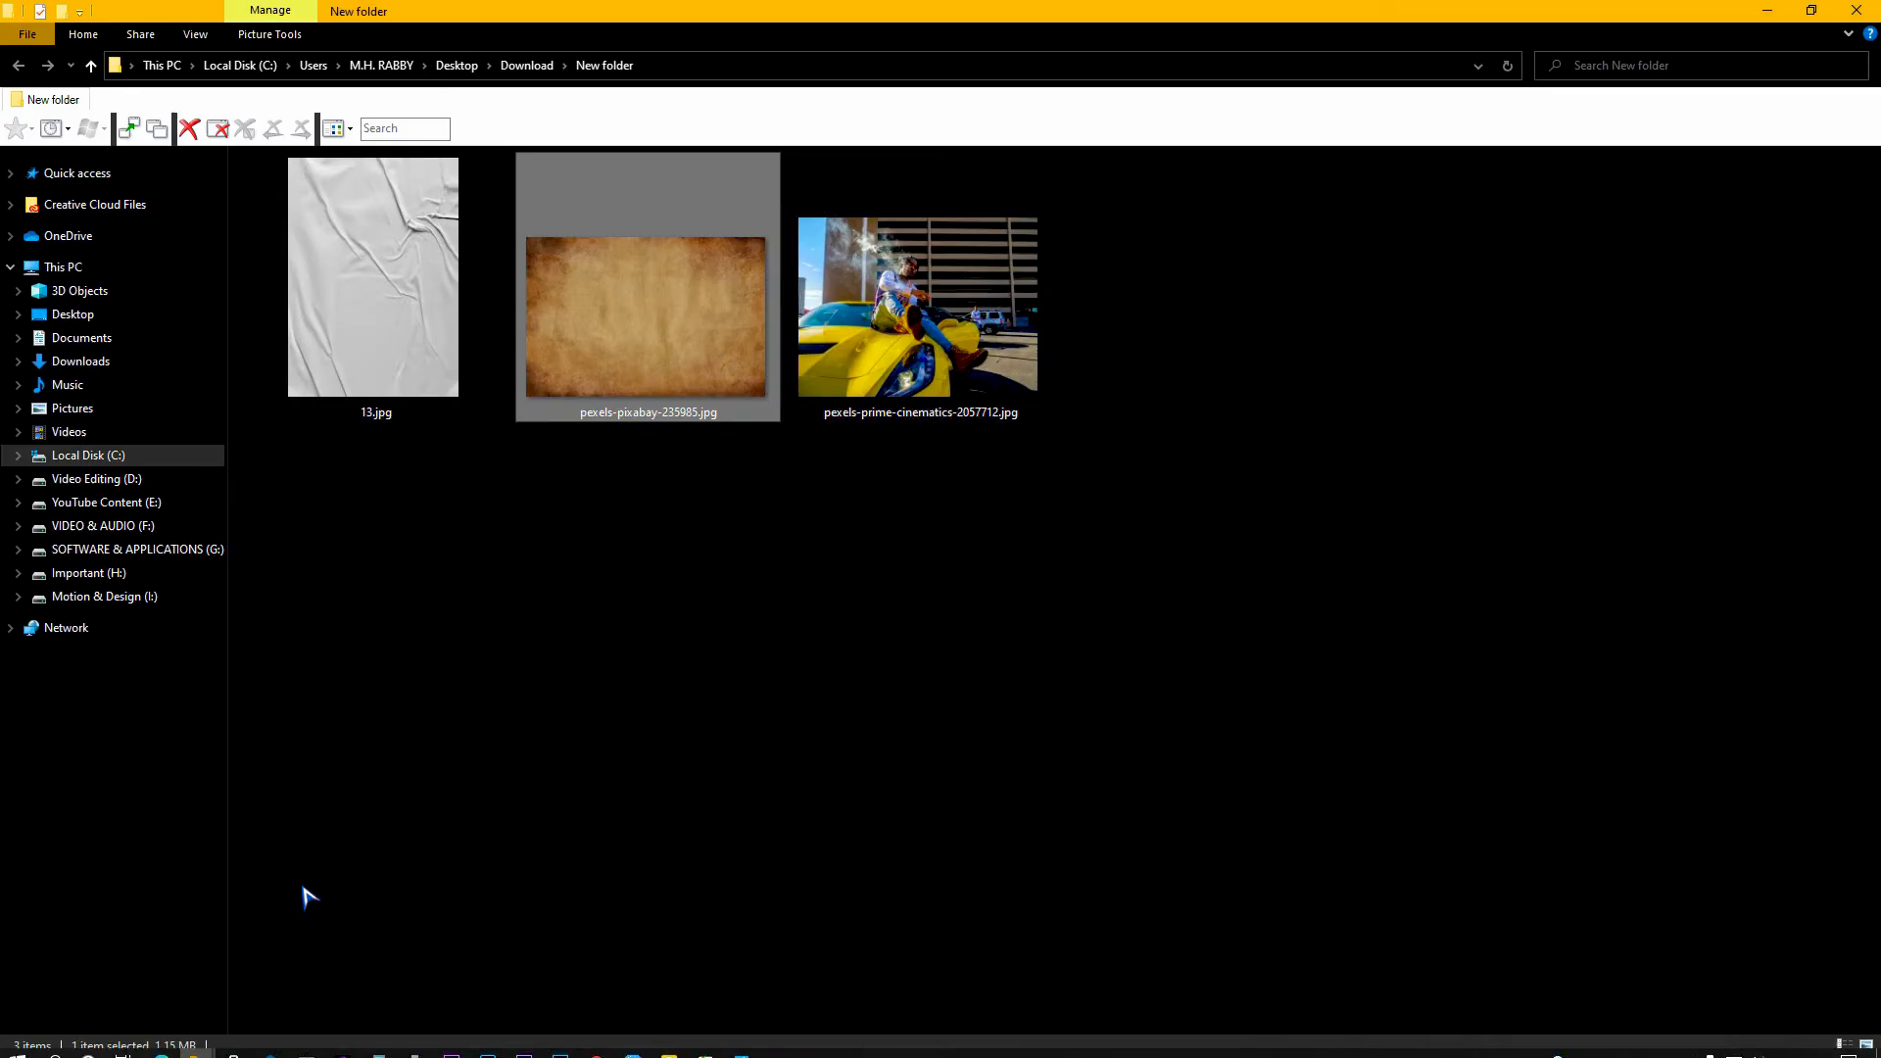
{"action": "left_click_drag", "start_coordinate": [360, 318], "coordinate": [753, 584]}
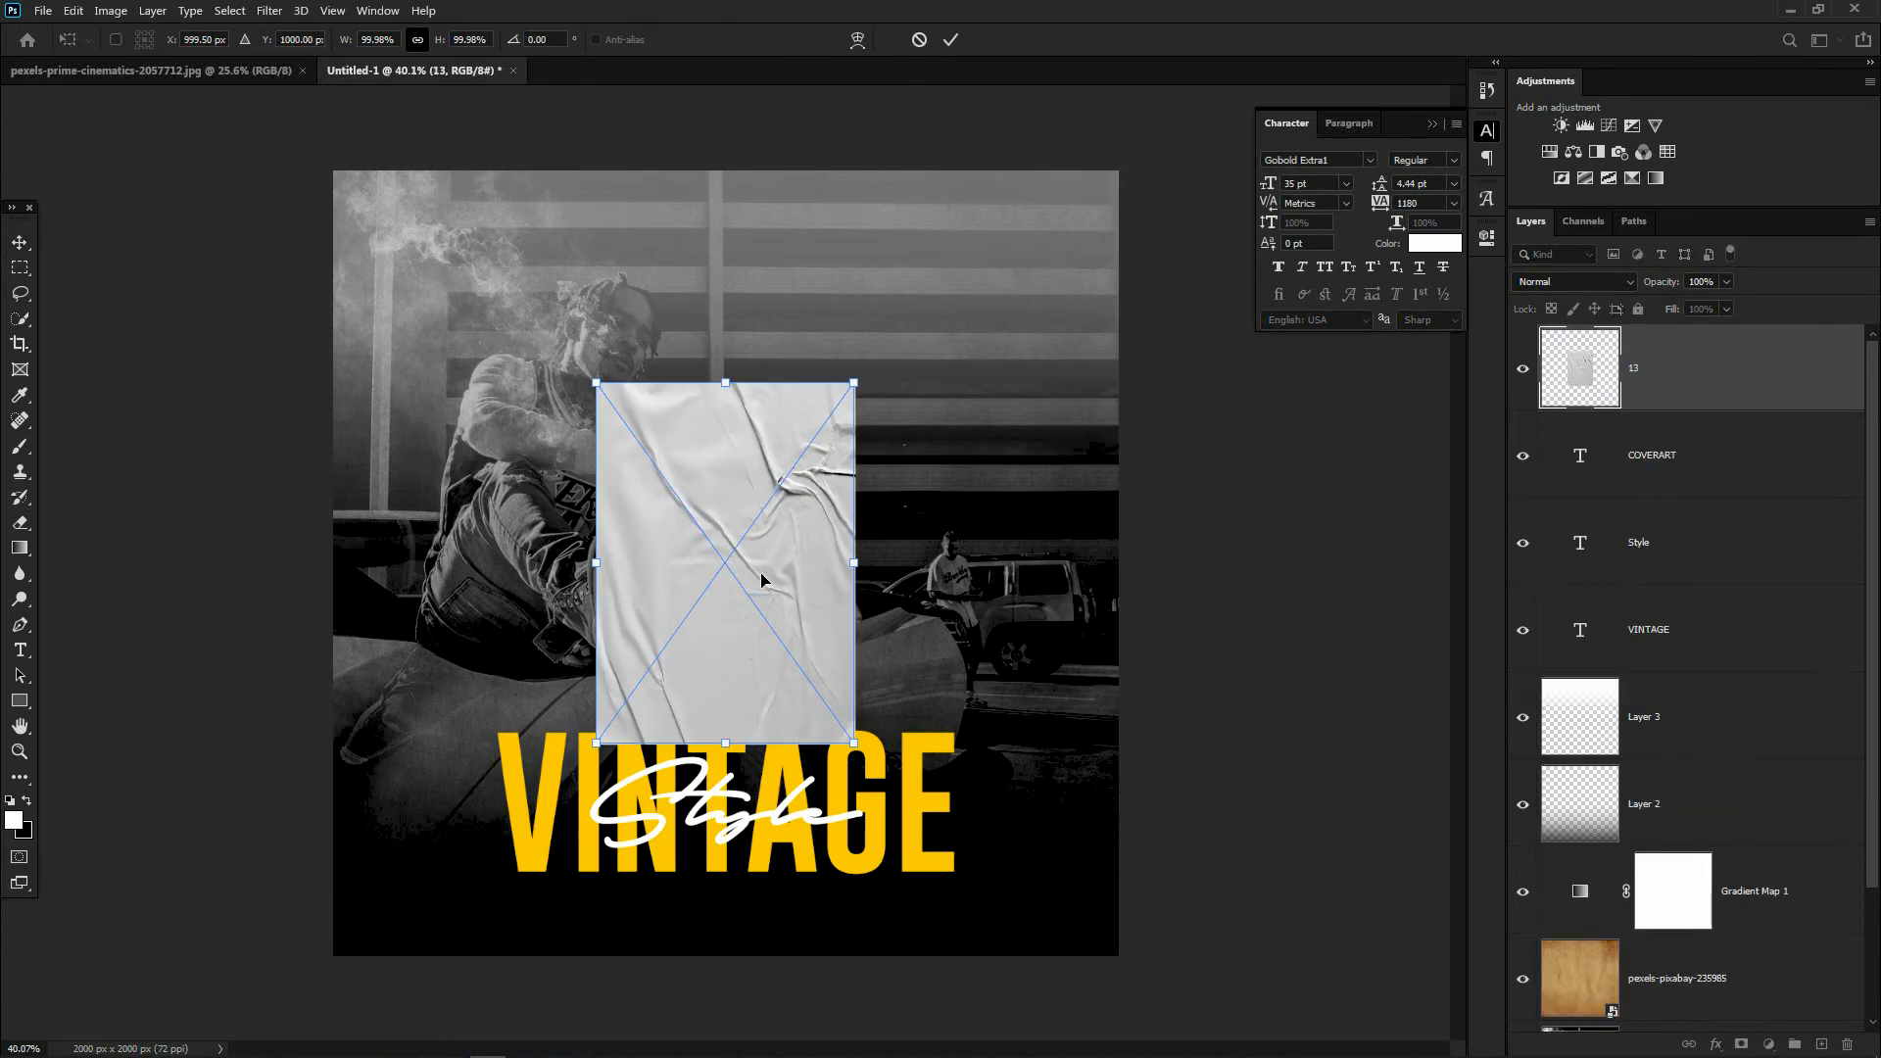
{"action": "left_click_drag", "start_coordinate": [856, 384], "coordinate": [1233, 90]}
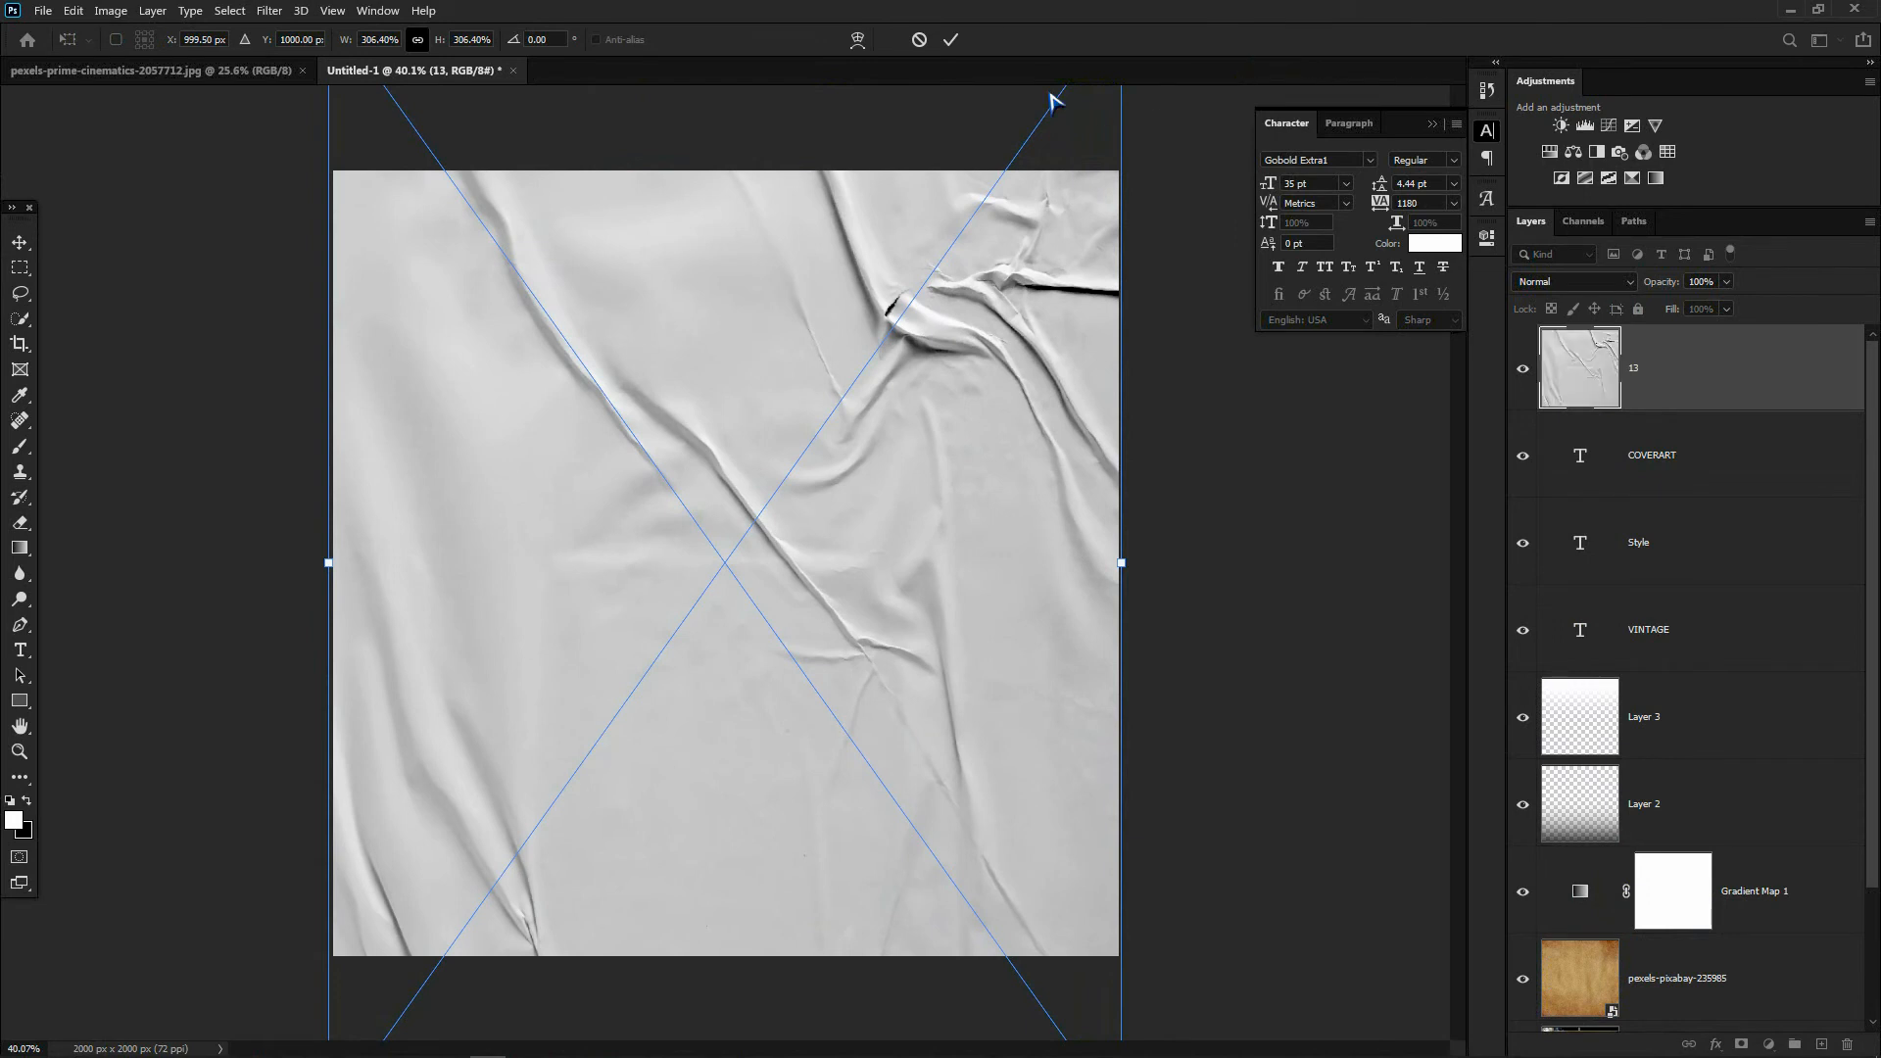
{"action": "left_click", "coordinate": [950, 39]}
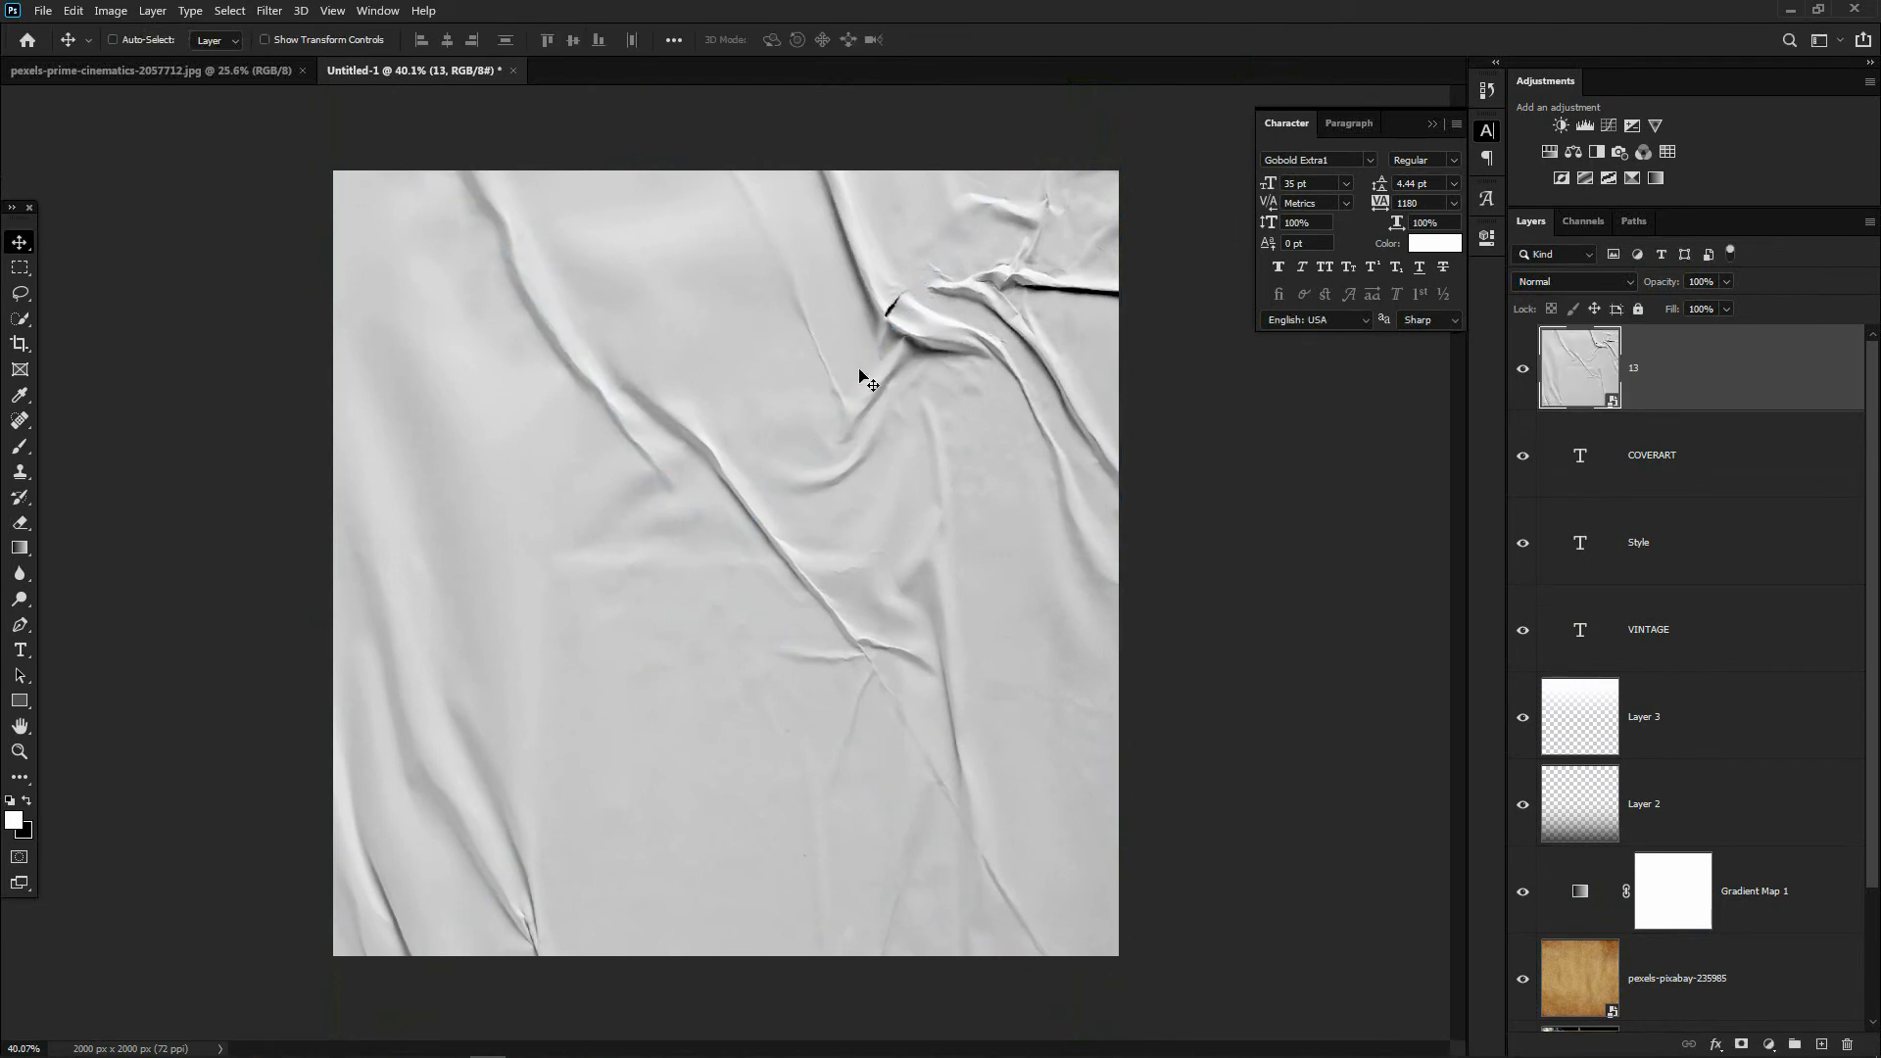
{"action": "left_click", "coordinate": [1548, 283]}
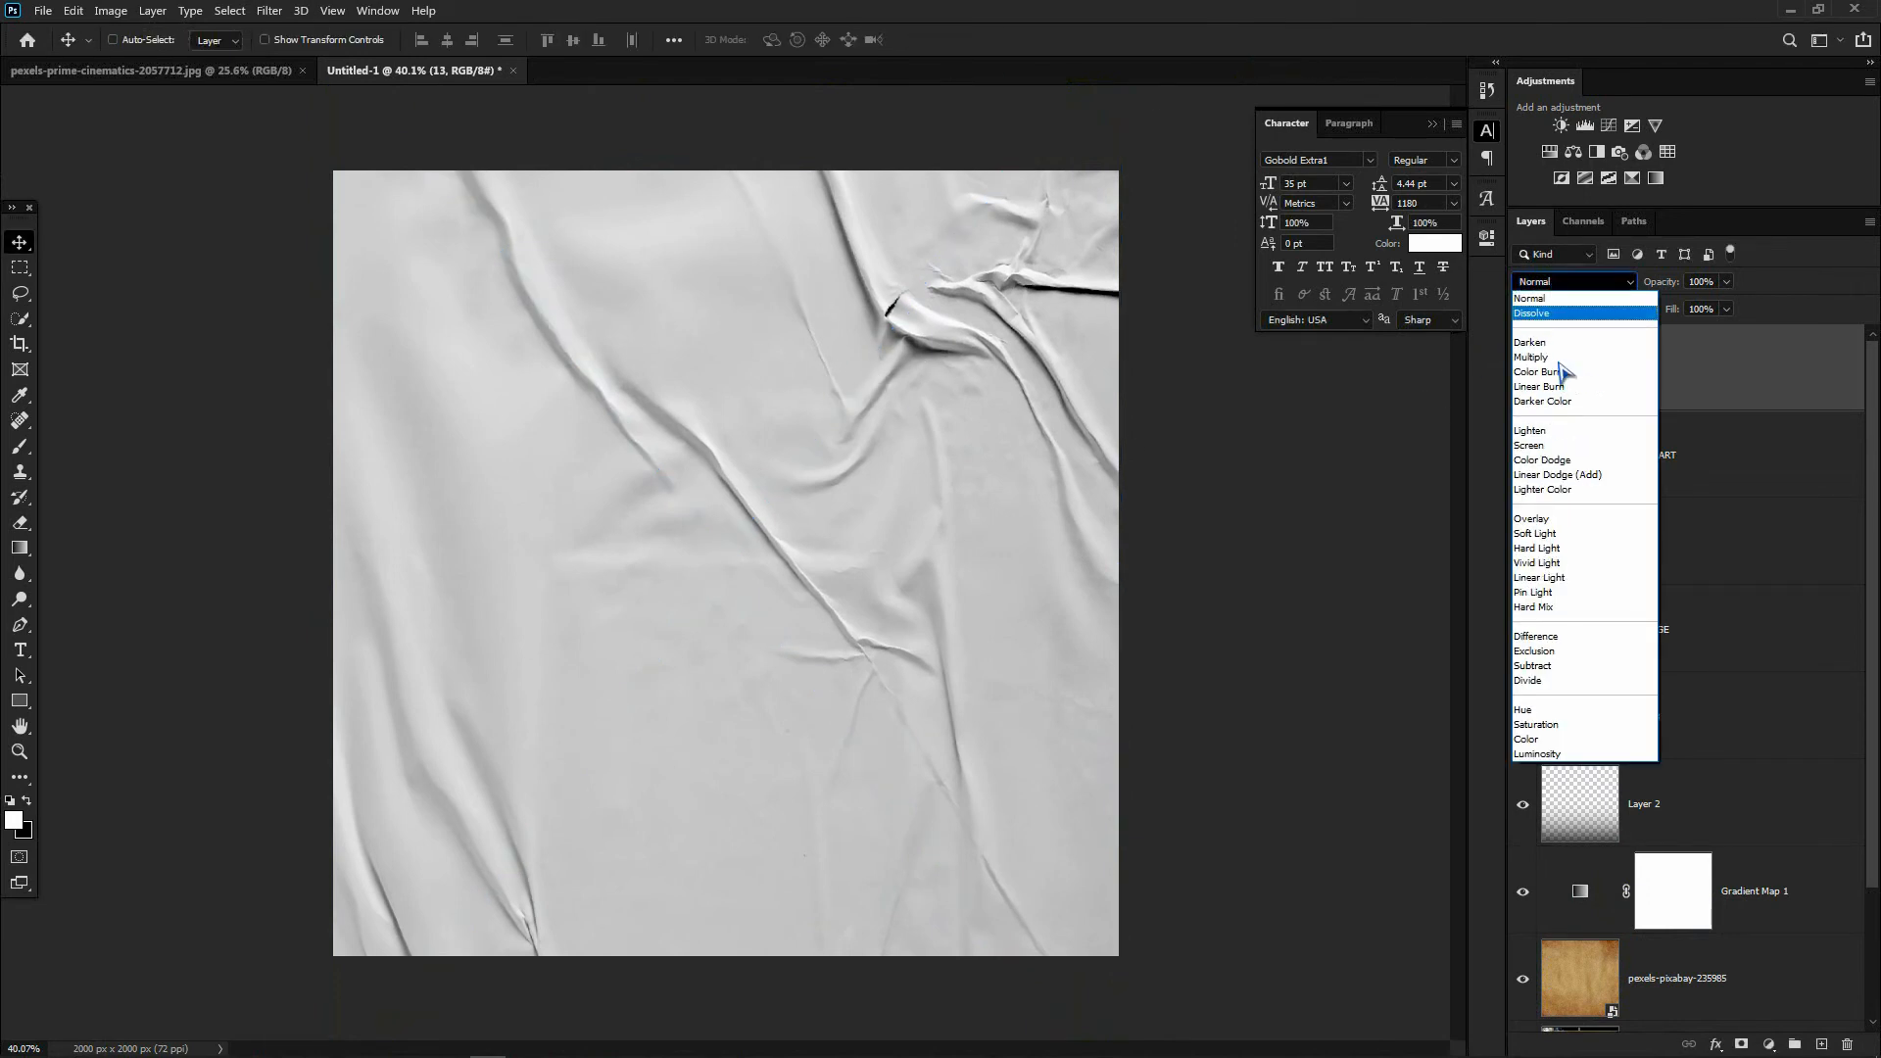
{"action": "left_click", "coordinate": [1532, 519]}
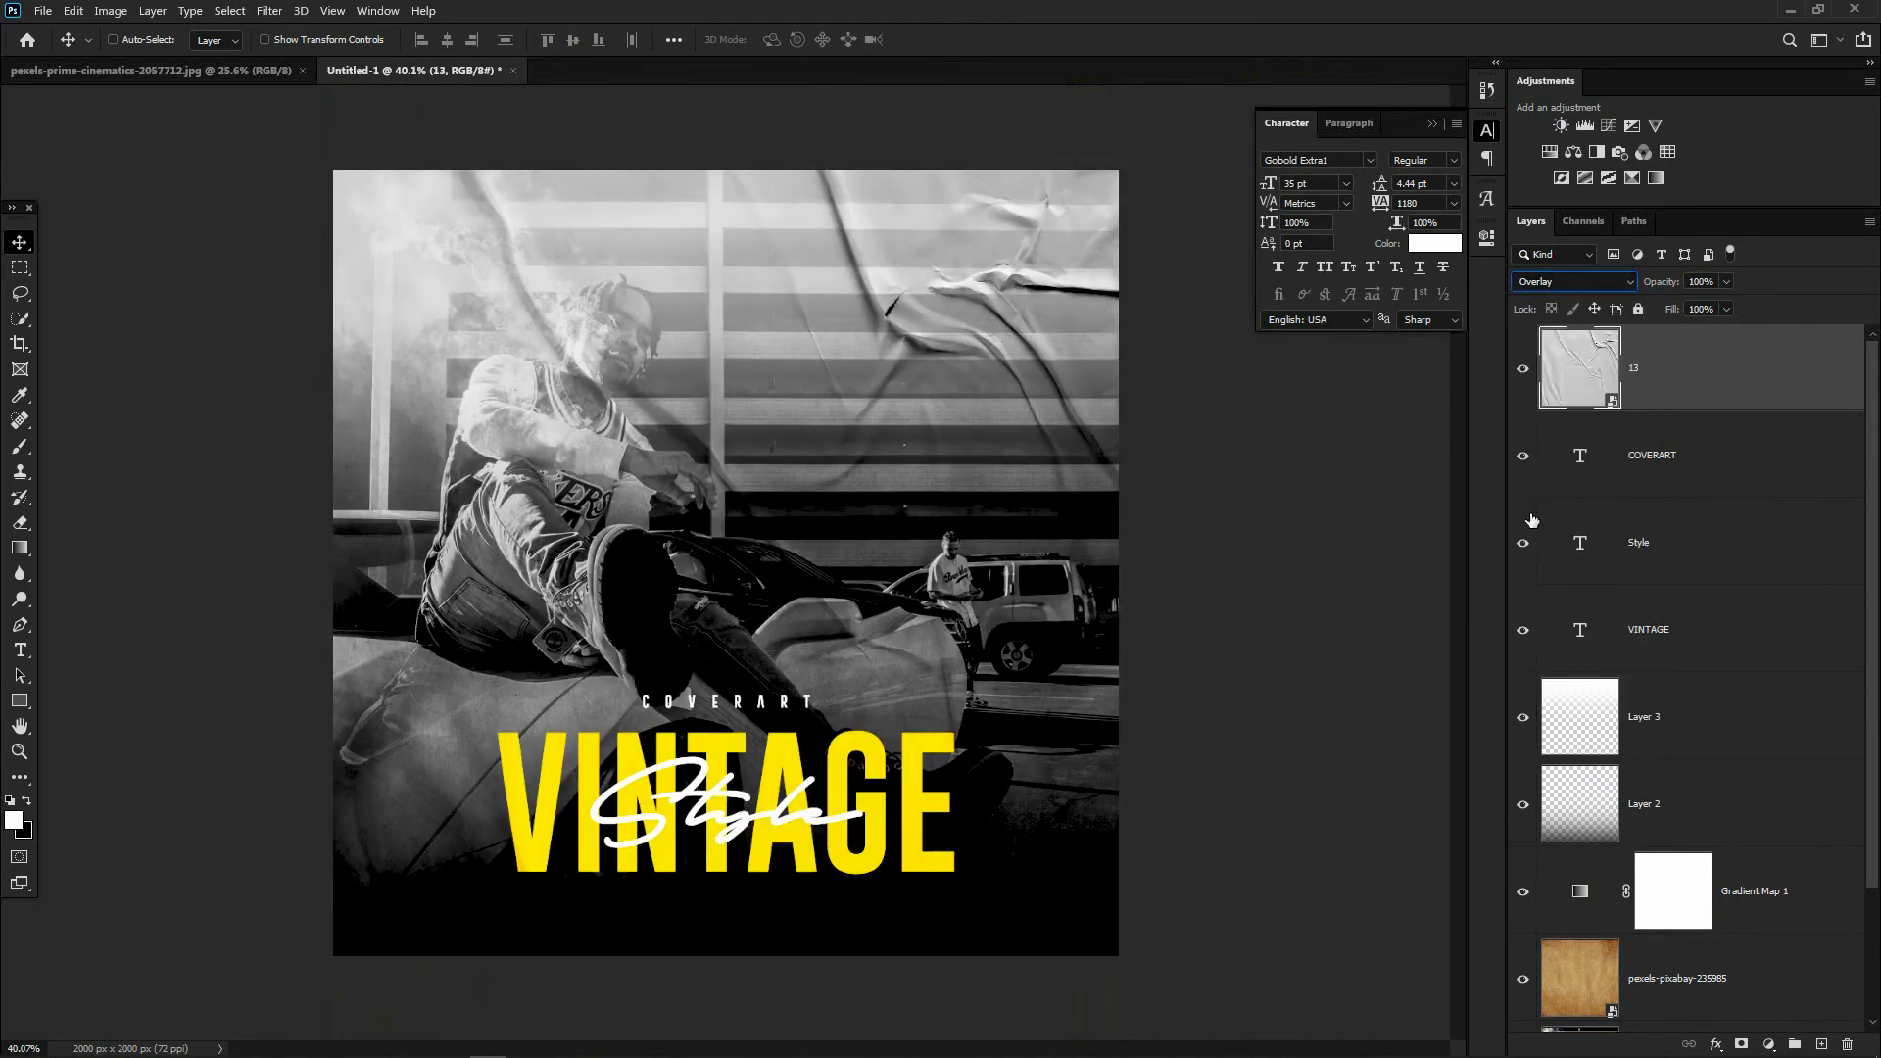
- Lower the opacity of Layer 3 to 29%
{"action": "left_click", "coordinate": [1783, 730]}
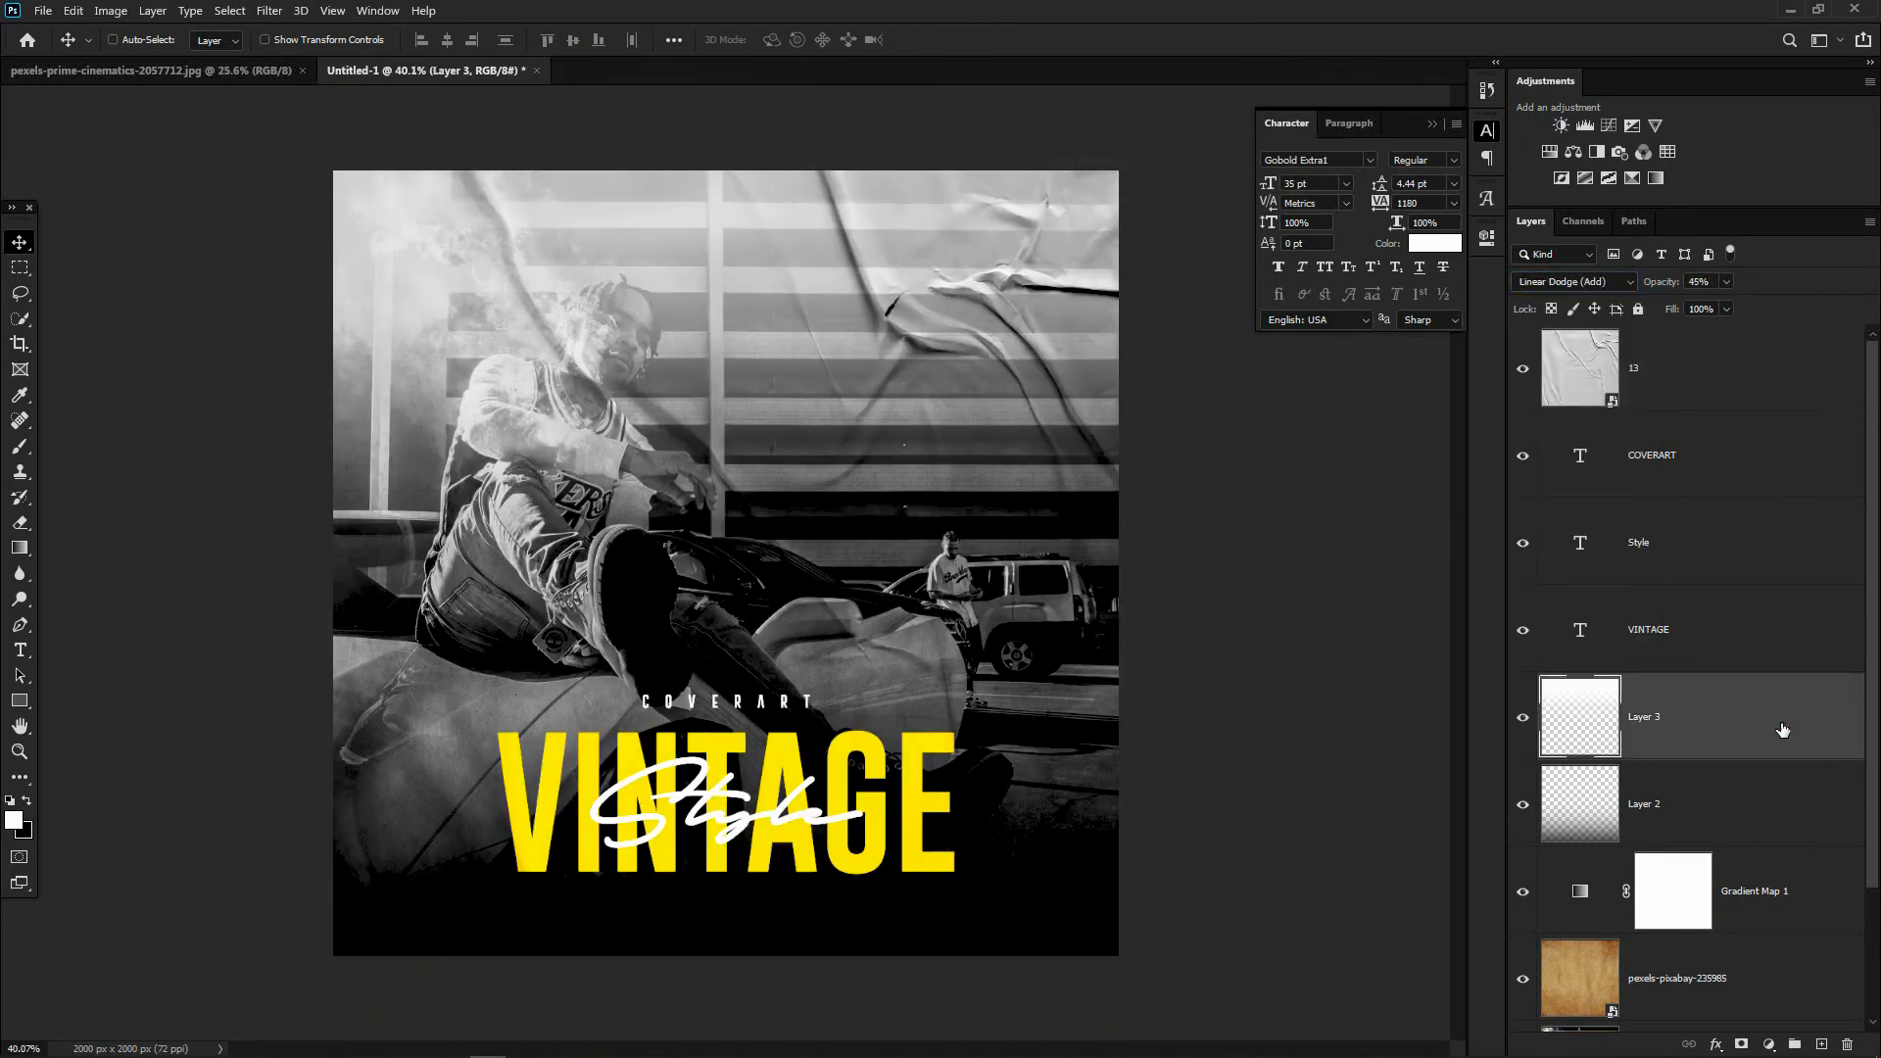
{"action": "left_click_drag", "start_coordinate": [1666, 282], "coordinate": [1642, 282]}
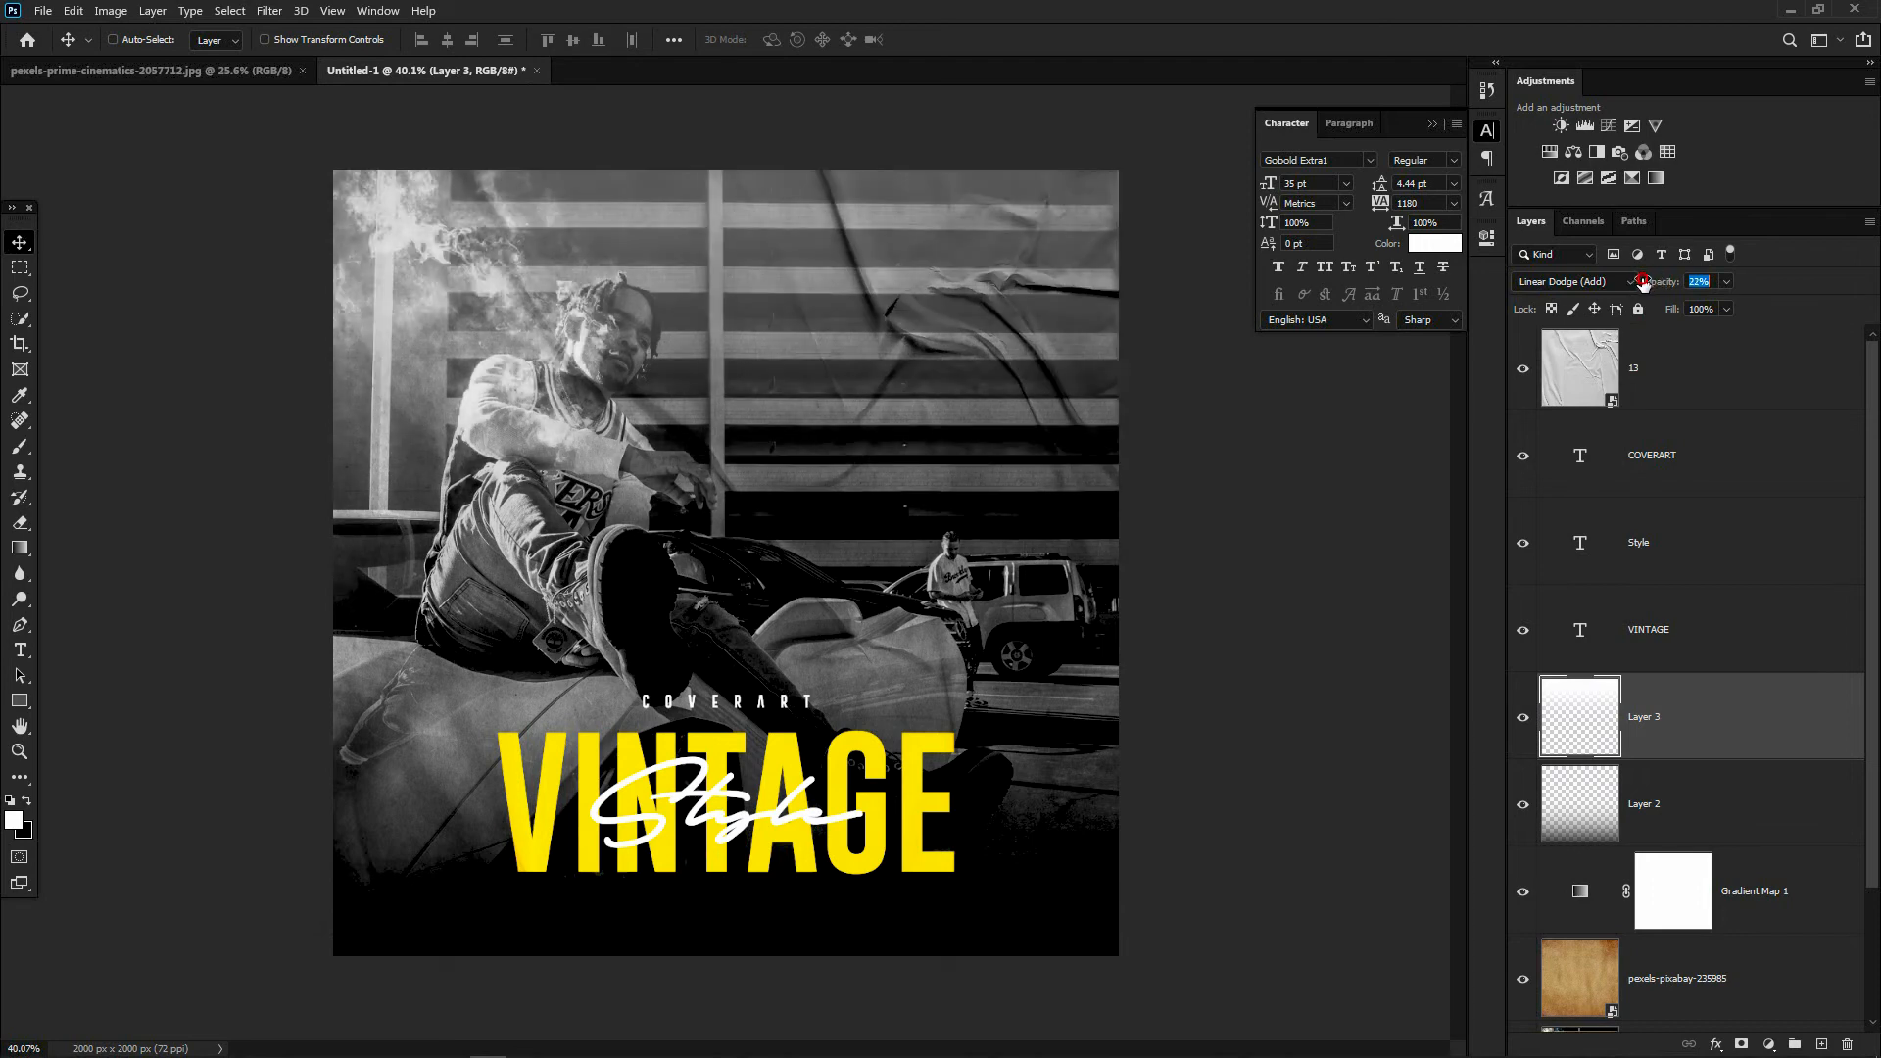
{"action": "left_click_drag", "start_coordinate": [1645, 282], "coordinate": [1651, 282]}
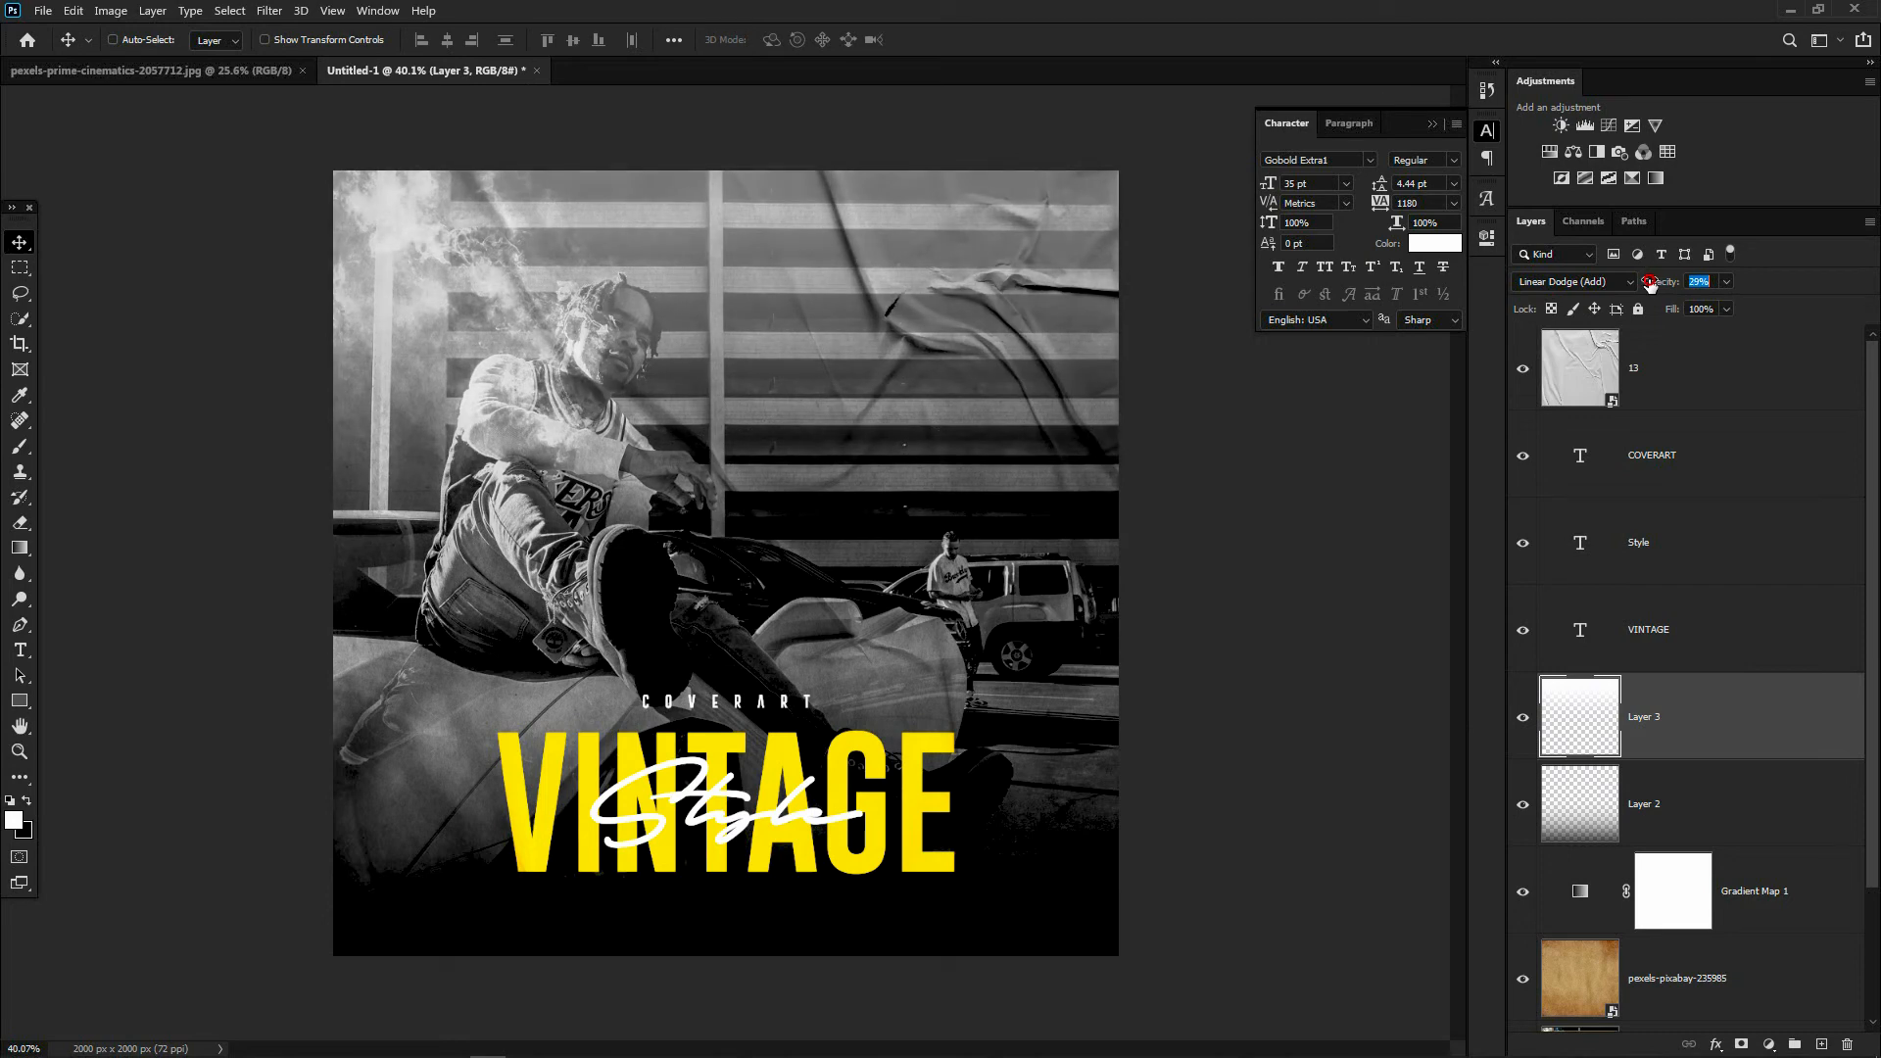
- Combine all layers from 13 down to Layer 1, excluding the Background, into one Smart Object
{"action": "left_click", "coordinate": [1666, 368]}
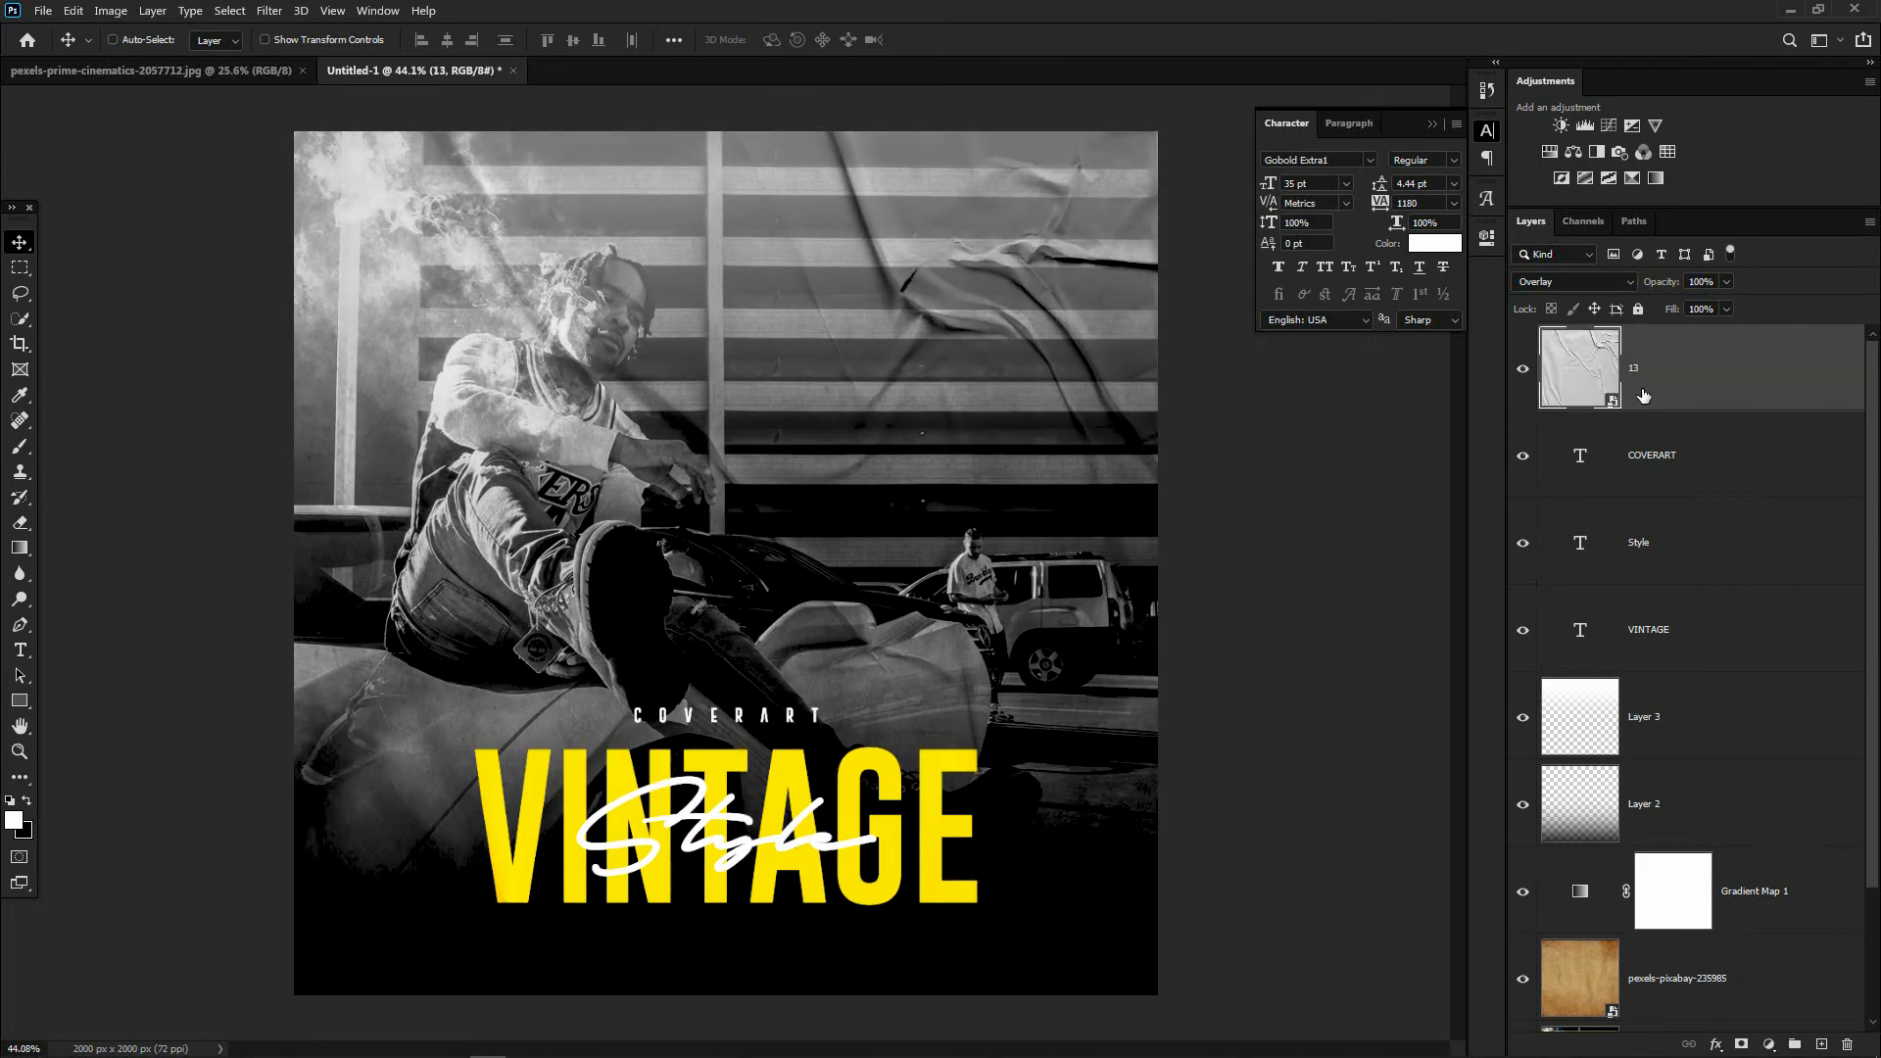
{"action": "scroll", "coordinate": [1677, 447], "scroll_direction": "down", "scroll_amount": 2}
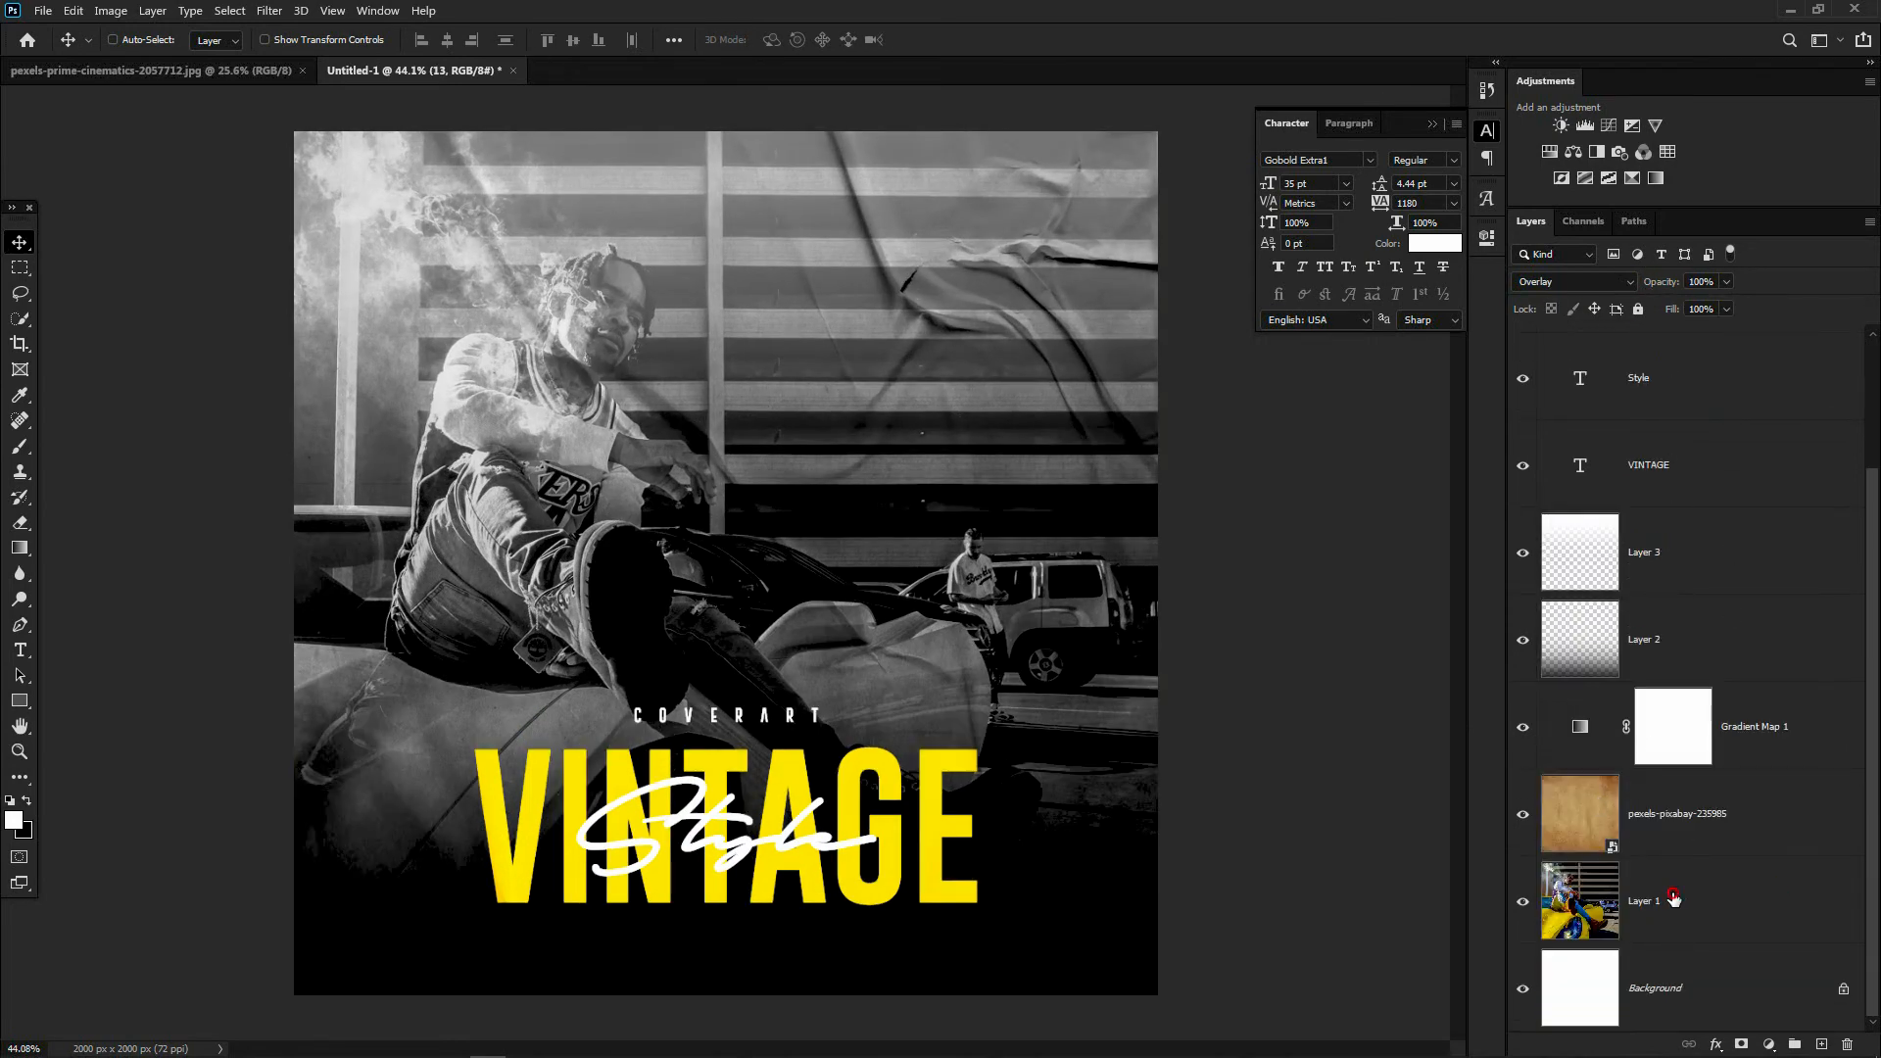
{"action": "left_click", "coordinate": [1674, 899], "text": "shift"}
{"action": "right_click", "coordinate": [1674, 898]}
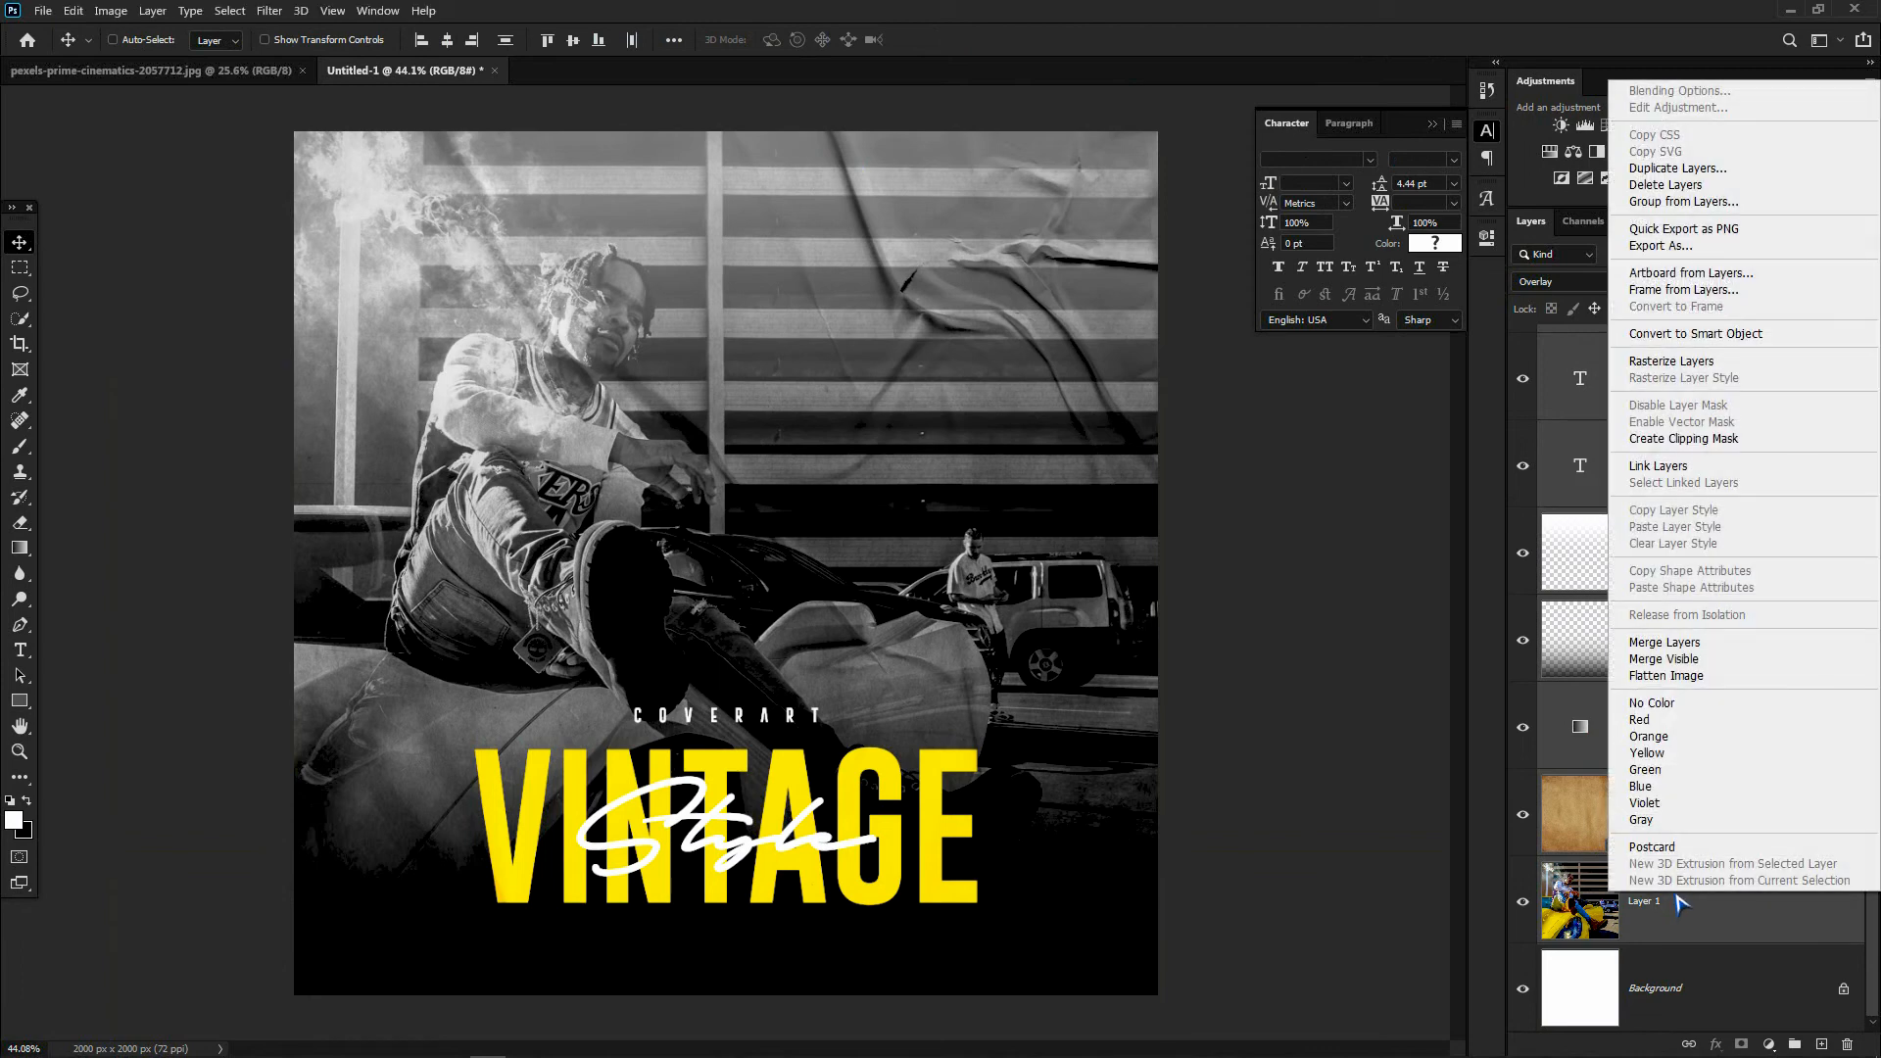
{"action": "left_click", "coordinate": [1683, 333]}
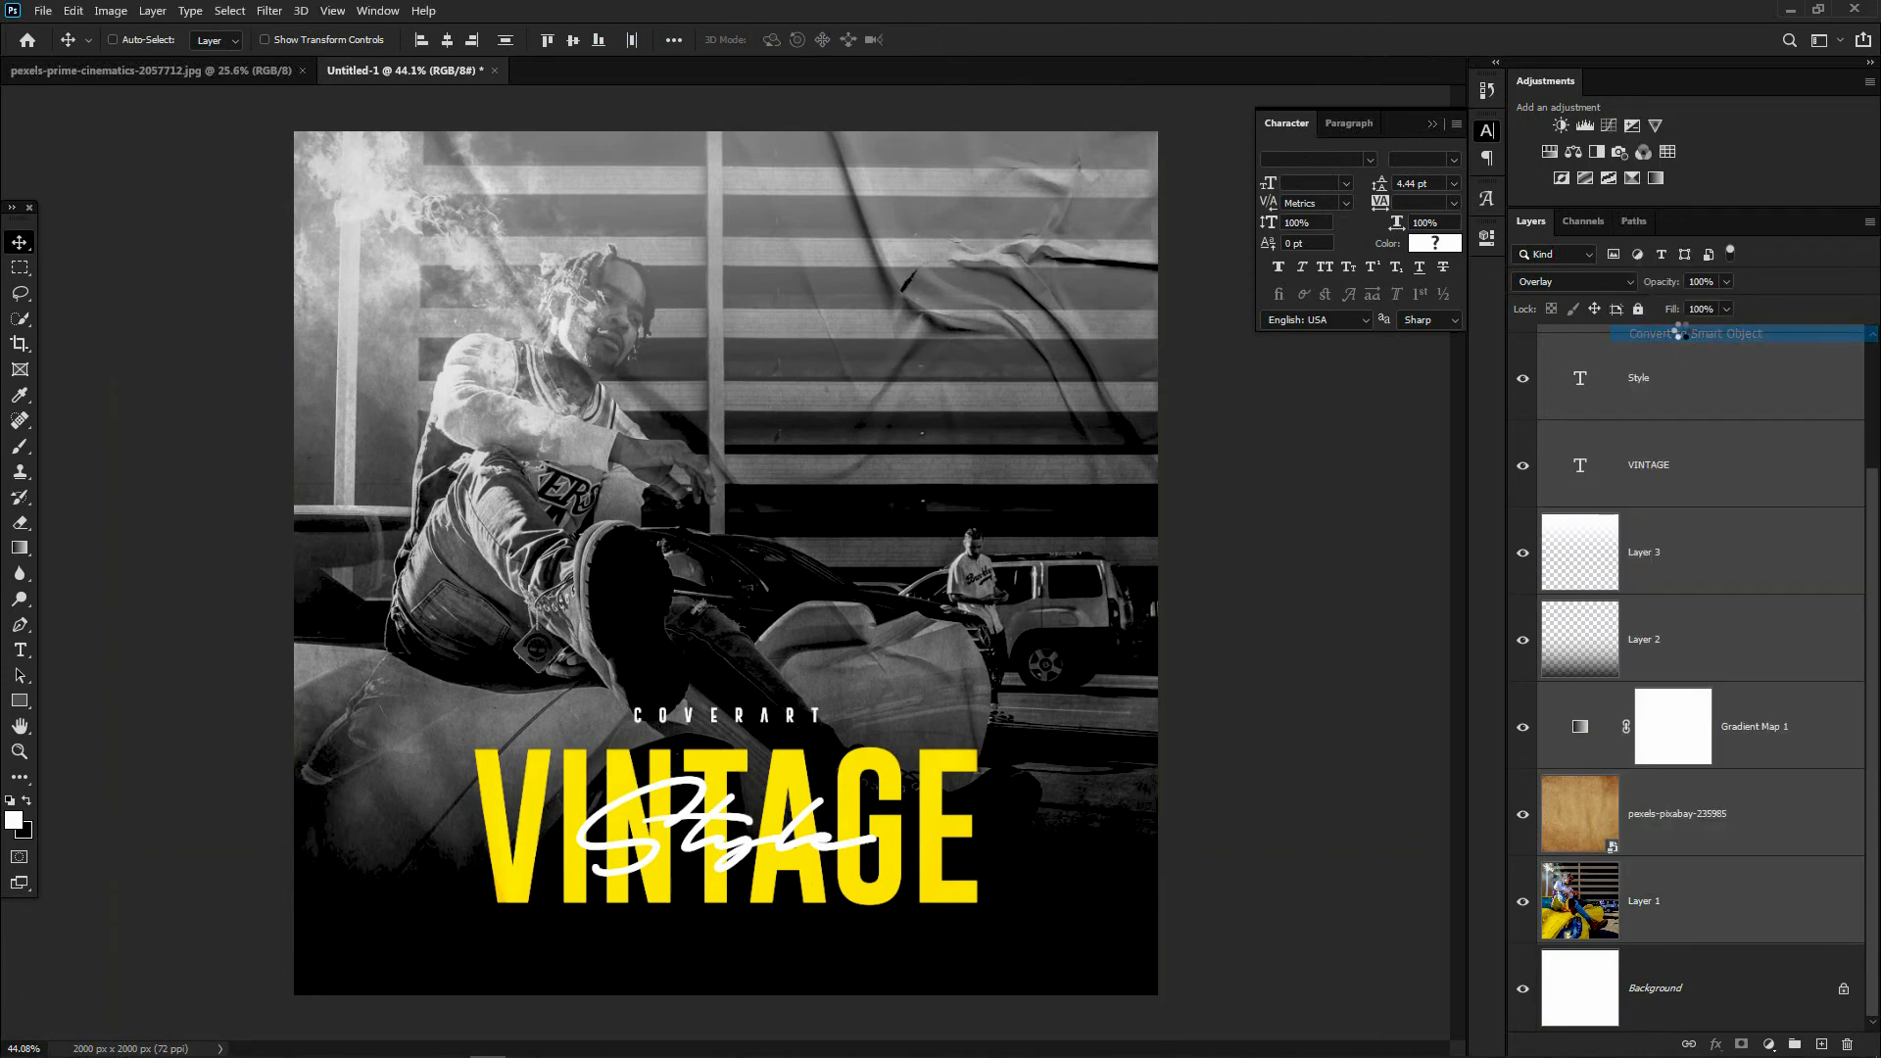
- Outline a rough, uneven freehand border just inside the canvas edges with the Lasso and mask the artwork to it
{"action": "scroll", "coordinate": [480, 279], "scroll_direction": "down", "scroll_amount": 1}
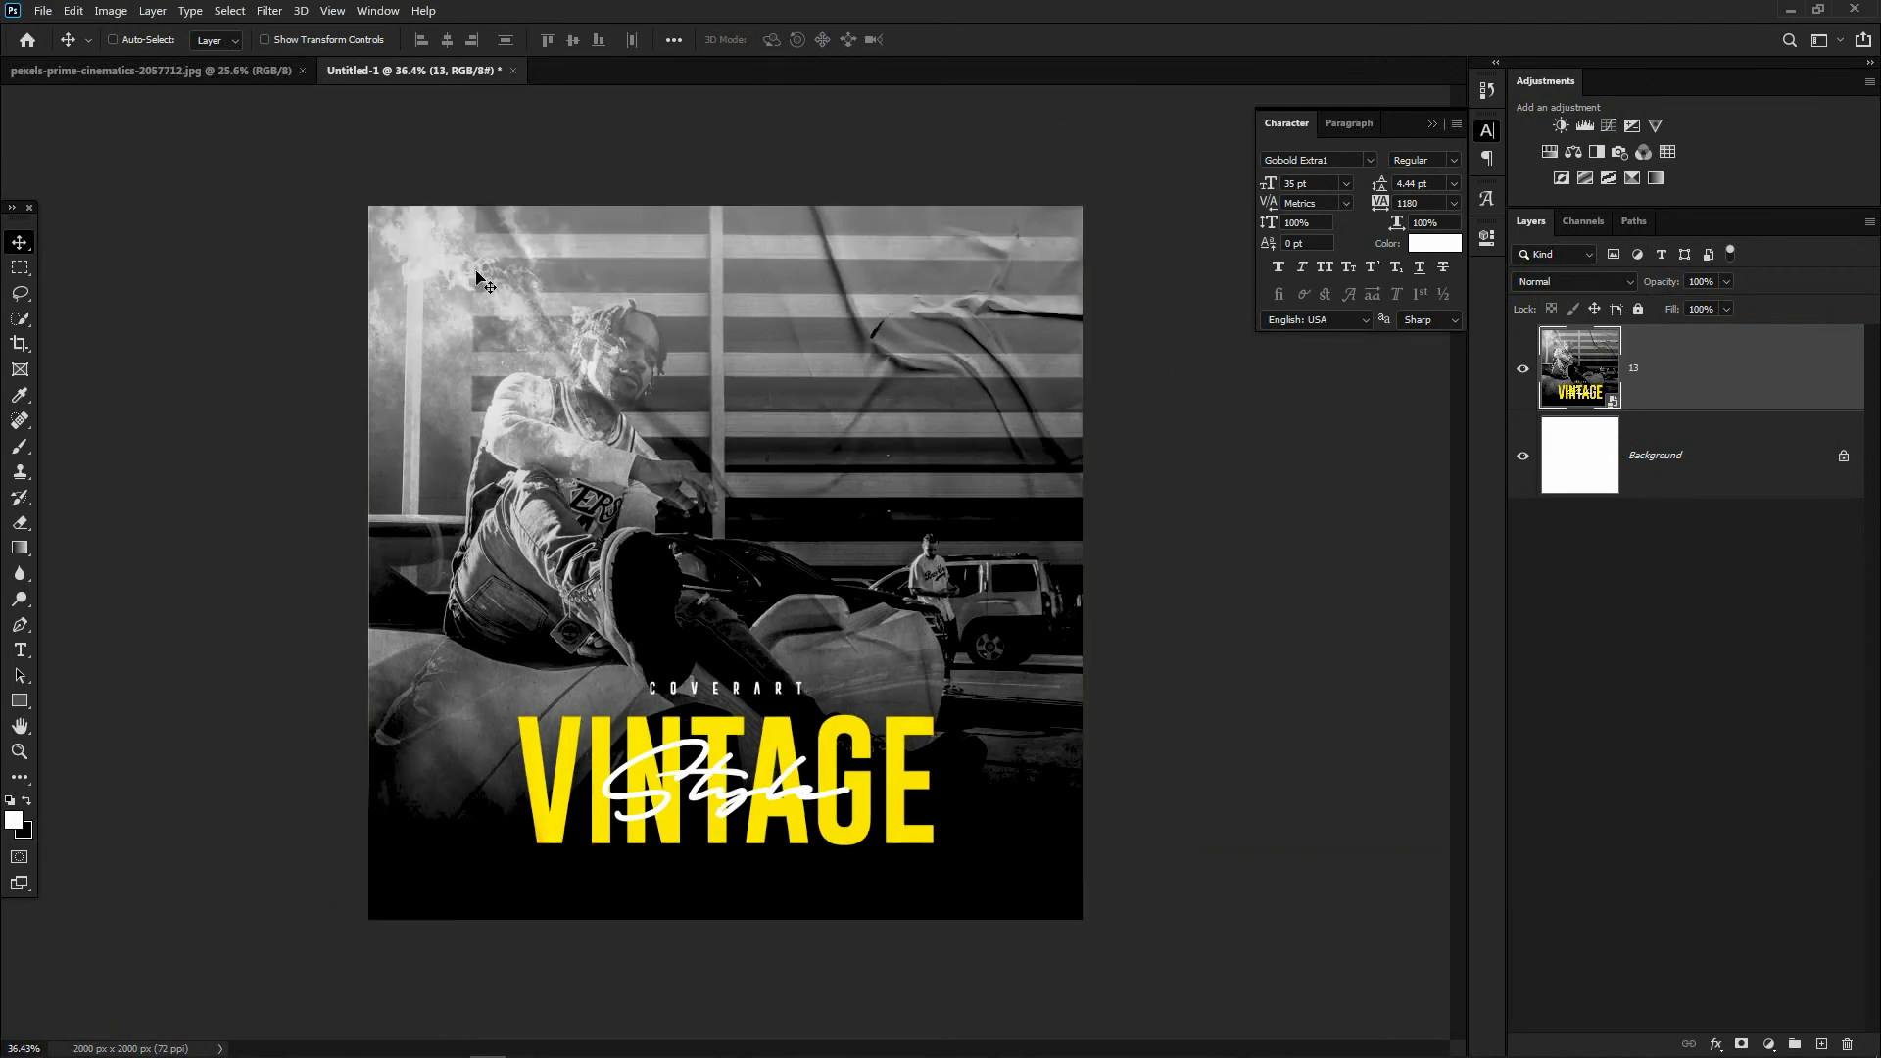
{"action": "left_click", "coordinate": [22, 294]}
{"action": "left_click", "coordinate": [125, 291]}
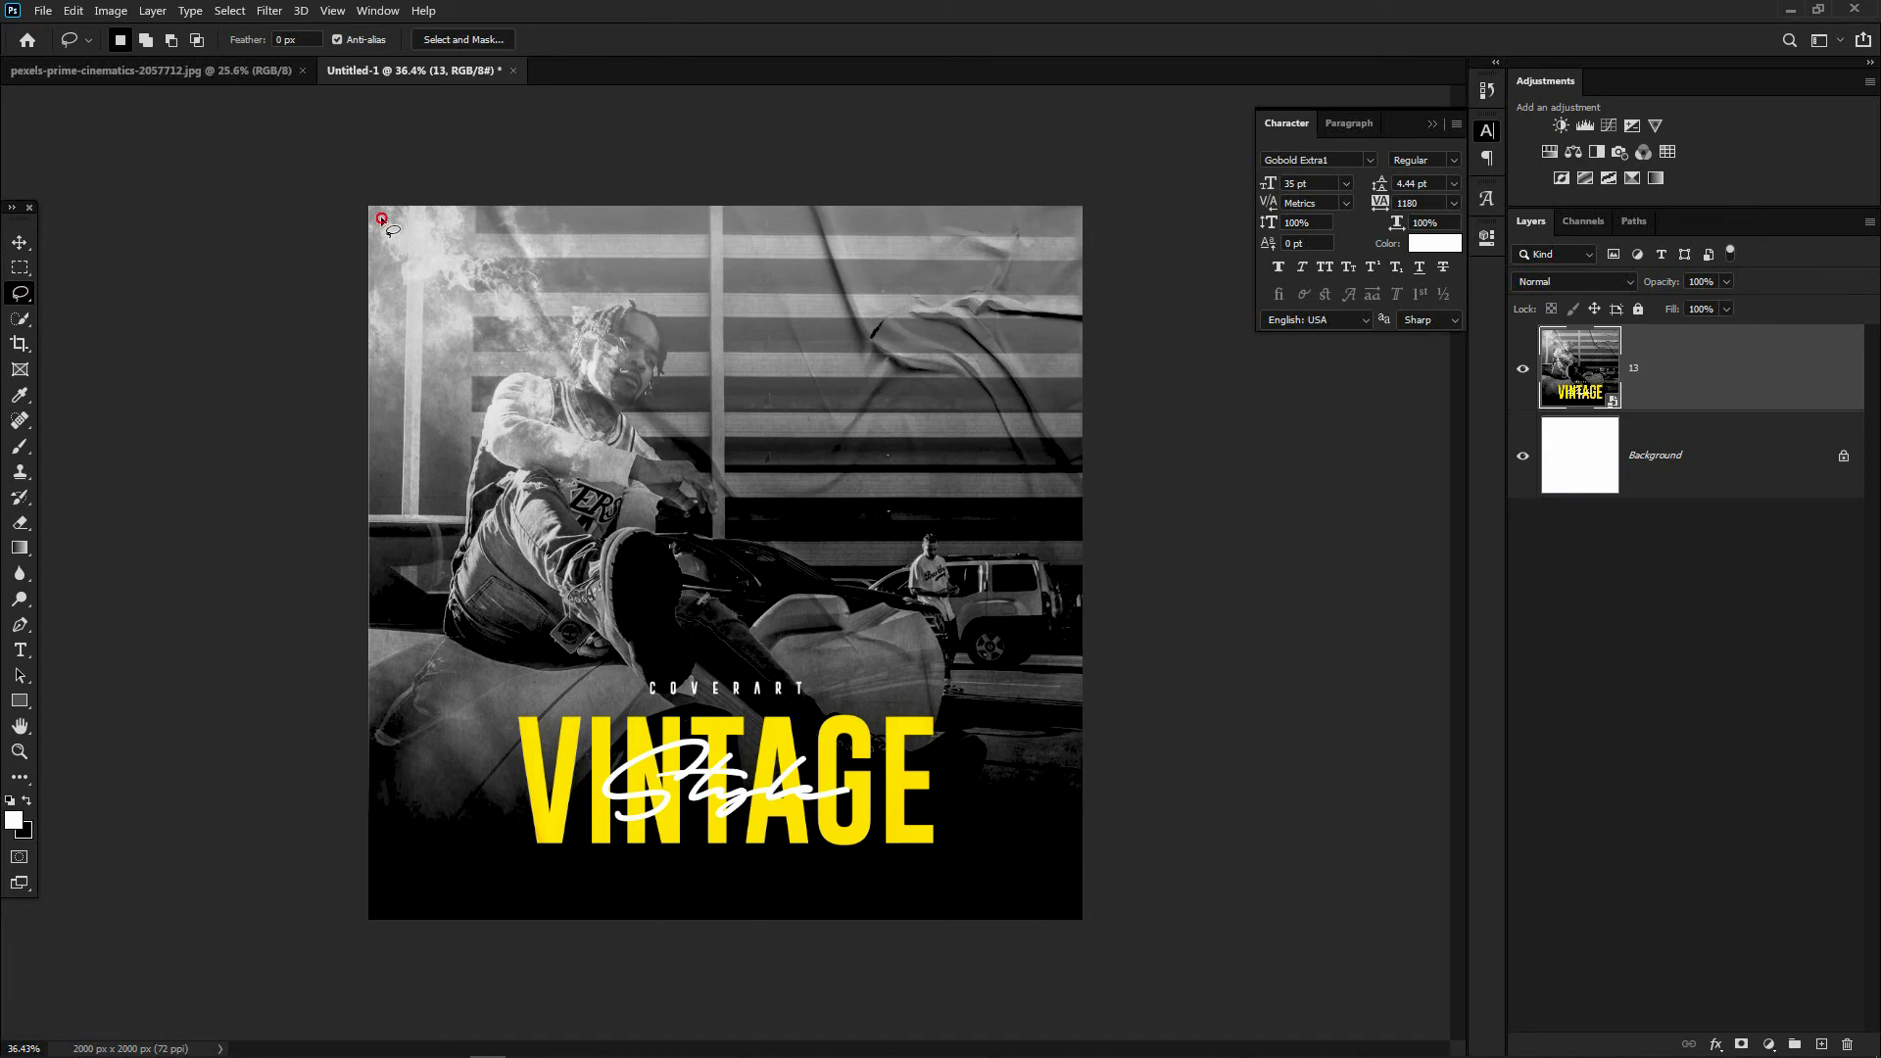
{"action": "mouse_move", "coordinate": [382, 218]}
{"action": "left_mouse_down"}
{"action": "mouse_move", "coordinate": [1057, 237]}
{"action": "mouse_move", "coordinate": [1066, 889]}
{"action": "mouse_move", "coordinate": [412, 906]}
{"action": "mouse_move", "coordinate": [392, 779]}
{"action": "mouse_move", "coordinate": [382, 218]}
{"action": "left_mouse_up"}
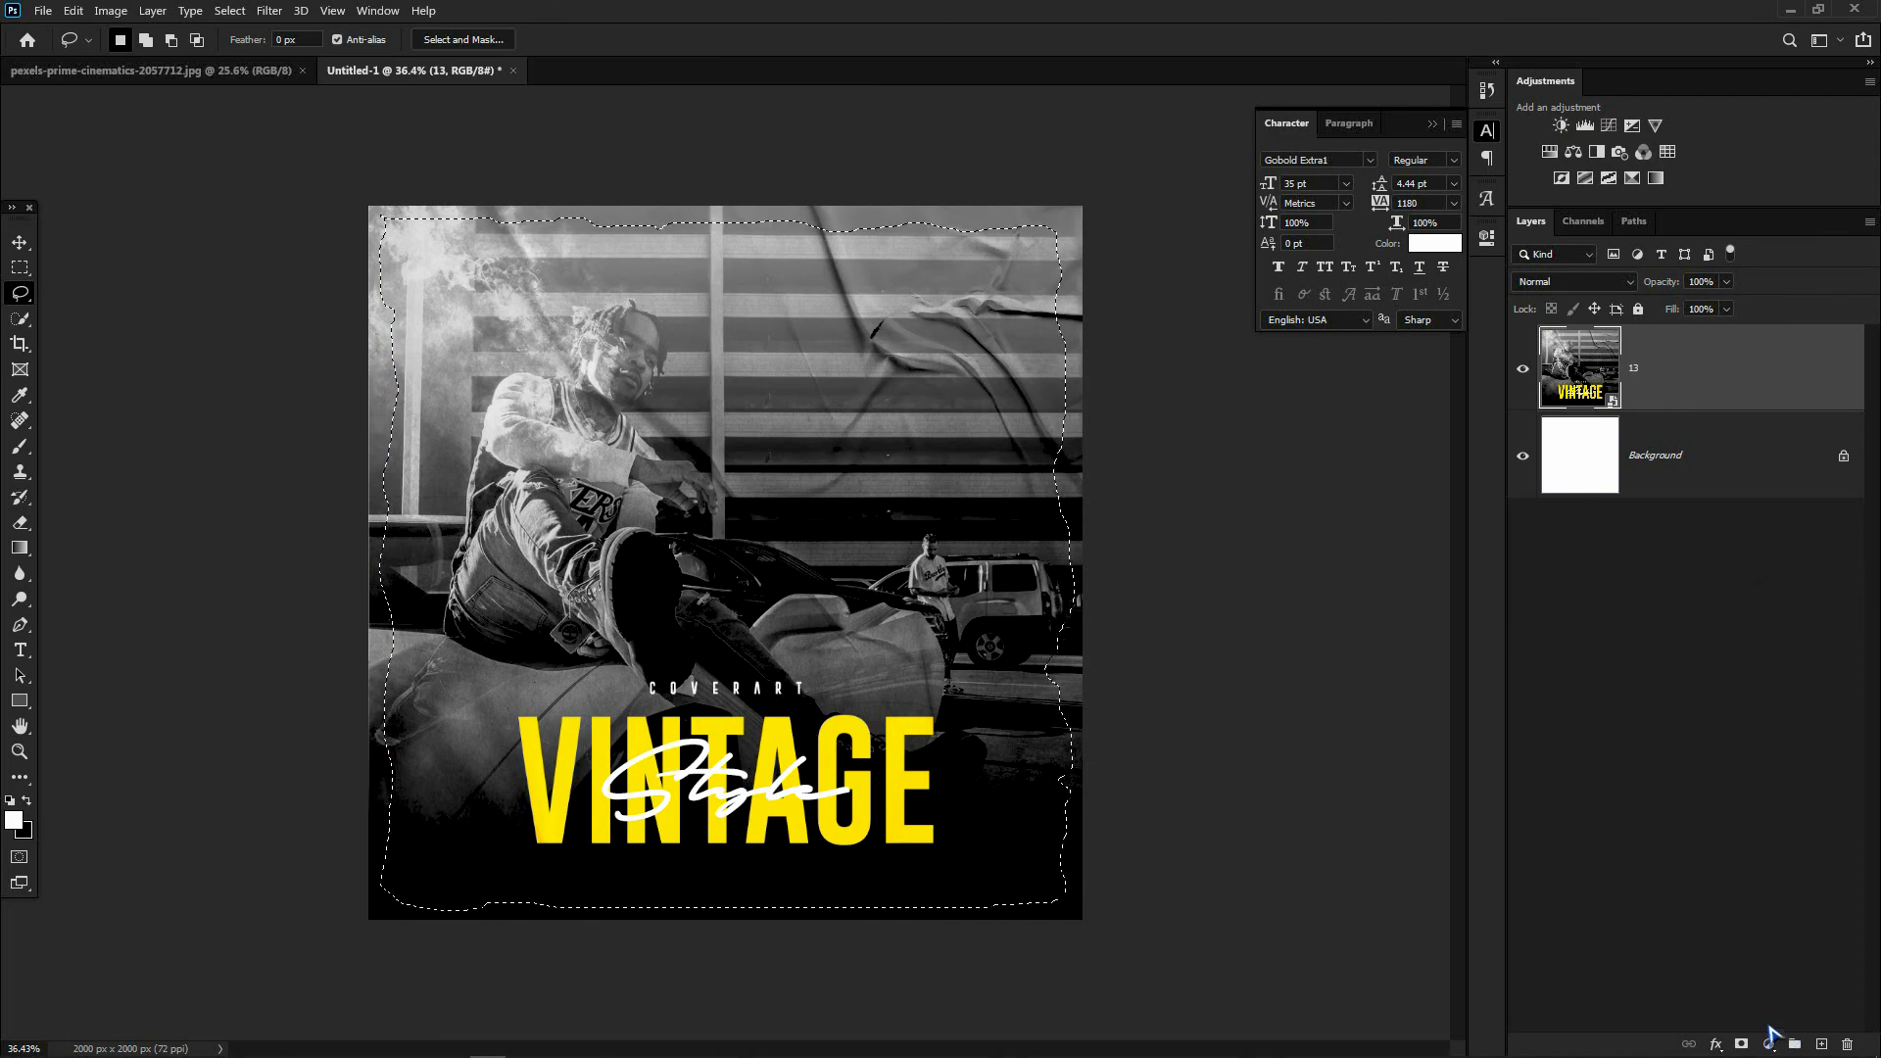
{"action": "left_click", "coordinate": [1742, 1044]}
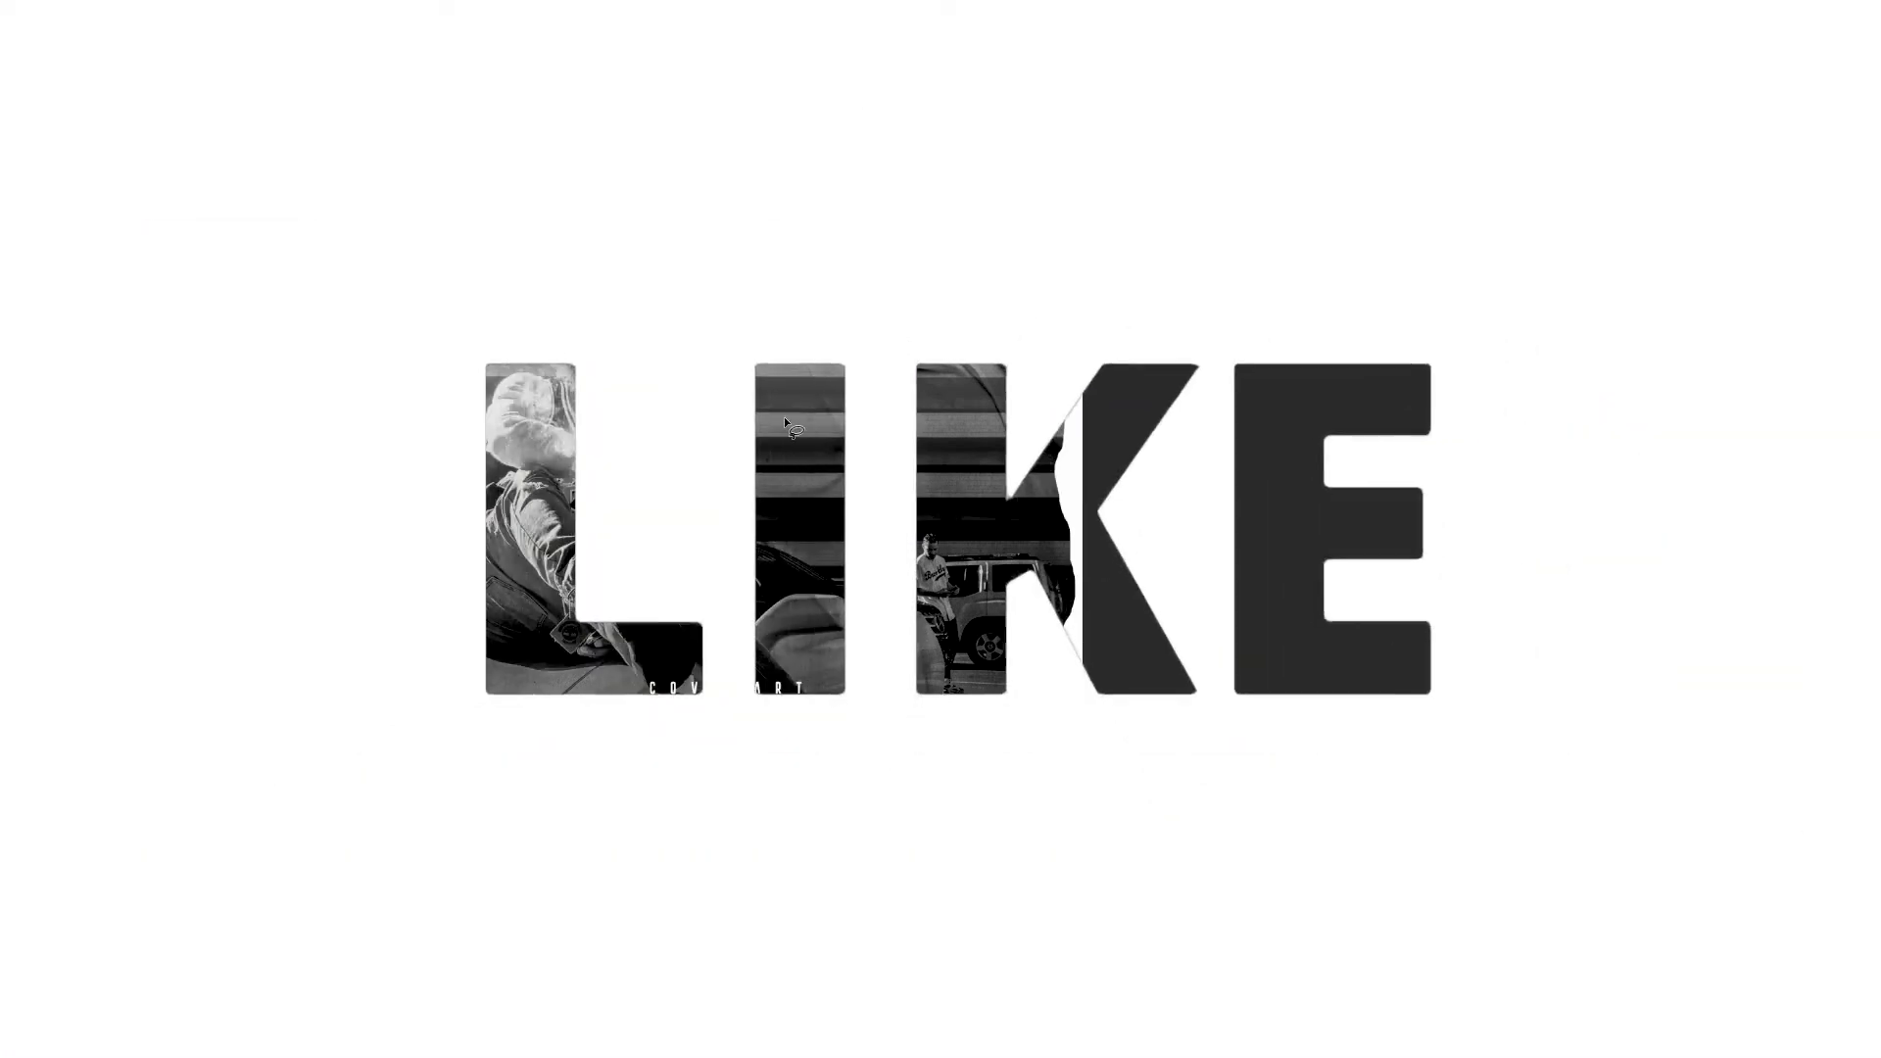